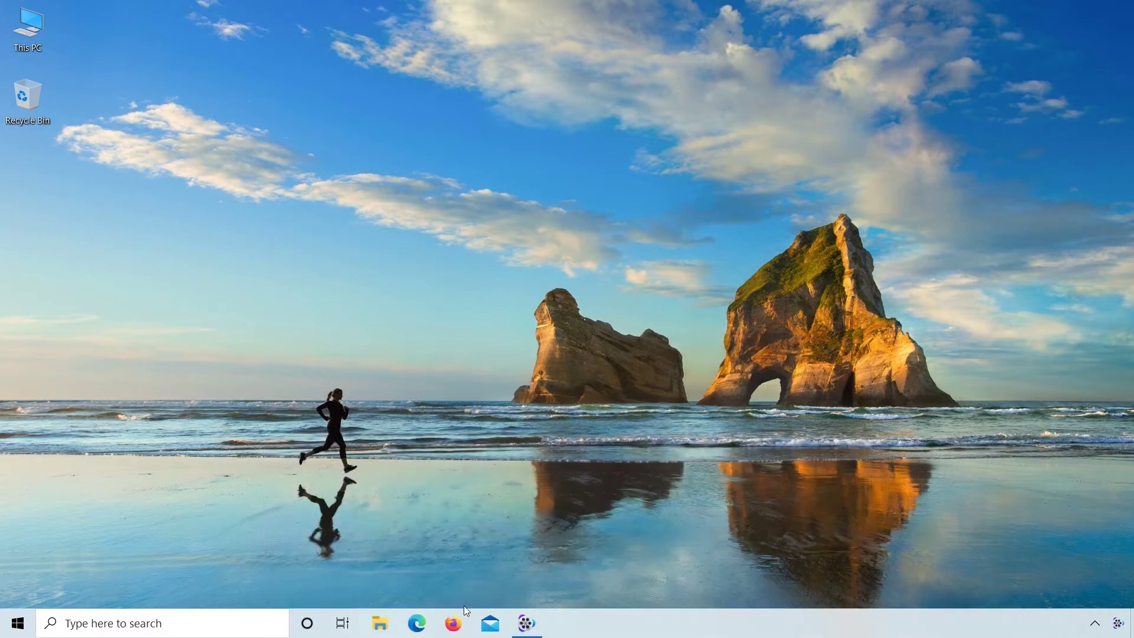
Step: Search Google for 'tigp scholarship' and show the results in English
click(454, 625)
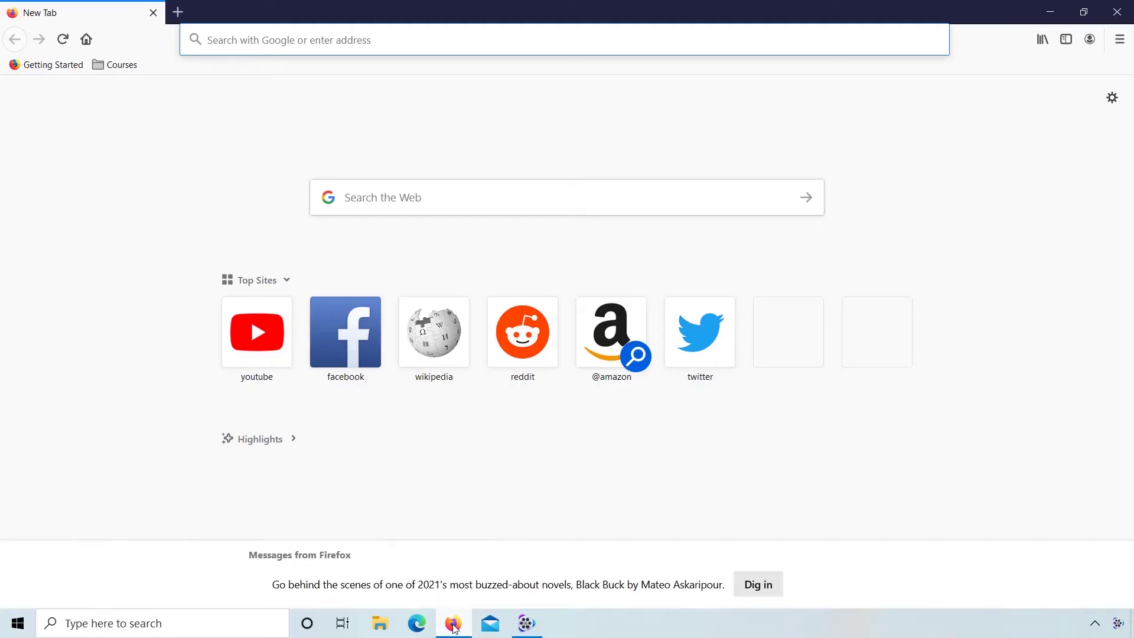
text(tigp sch)
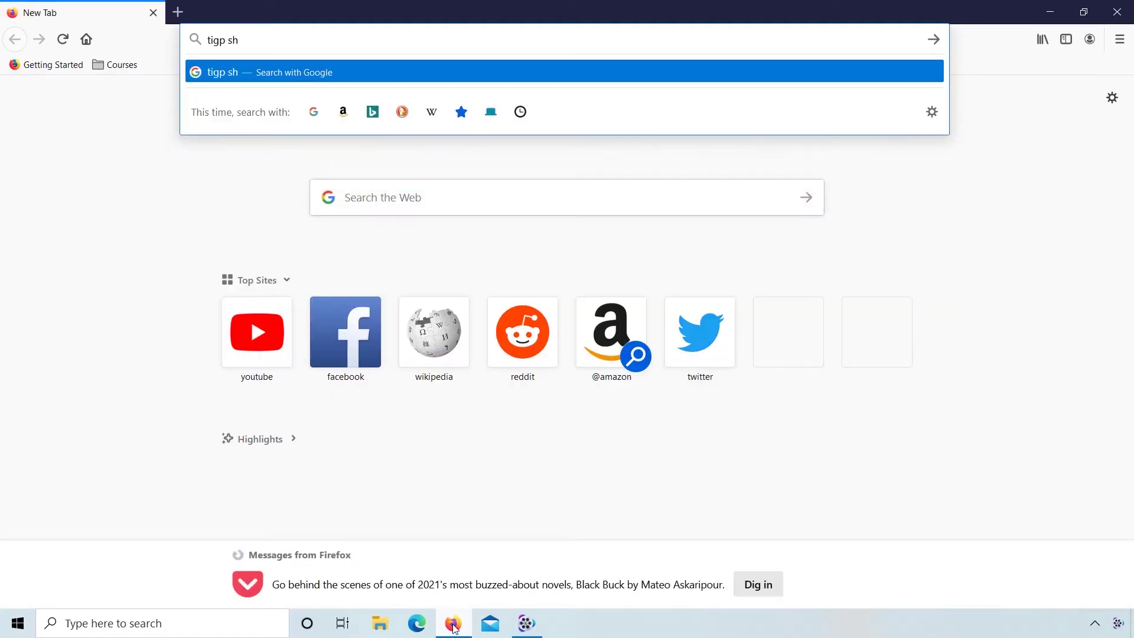
text(olarship)
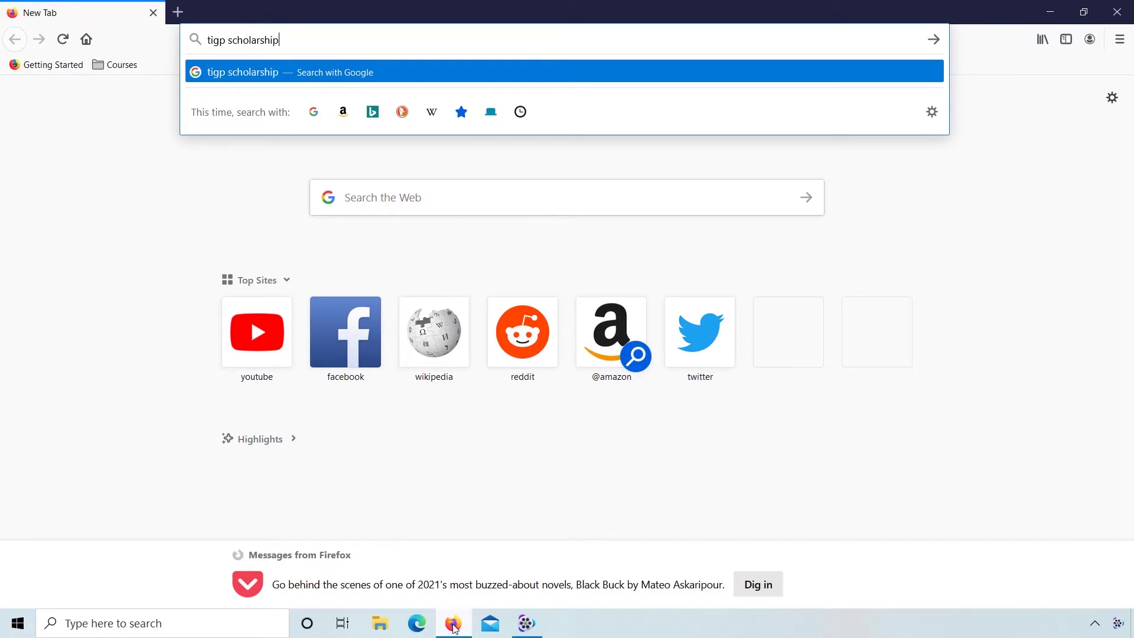
key(Return)
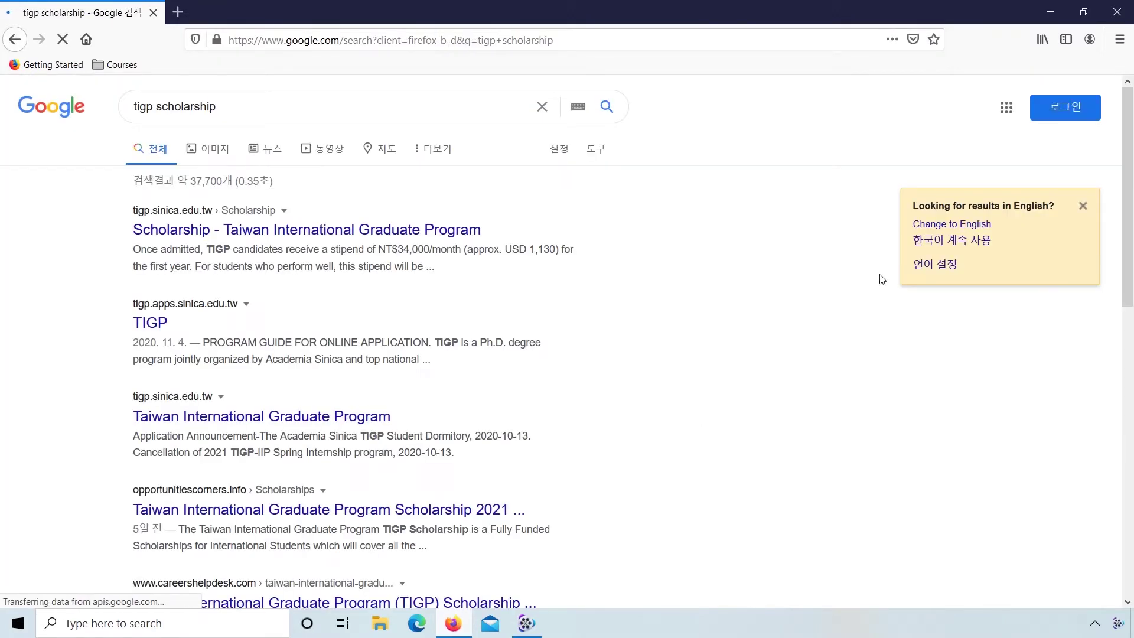
click(938, 226)
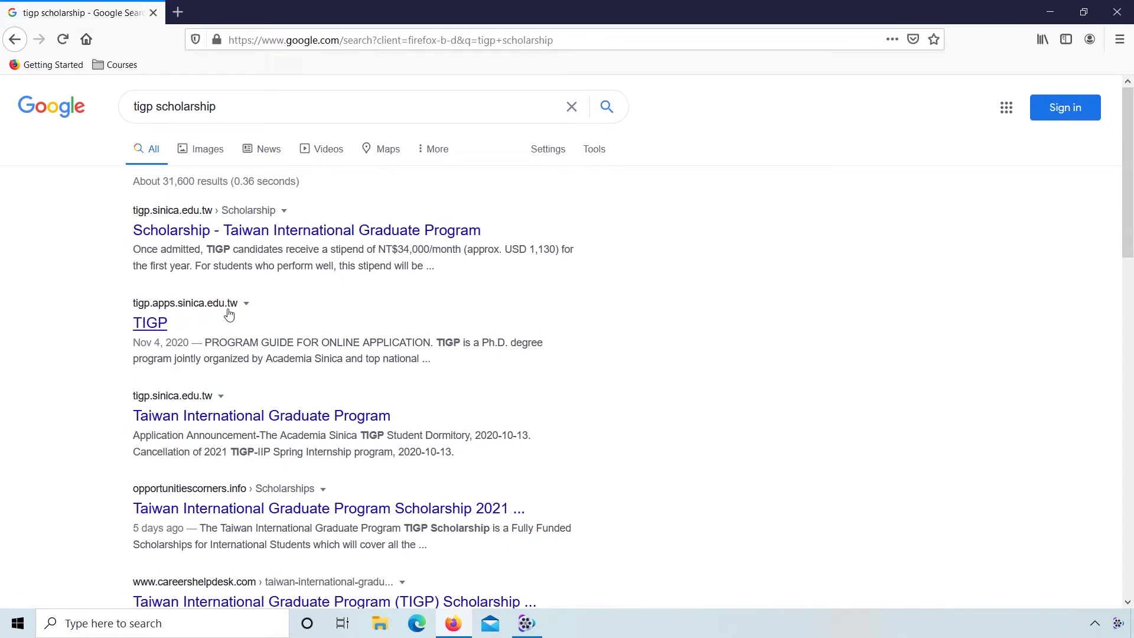
Step: Open the TIGP result in a new tab and switch to that tab
right_click(163, 330)
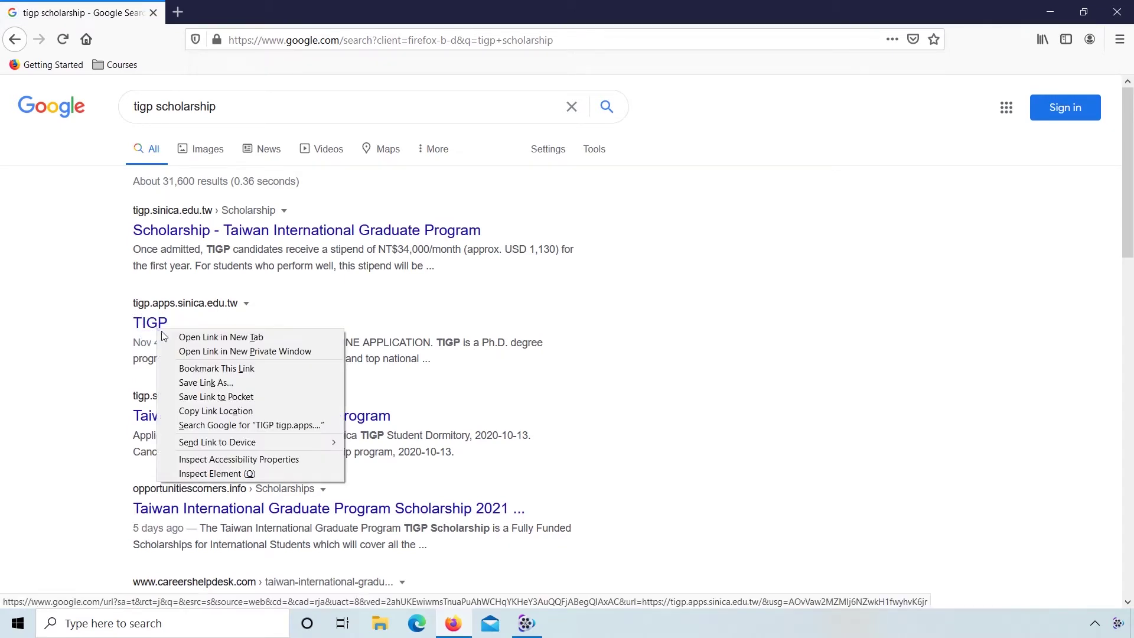
click(166, 338)
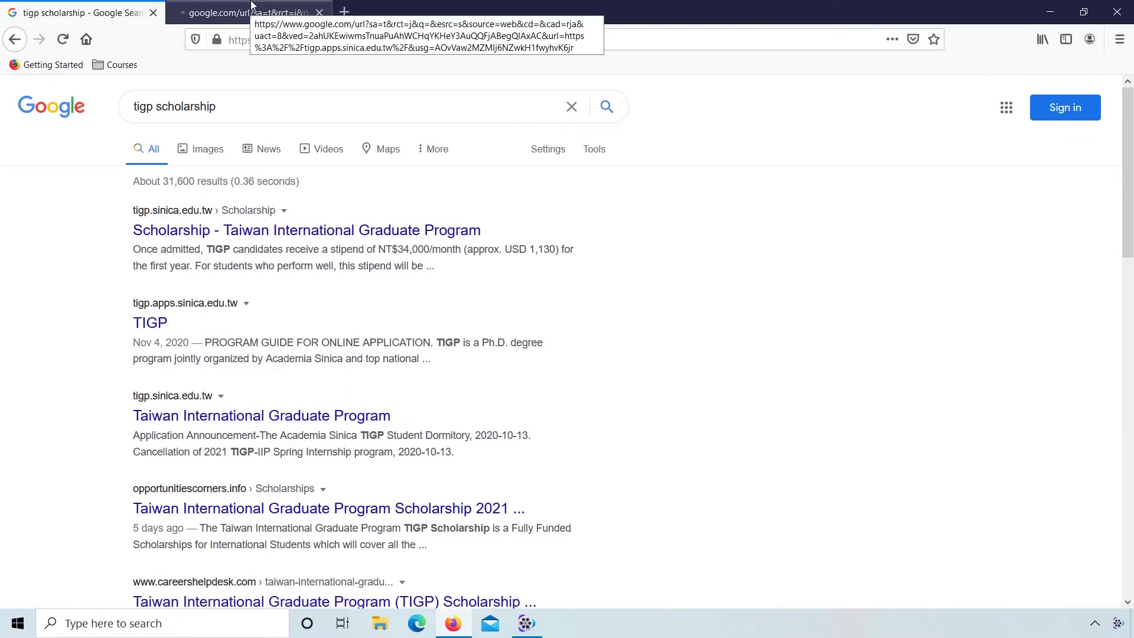
click(251, 7)
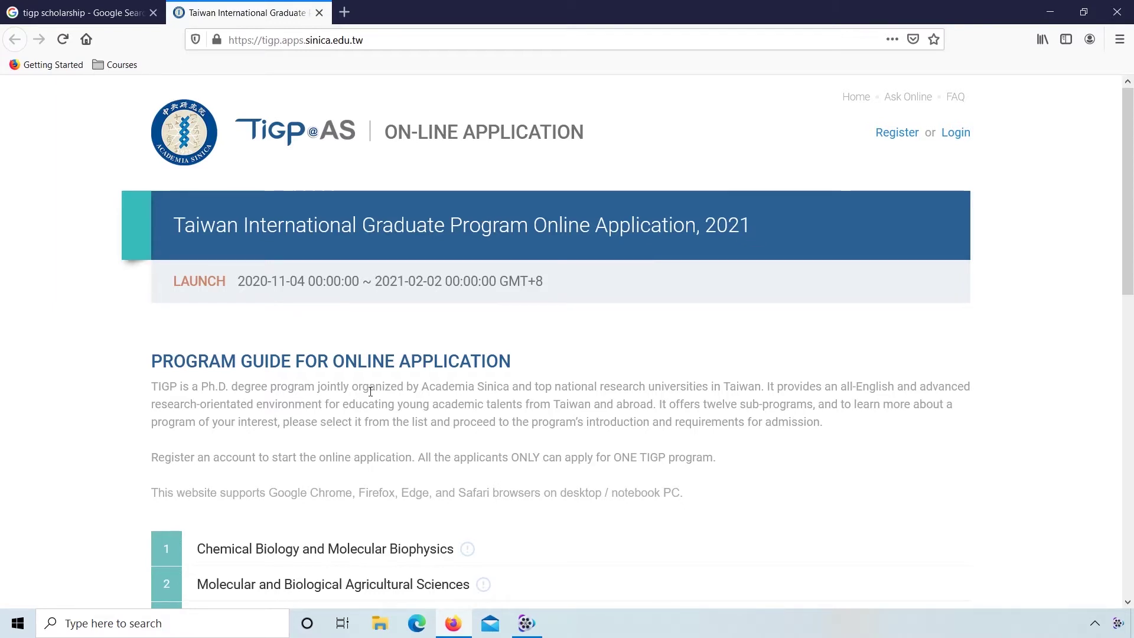
Step: Scroll down the TIGP home page past the program guide until all twelve programs show
scroll(270, 356, down, 3)
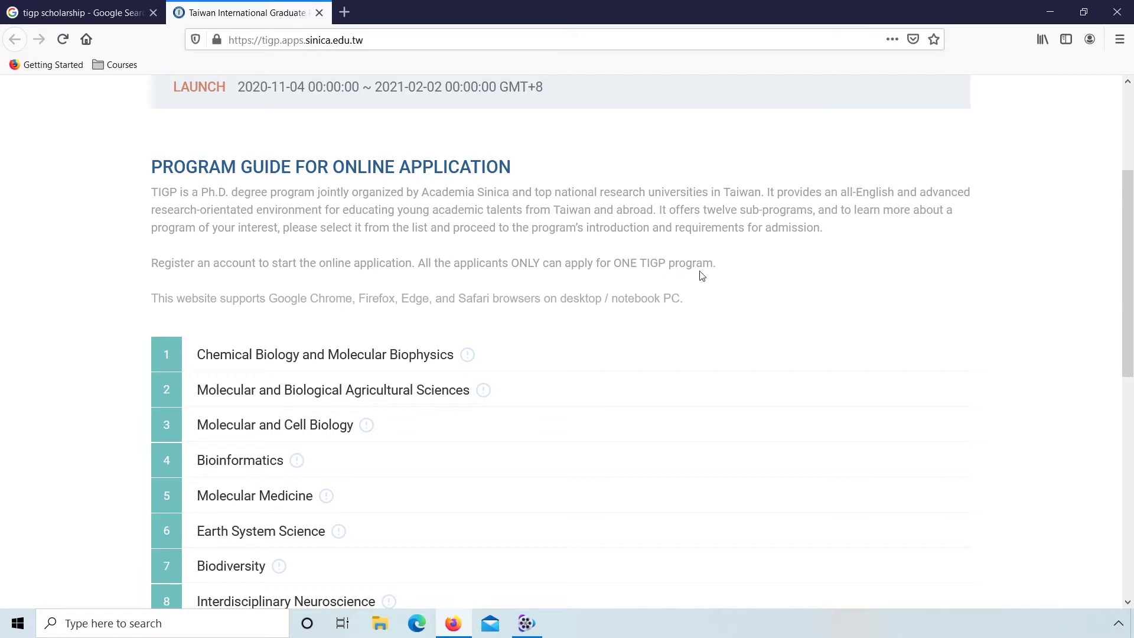
scroll(702, 276, down, 1)
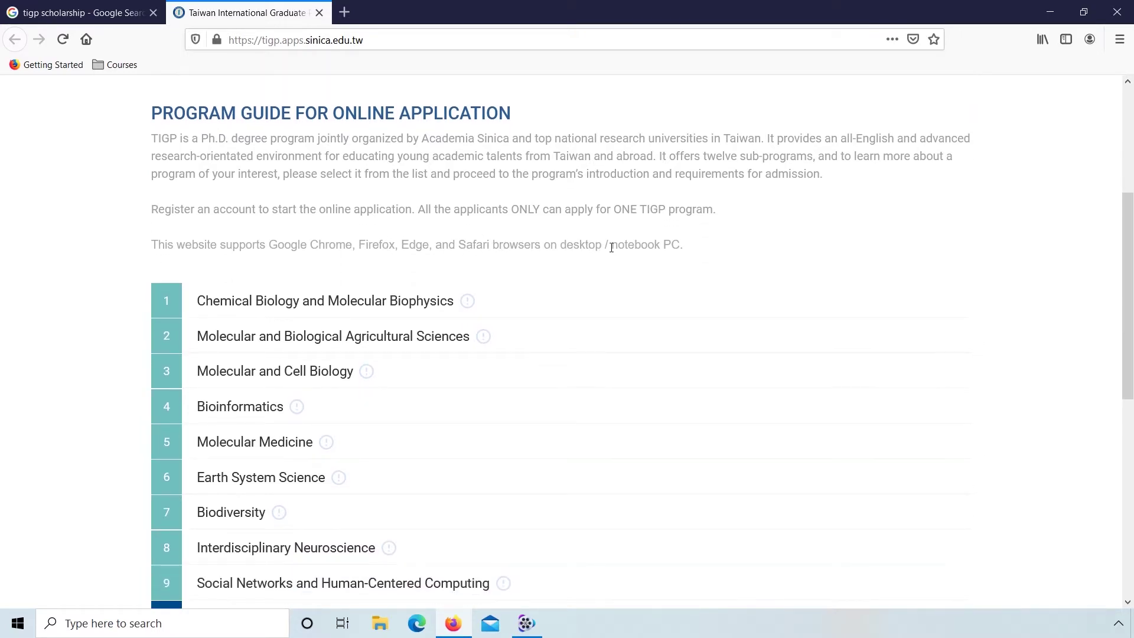
scroll(638, 247, down, 2)
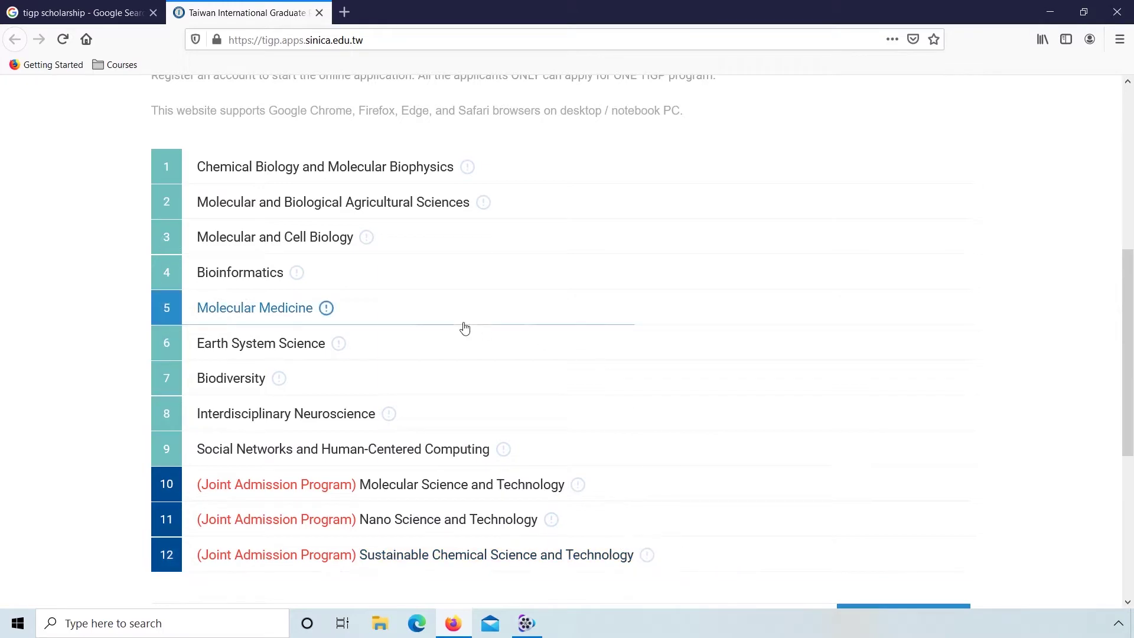
Step: Open Chemical Biology and Molecular Biophysics details and read through to the required documents list
click(332, 172)
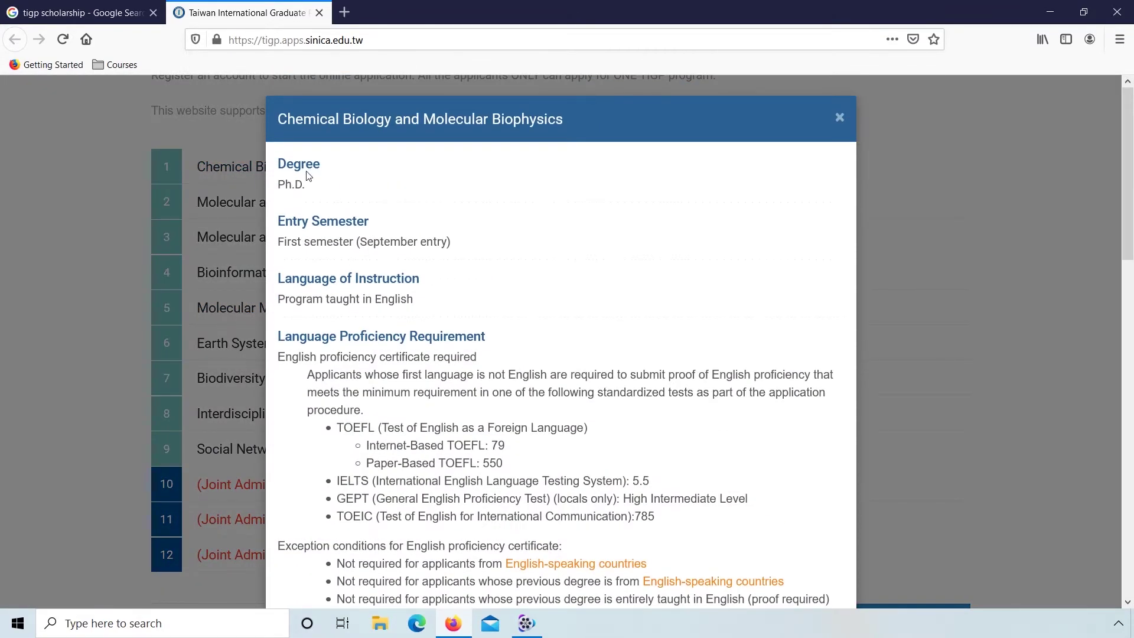
double_click(290, 185)
click(290, 185)
drag(281, 243, 464, 243)
click(461, 259)
scroll(559, 302, down, 3)
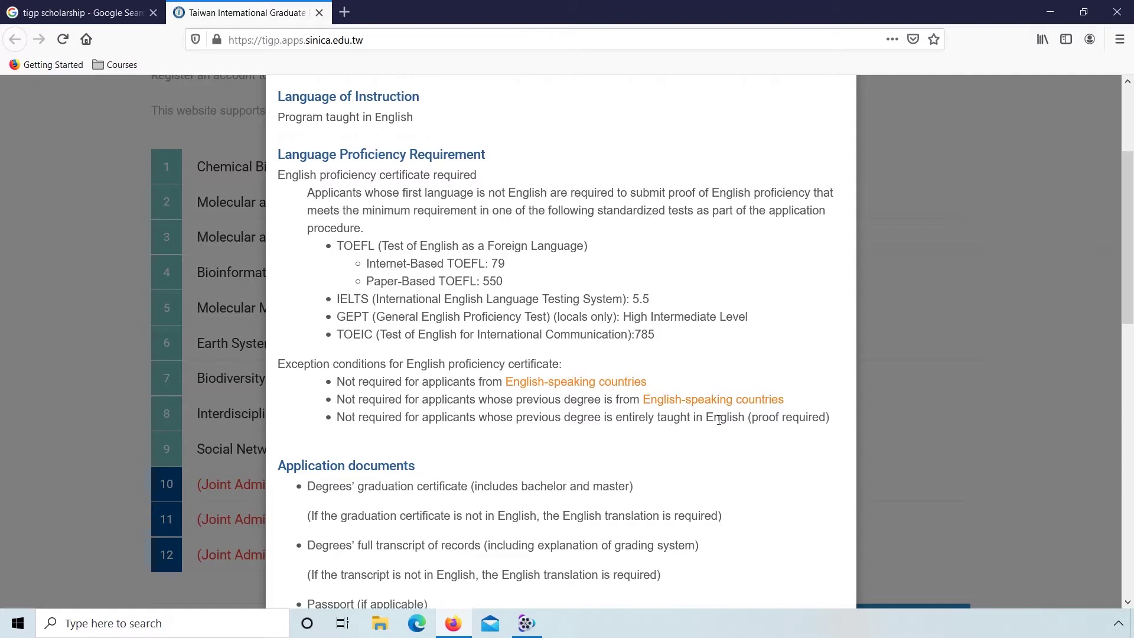
triple_click(781, 419)
click(781, 419)
scroll(562, 458, down, 4)
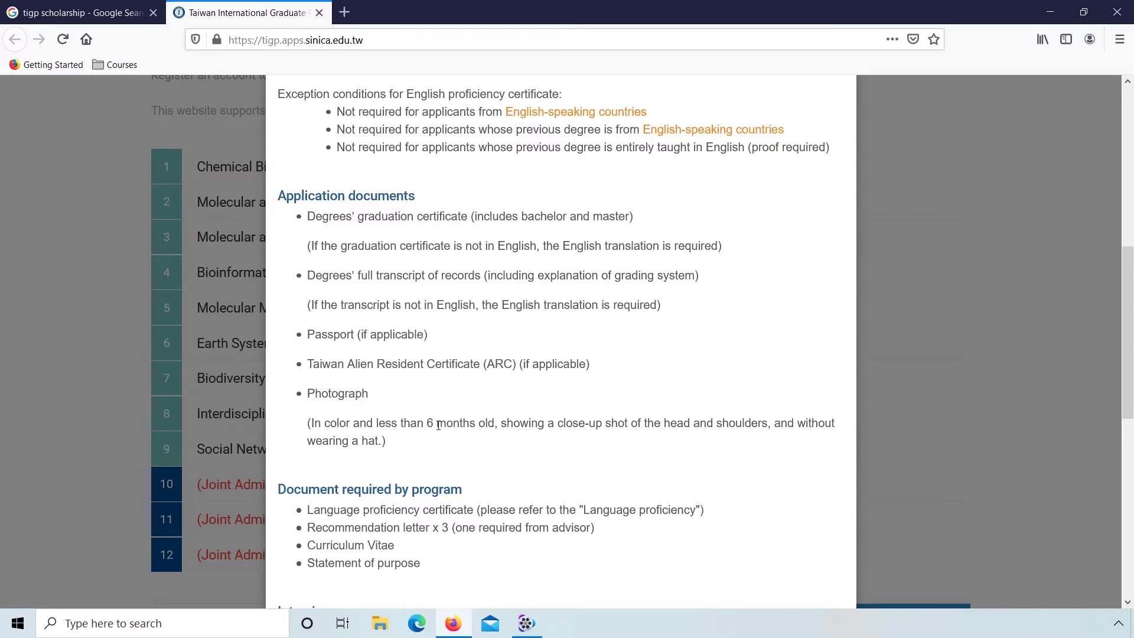
Step: Scroll to the bottom of the Chemical Biology details and close the window
scroll(478, 425, down, 6)
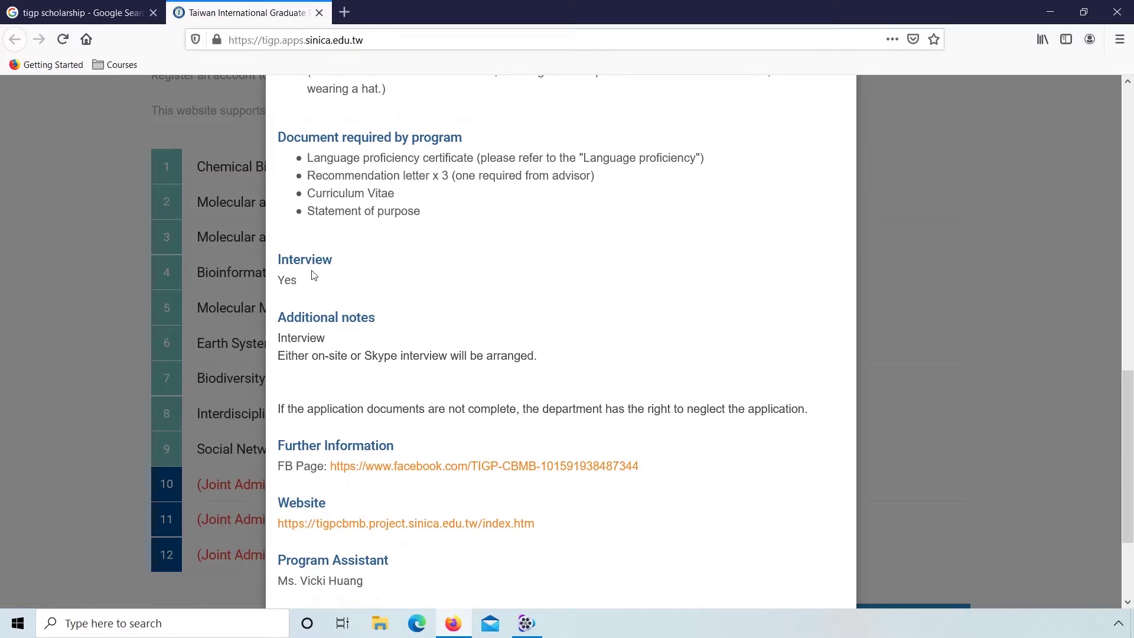
scroll(398, 318, down, 2)
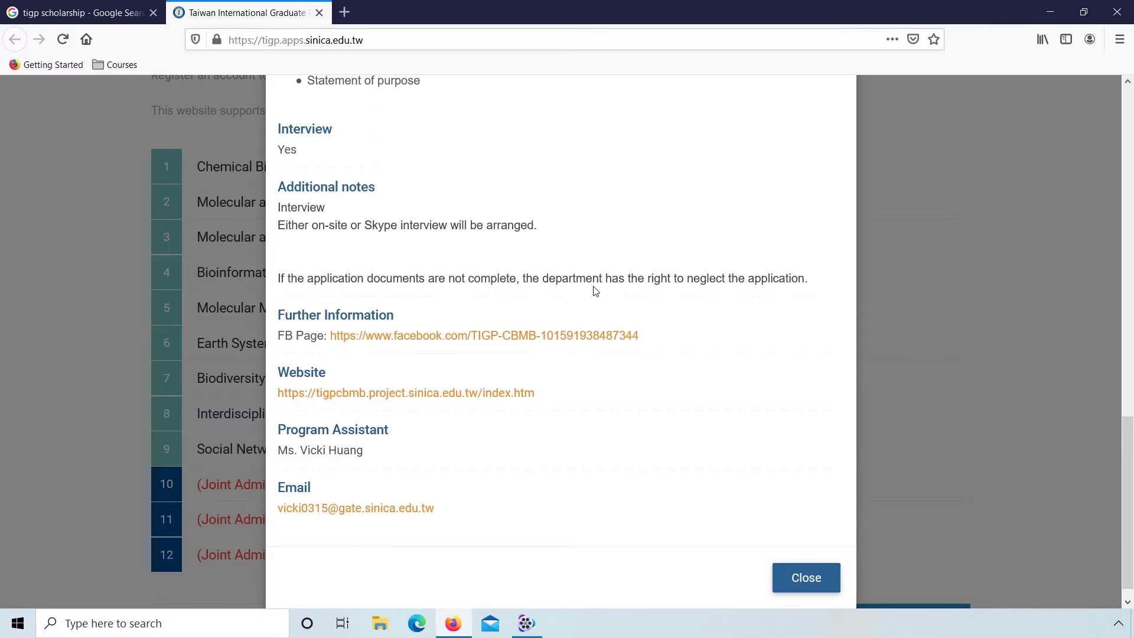
scroll(733, 294, down, 1)
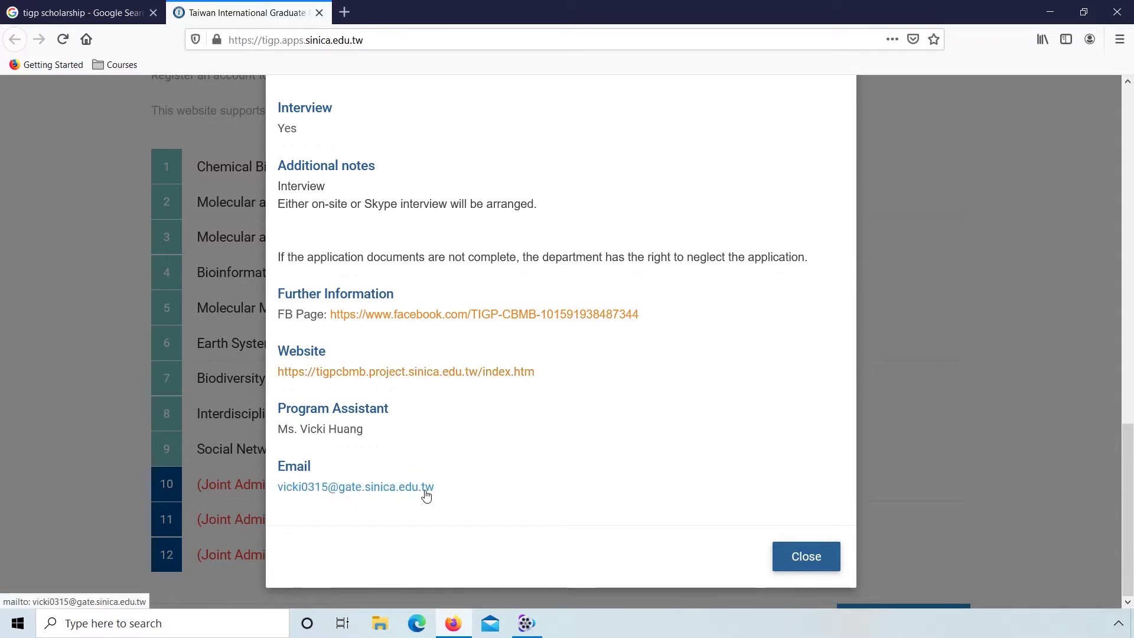
click(793, 555)
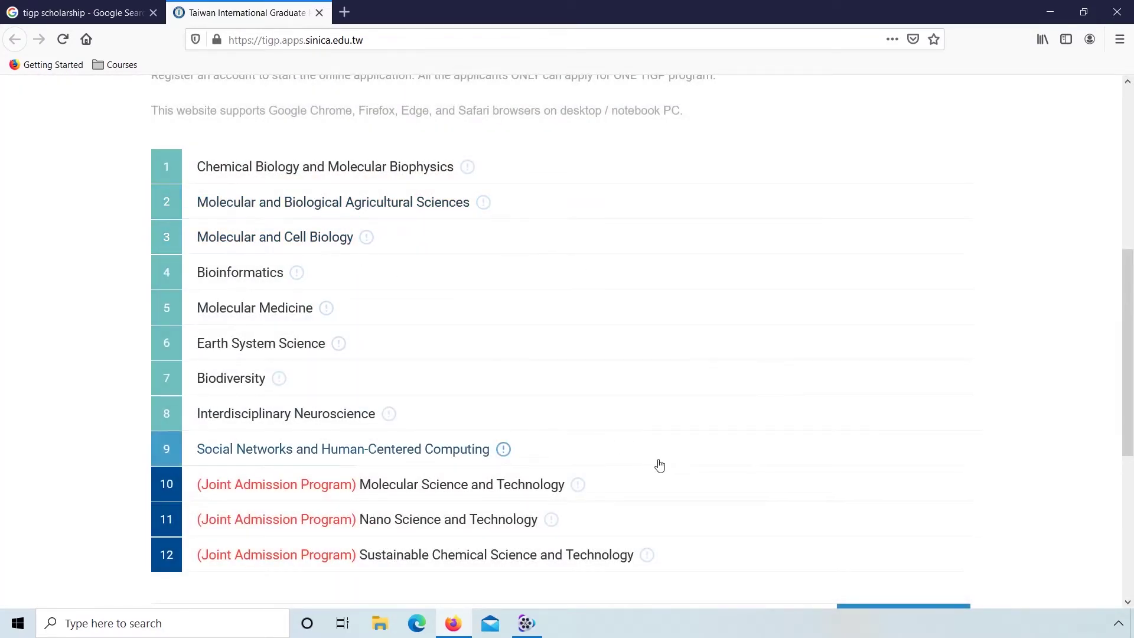
Step: Start the application and go from the sign-in page to account registration
scroll(660, 465, down, 3)
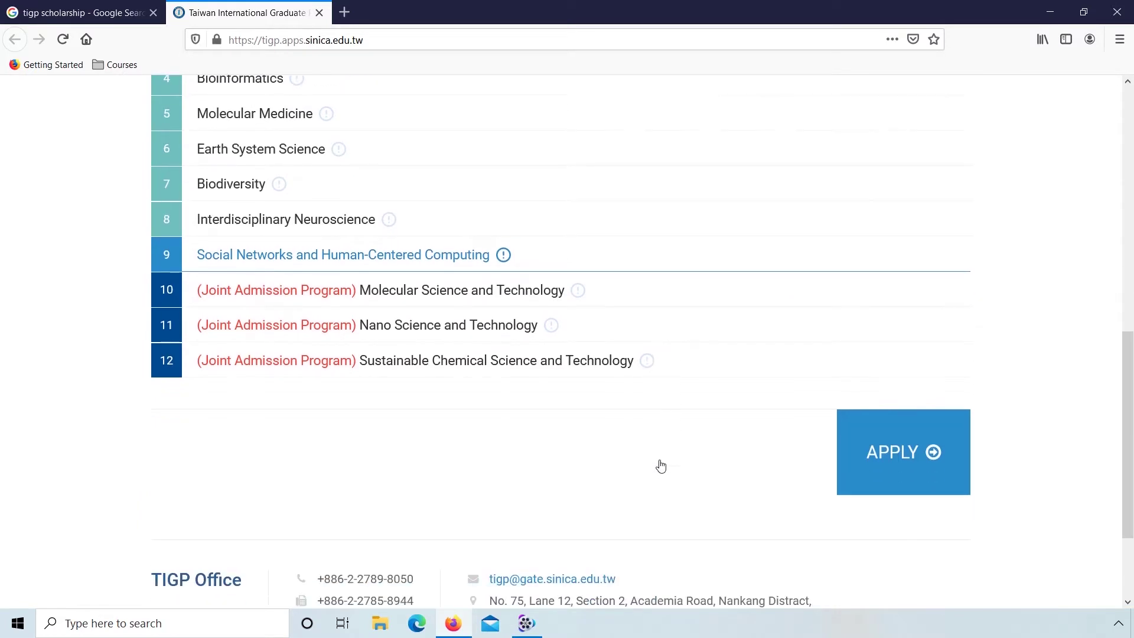
click(875, 463)
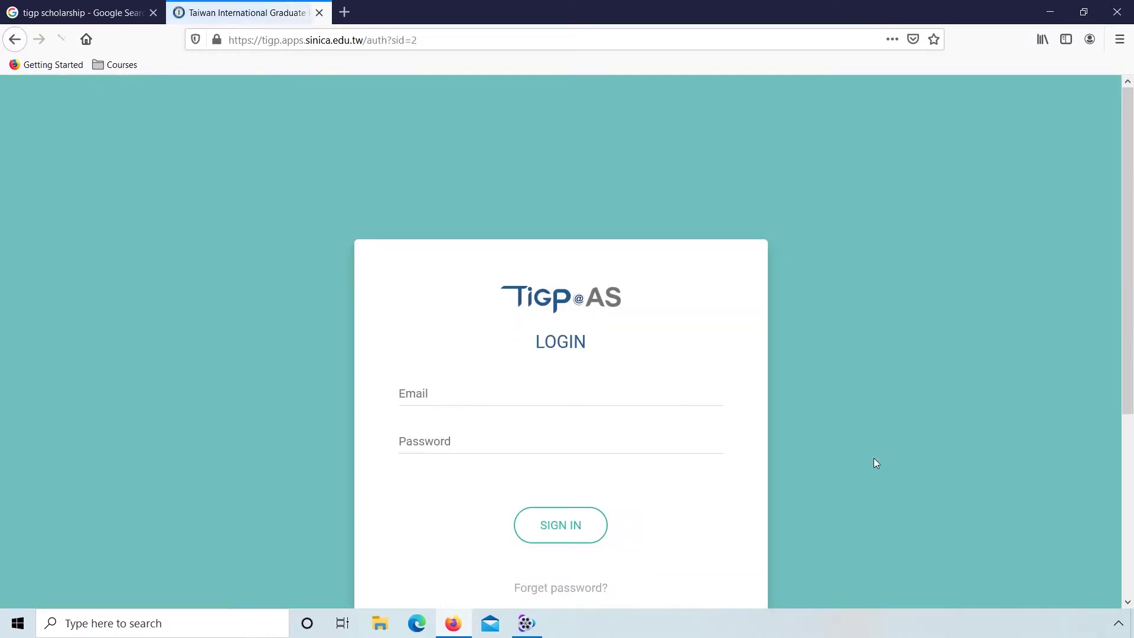
scroll(876, 463, down, 3)
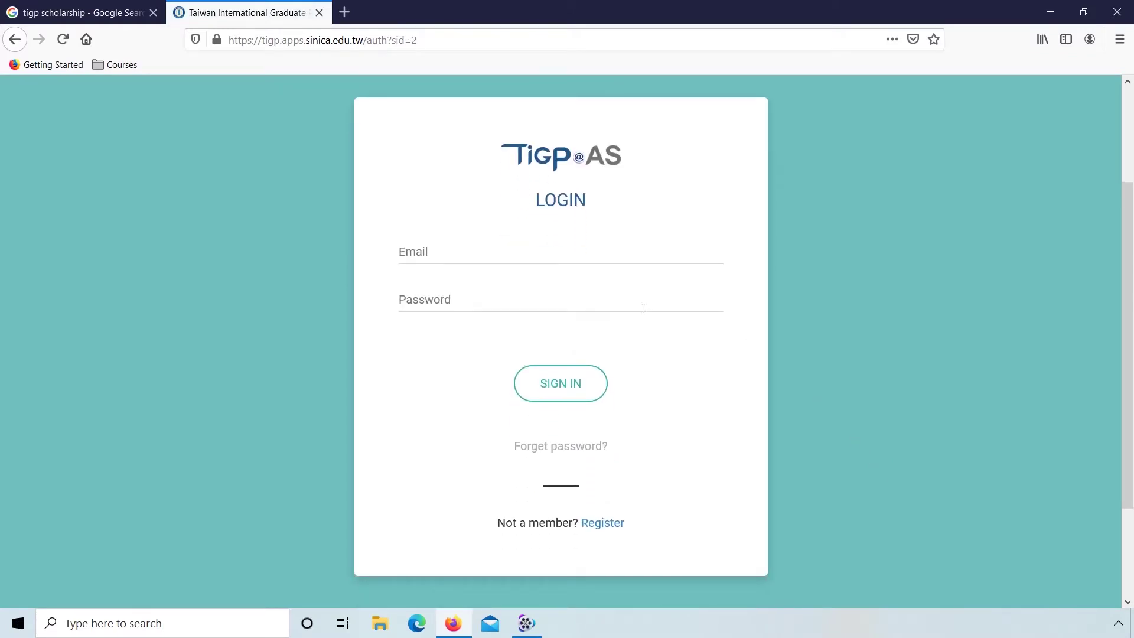
click(605, 529)
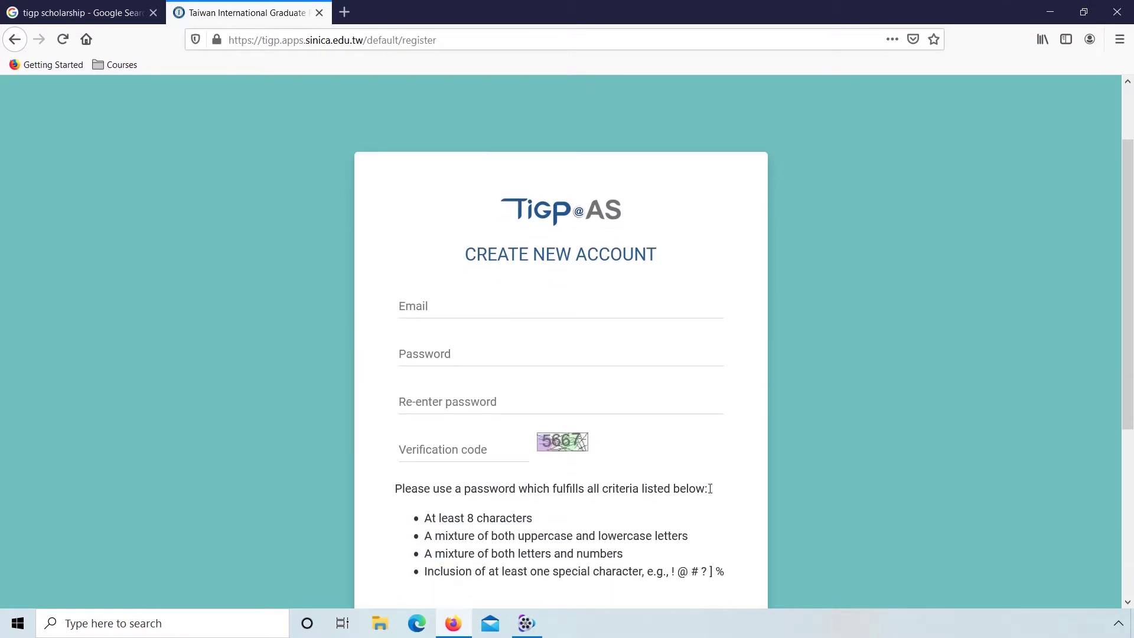
Step: Register with the applicant's e-mail, a password entered twice, and the verification code
click(563, 306)
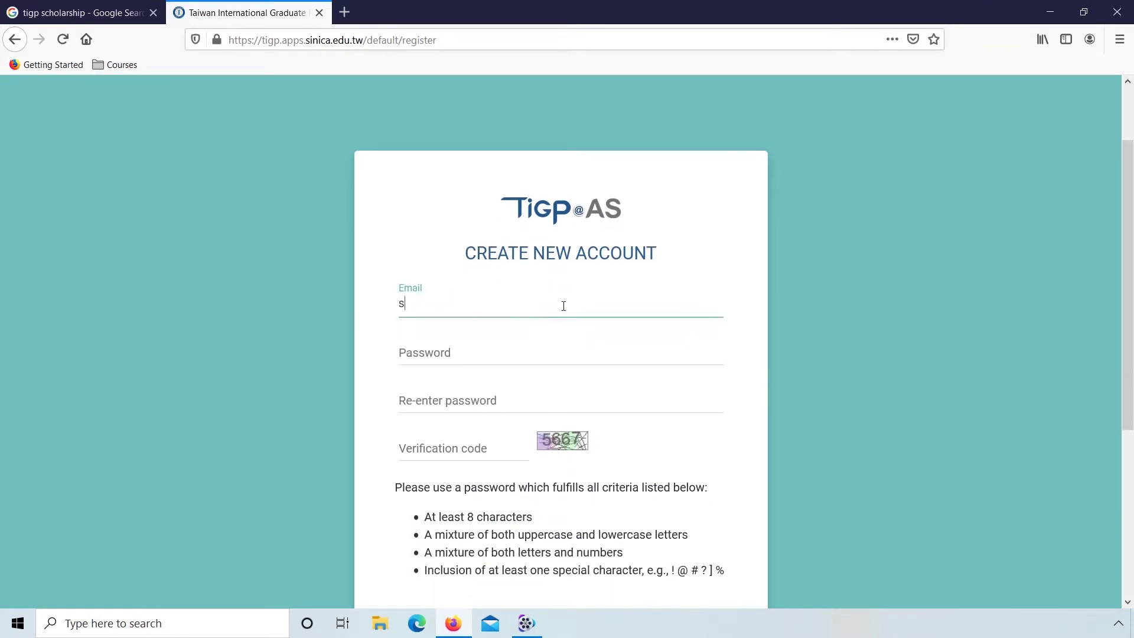
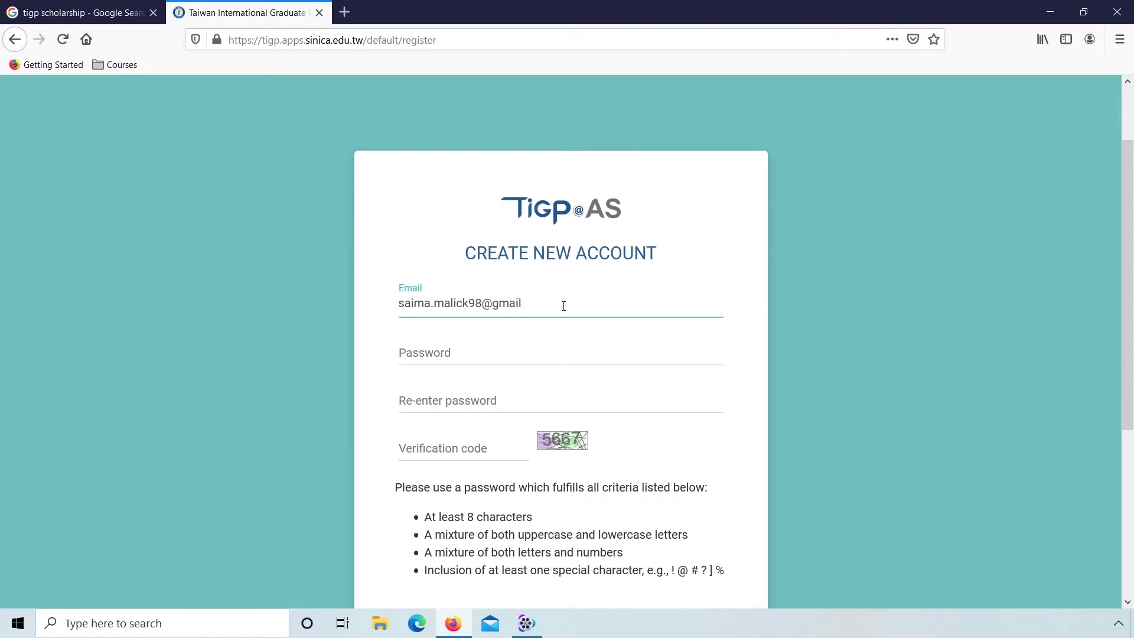
key(Tab)
scroll(434, 273, down, 1)
text(***)
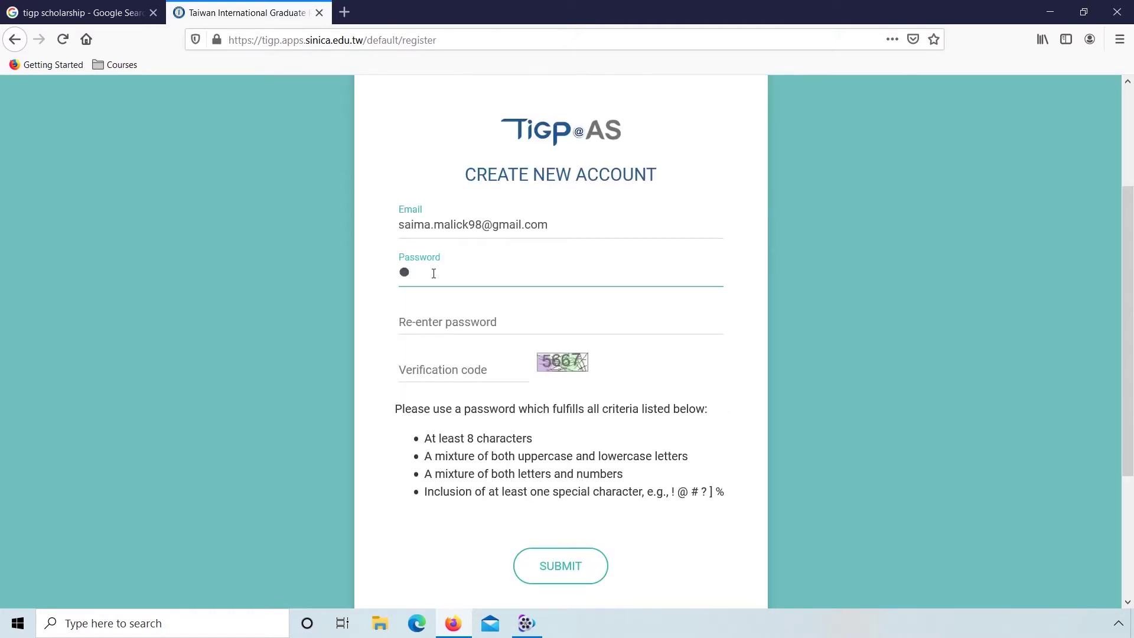
text(*******)
key(Tab)
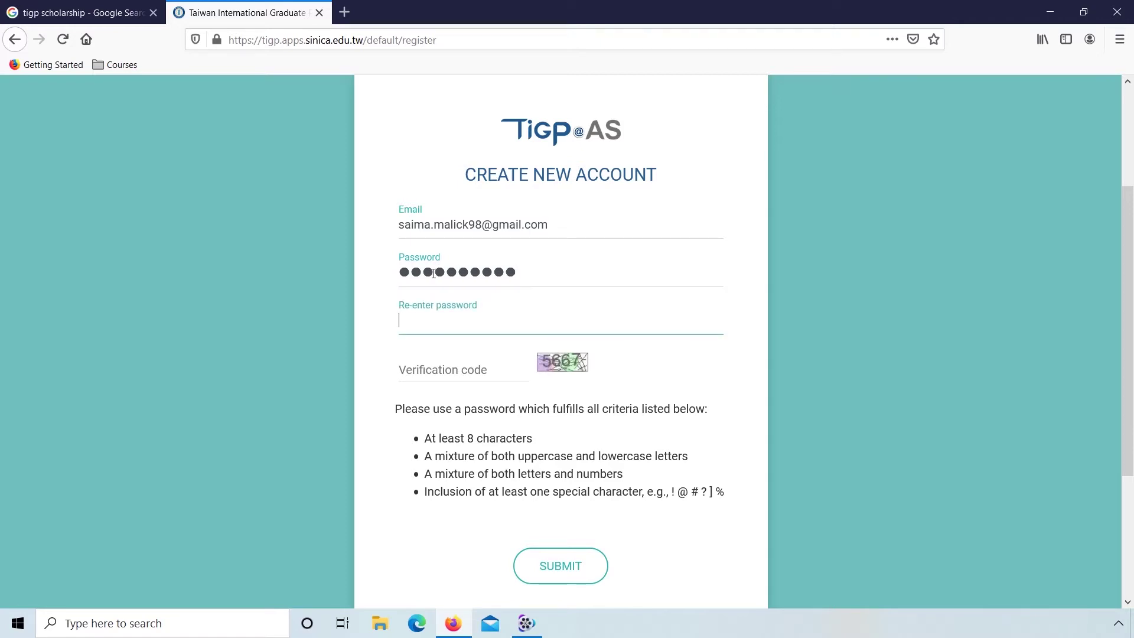
text(*)
key(BackSpace)
text(**********)
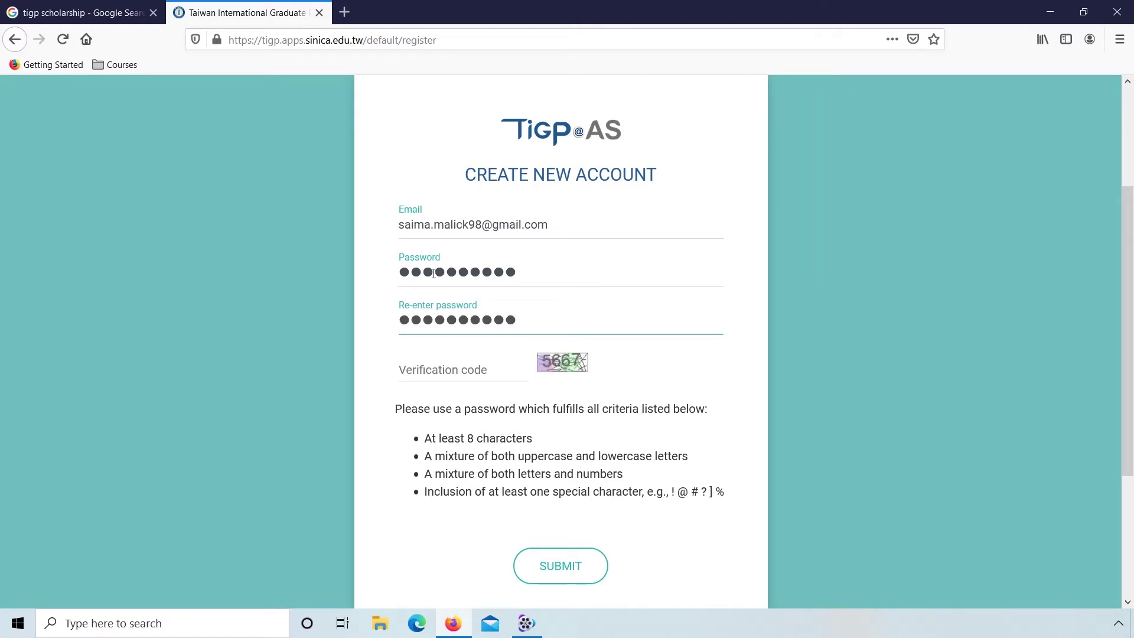
click(431, 369)
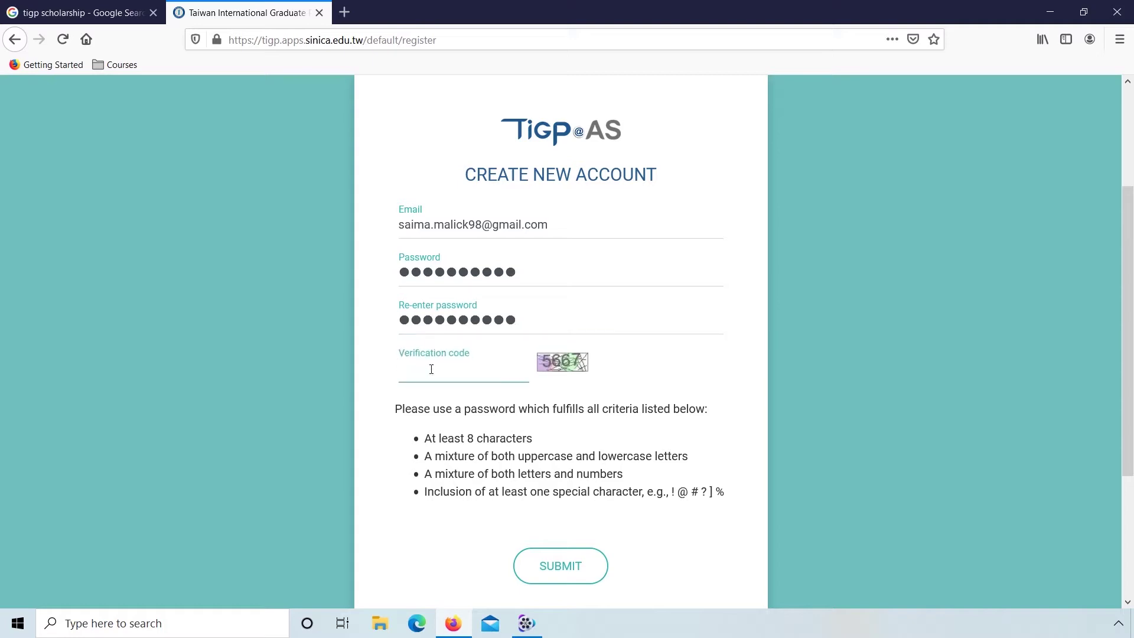
text(5667)
click(550, 567)
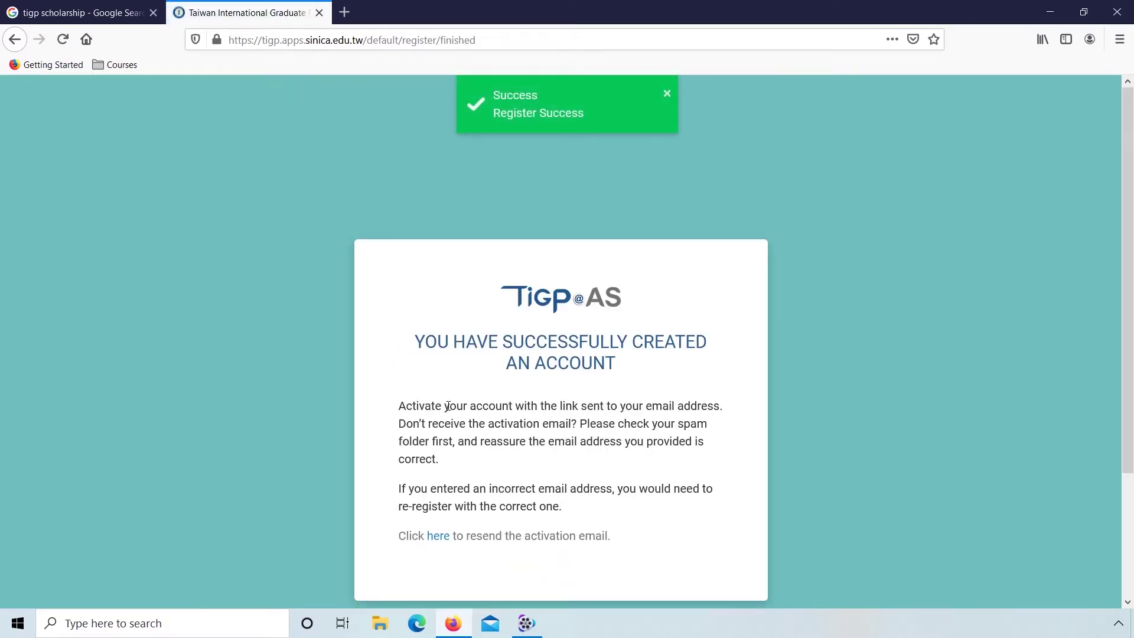
Step: Sign in to Gmail in a new tab and open the TIGP e-mail verification link
click(345, 12)
text(gmail.com)
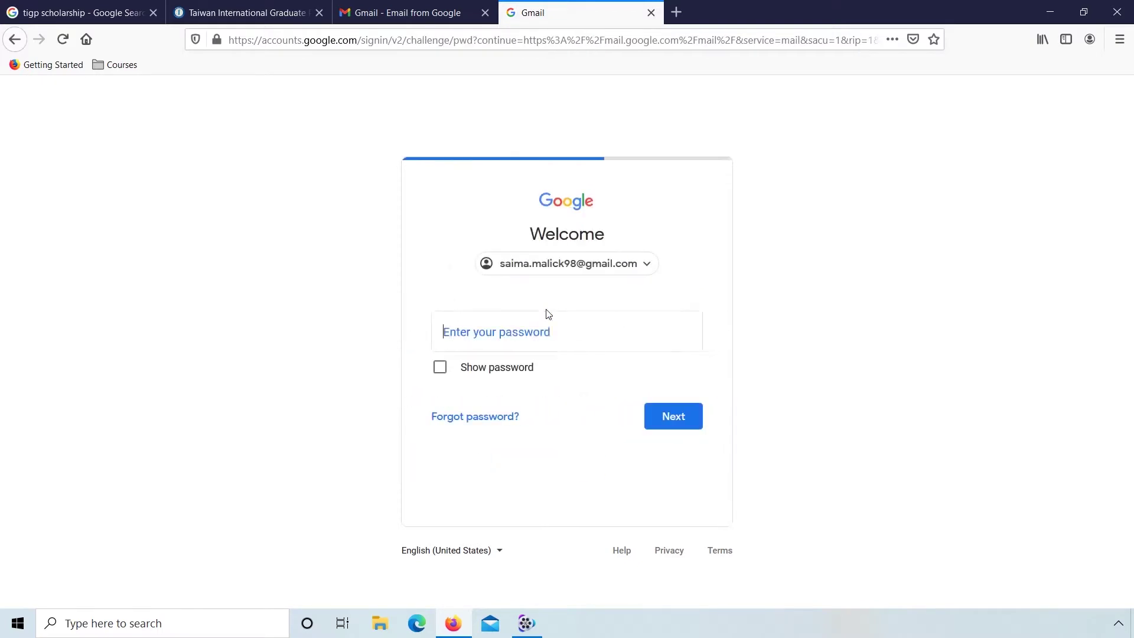
text(•••••••••)
key(Return)
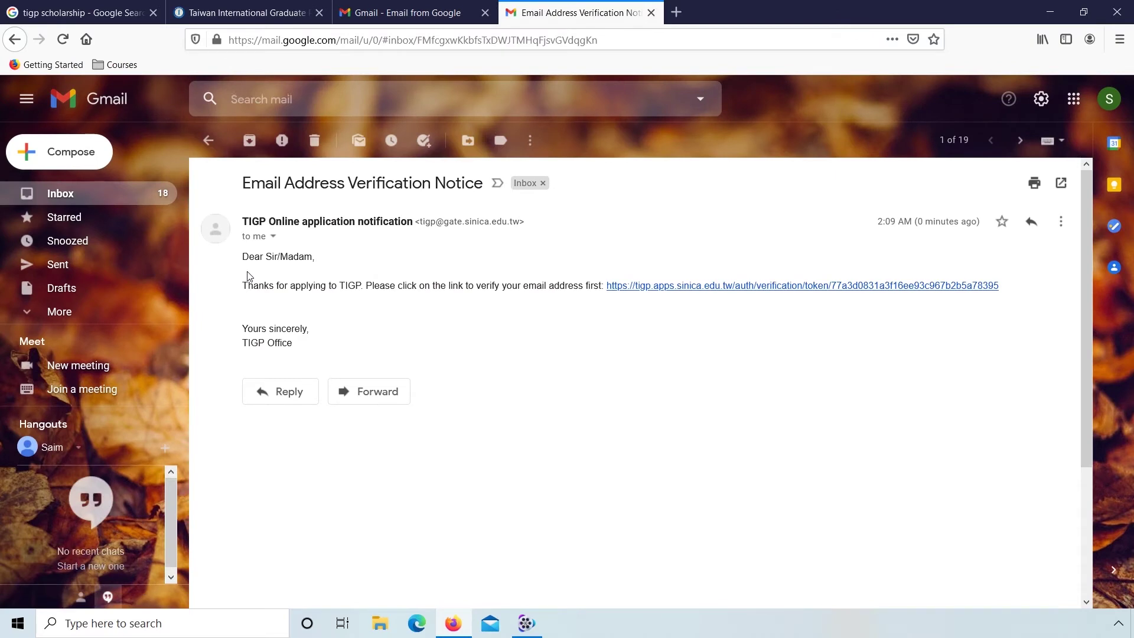
click(649, 290)
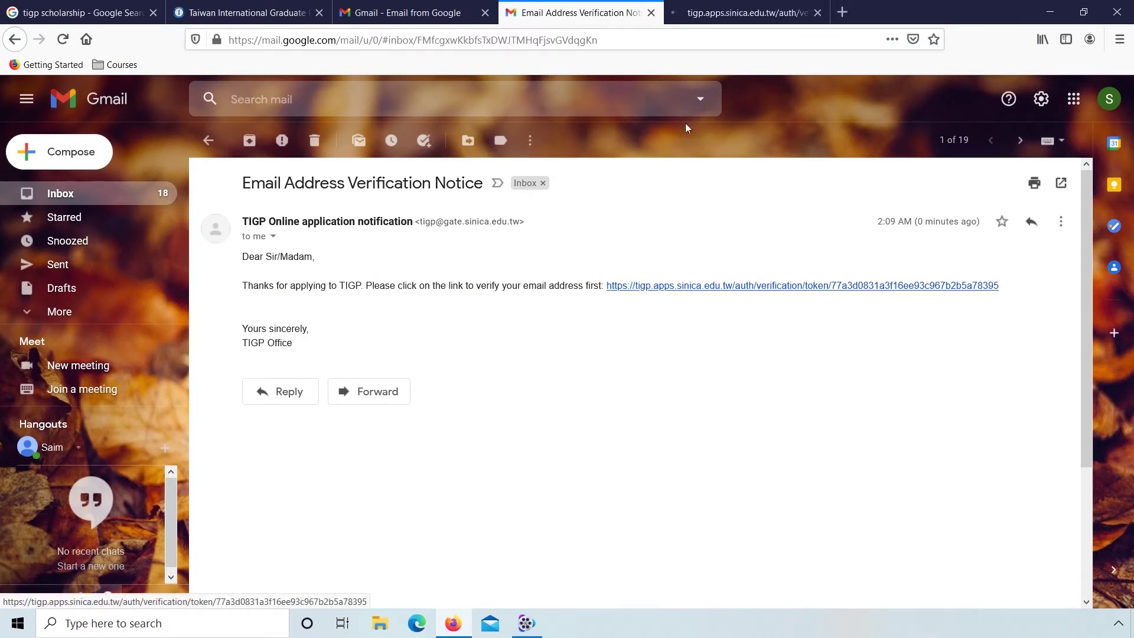
Step: On the verification tab, sign in to TIGP with the new account's e-mail and password
click(735, 19)
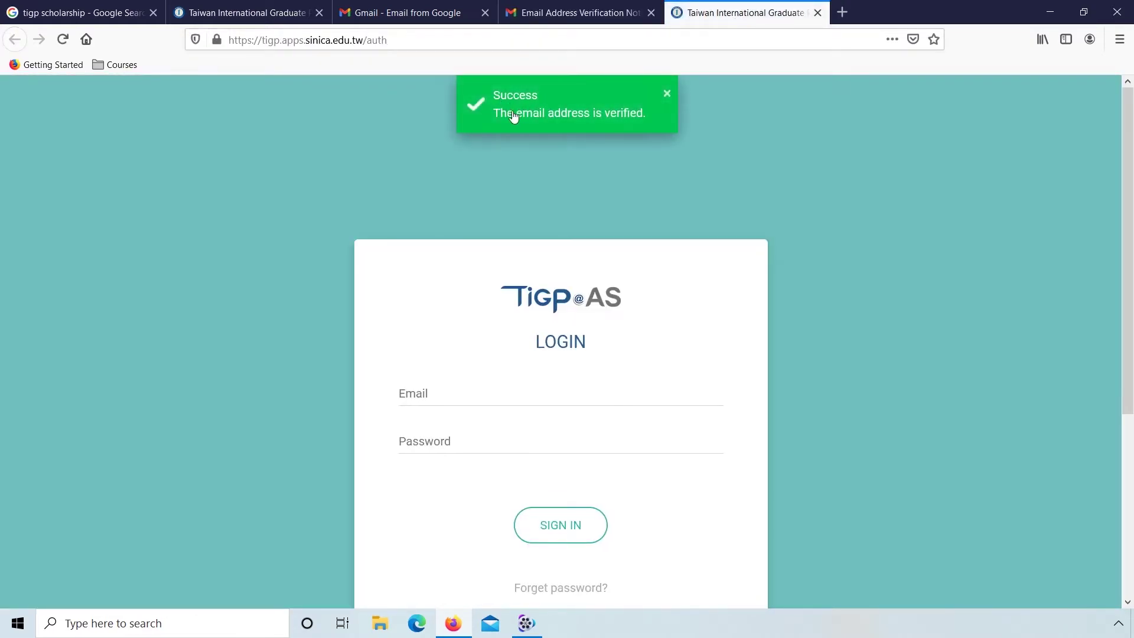
click(423, 393)
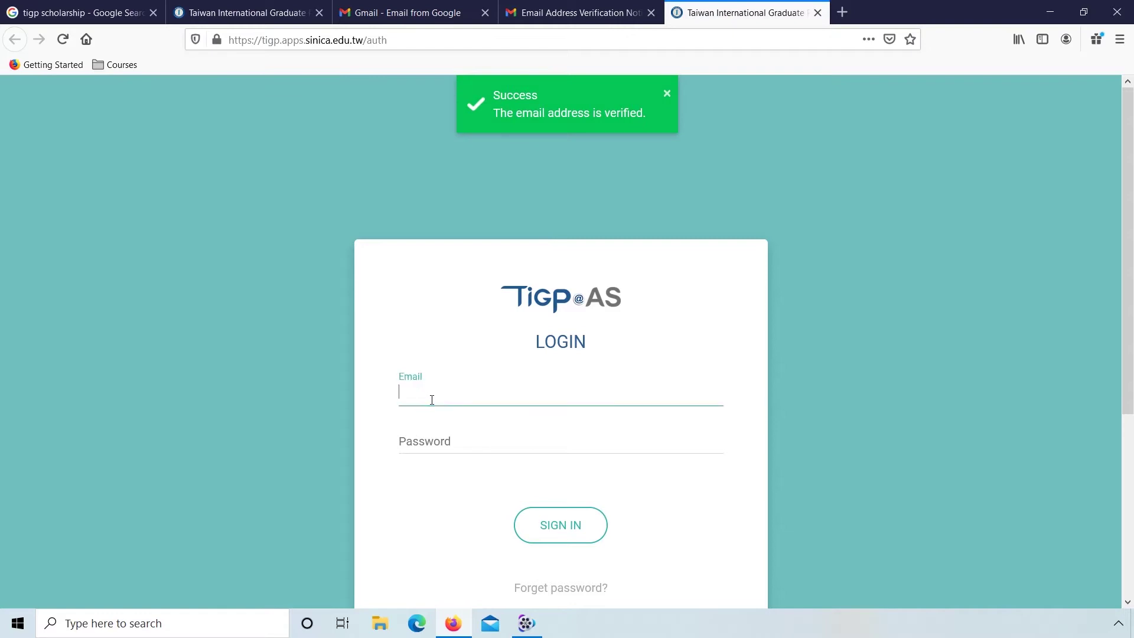
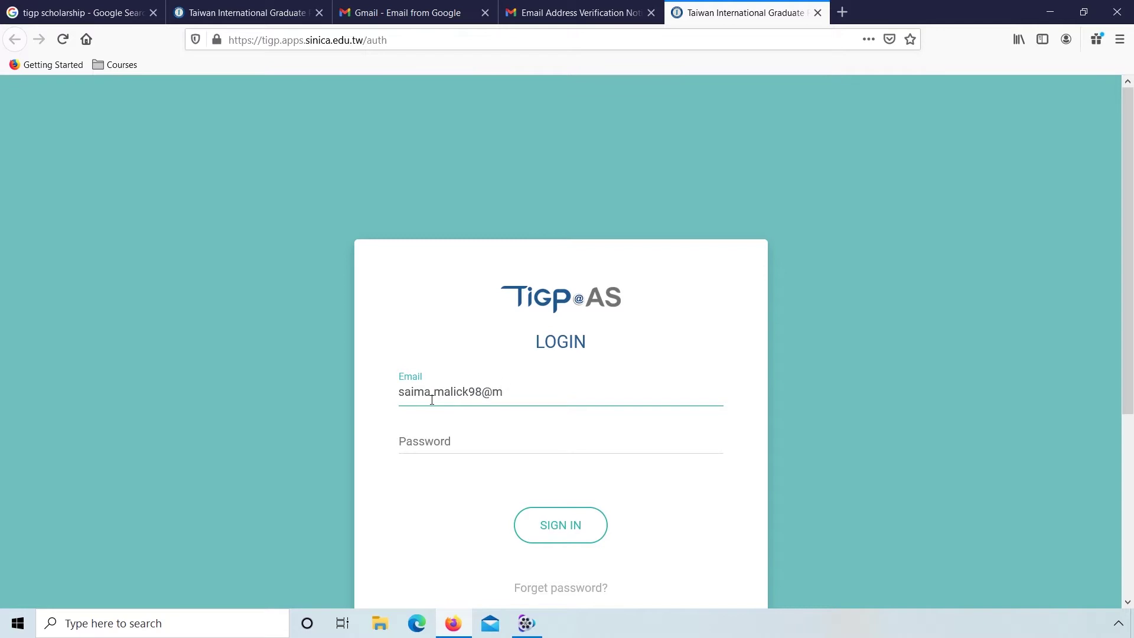
key(Tab)
text(sa)
key(BackSpace)
key(BackSpace)
text(******)
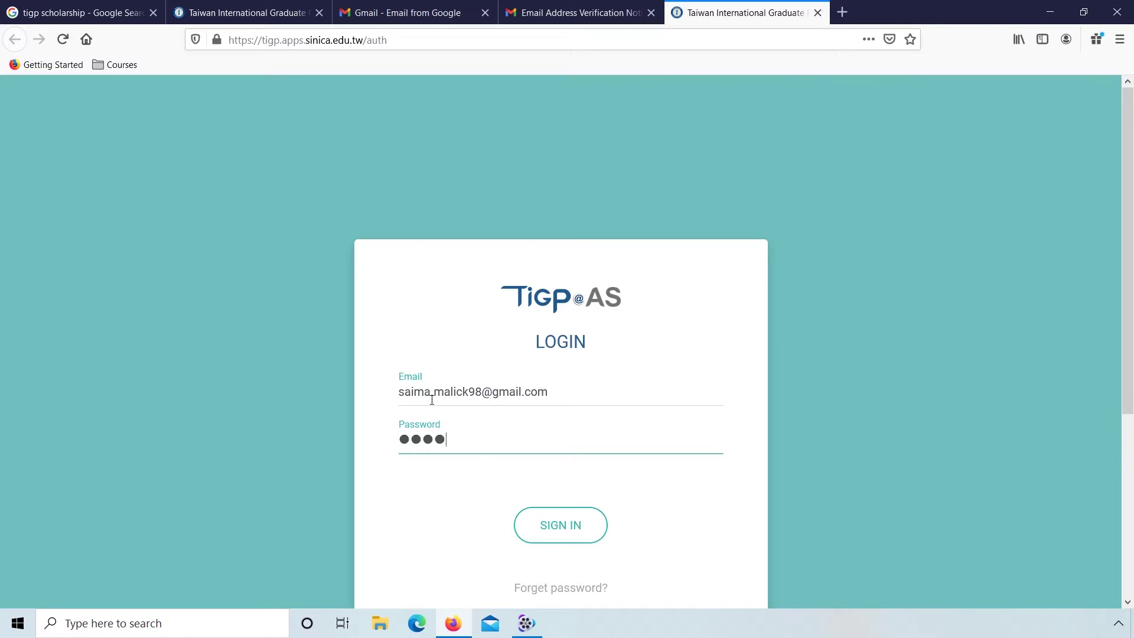
text(**)
key(BackSpace)
key(BackSpace)
key(BackSpace)
key(BackSpace)
key(BackSpace)
key(BackSpace)
key(BackSpace)
key(BackSpace)
text(**********)
click(545, 518)
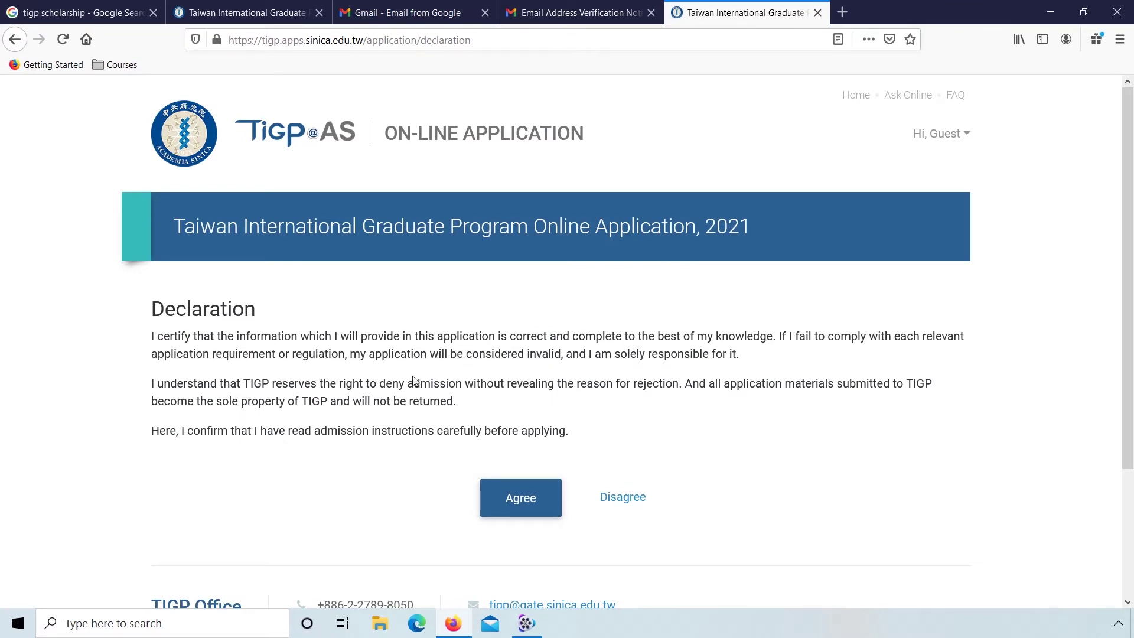
Step: Agree to the declaration, choose Master degree and the individual admission program
click(511, 500)
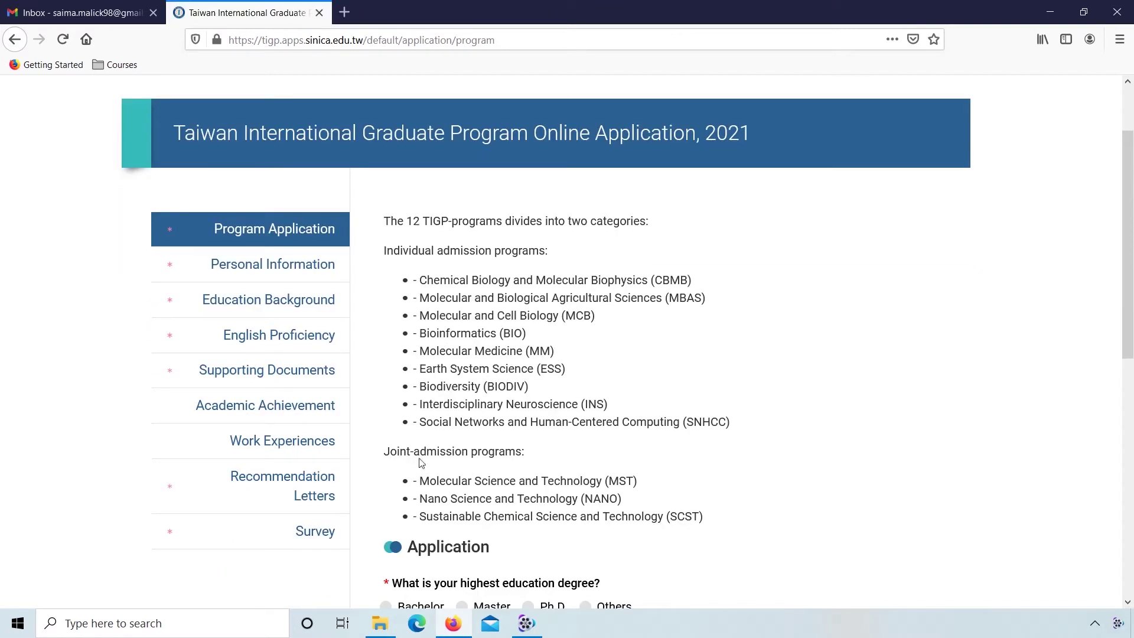
triple_click(439, 420)
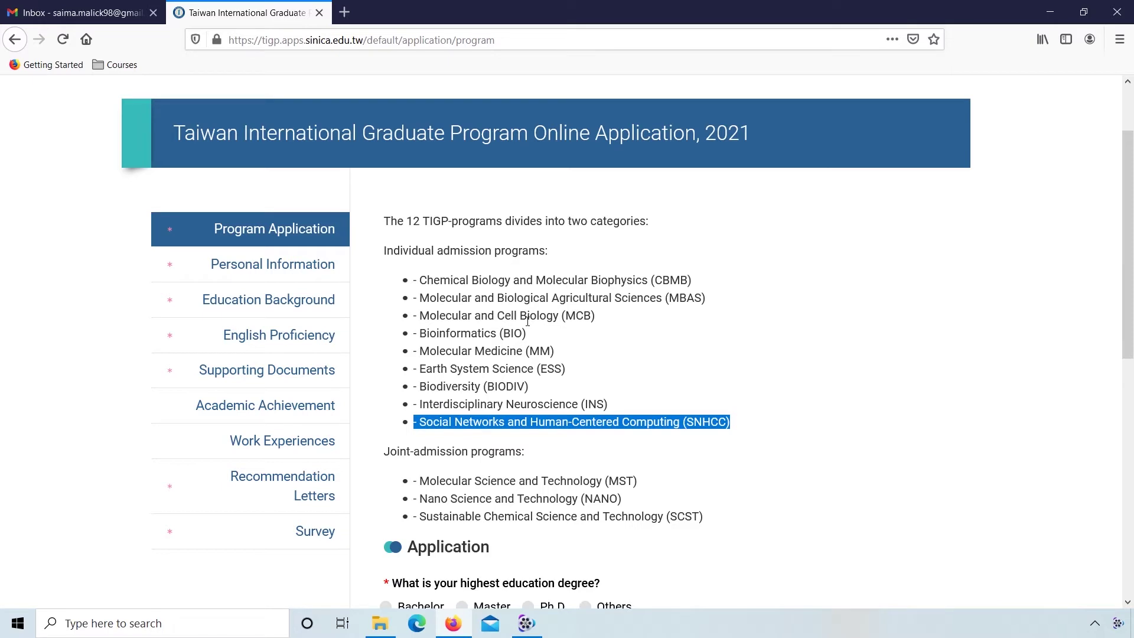
scroll(731, 456, down, 3)
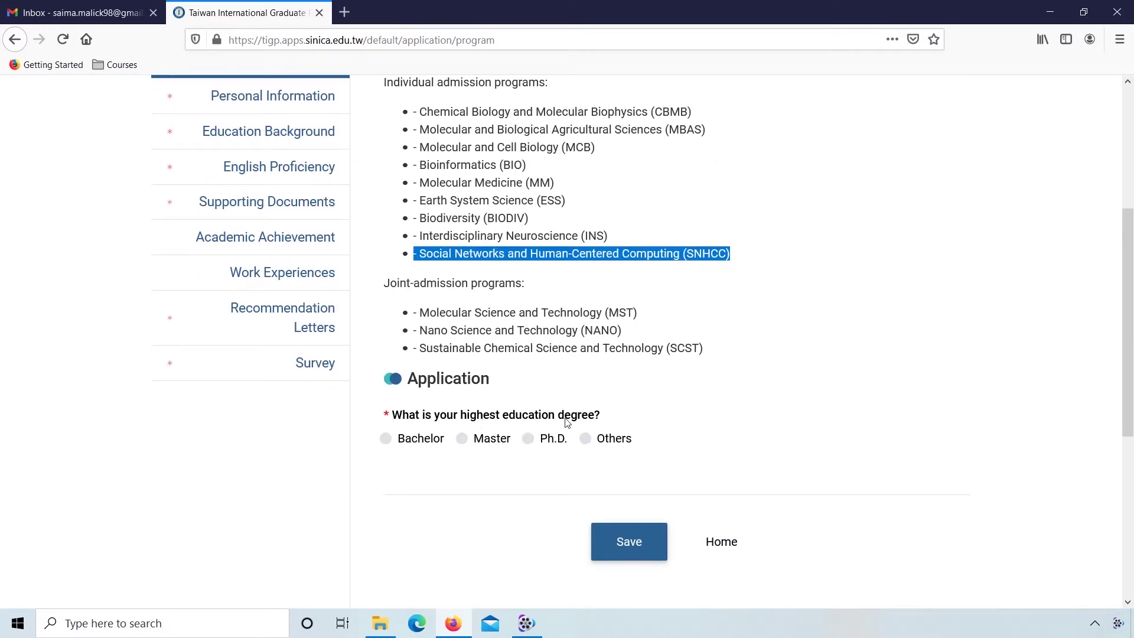
click(462, 439)
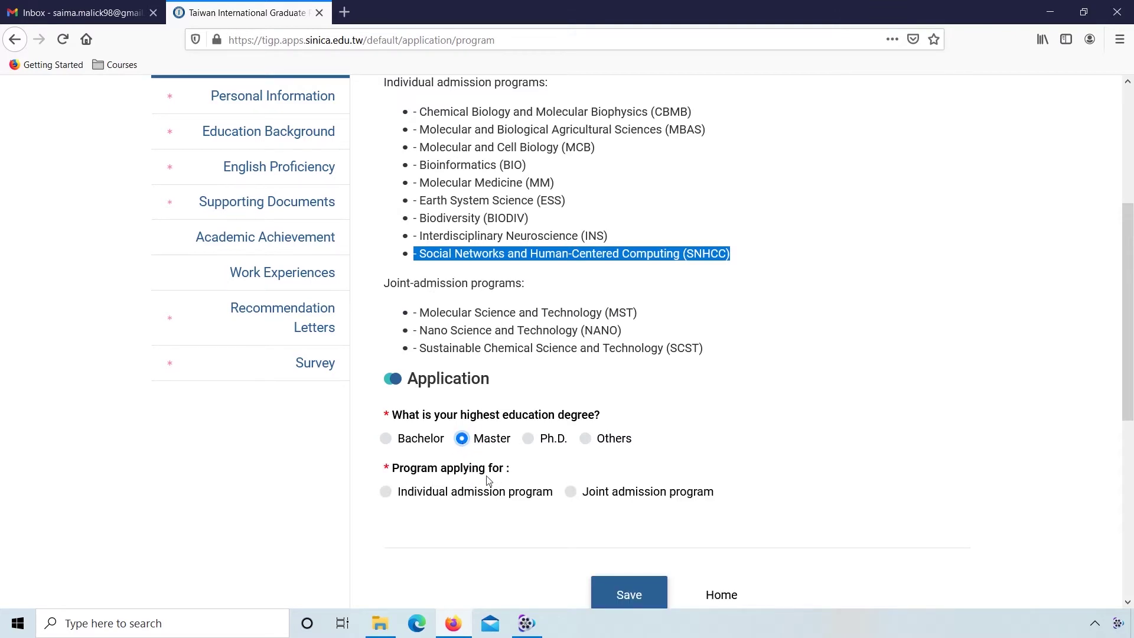
click(387, 493)
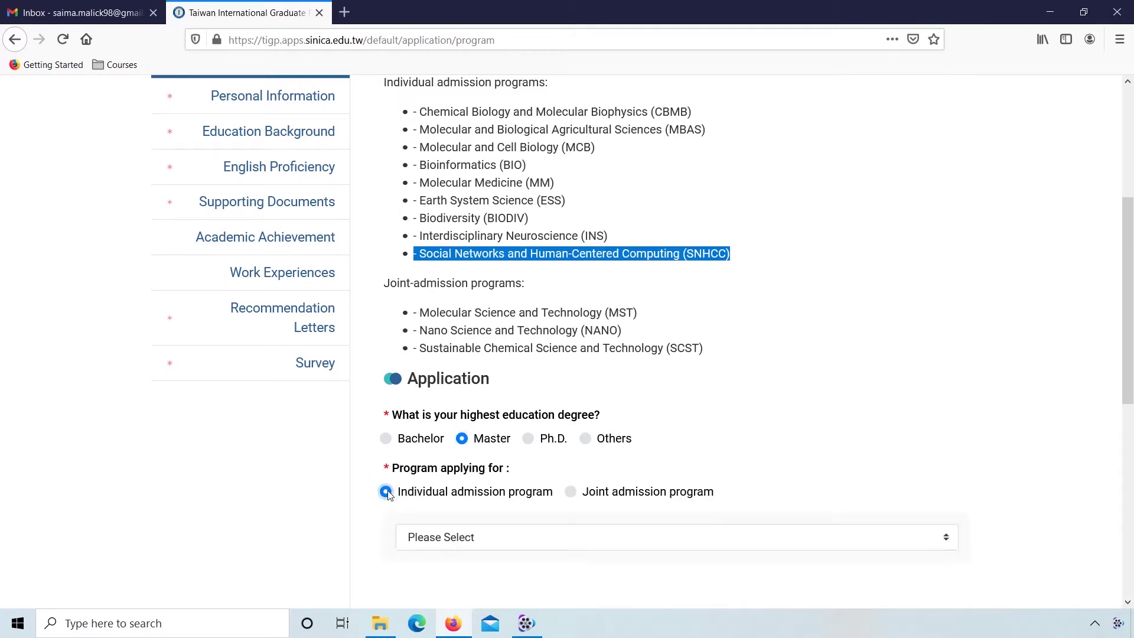
Step: Select Social Networks and Human-Centered Computing as the individual program
scroll(367, 539, down, 2)
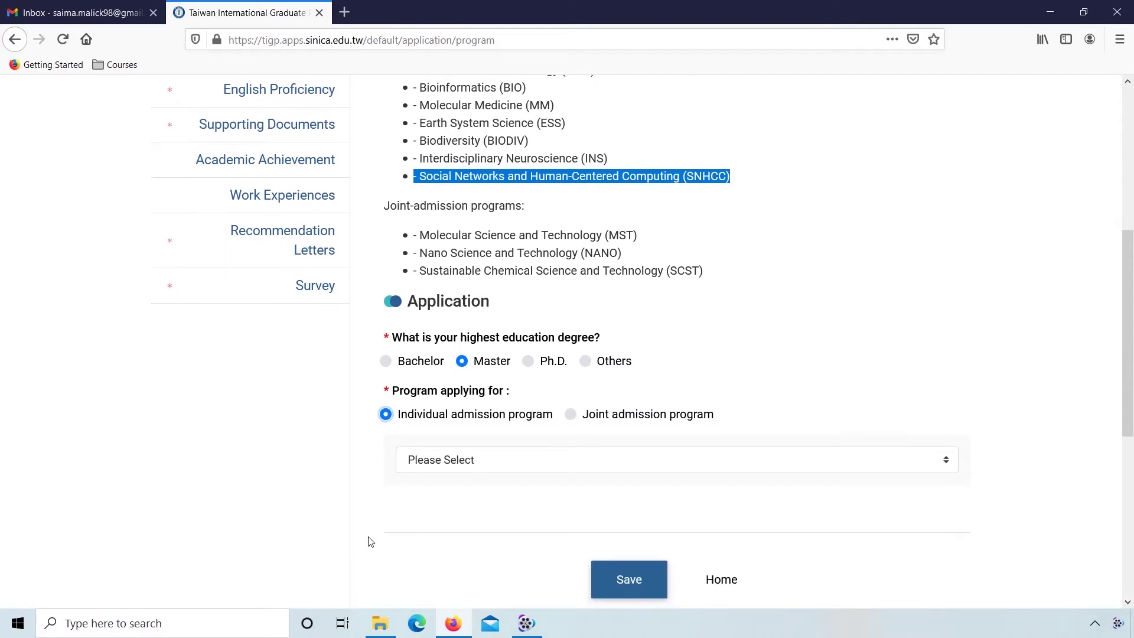
click(481, 466)
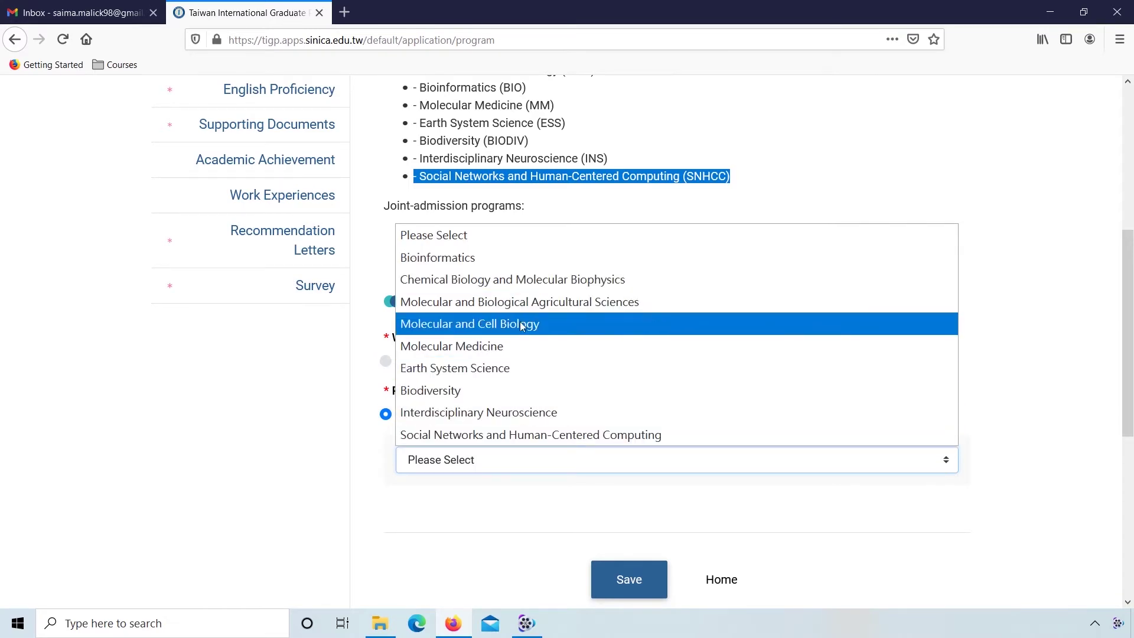
click(521, 434)
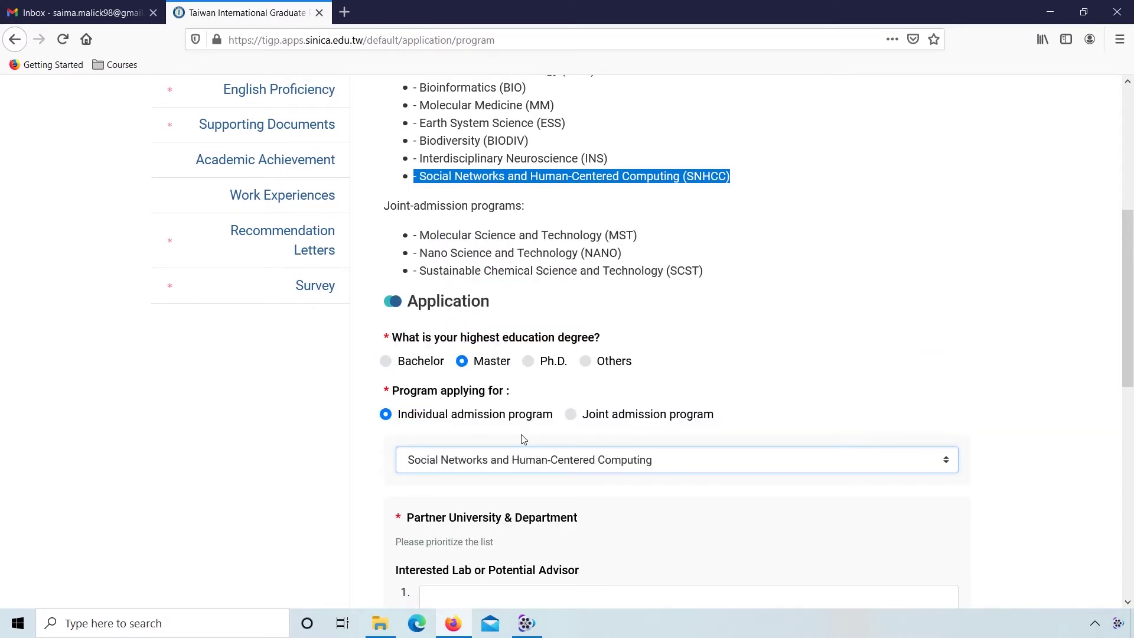
click(357, 496)
scroll(358, 498, down, 3)
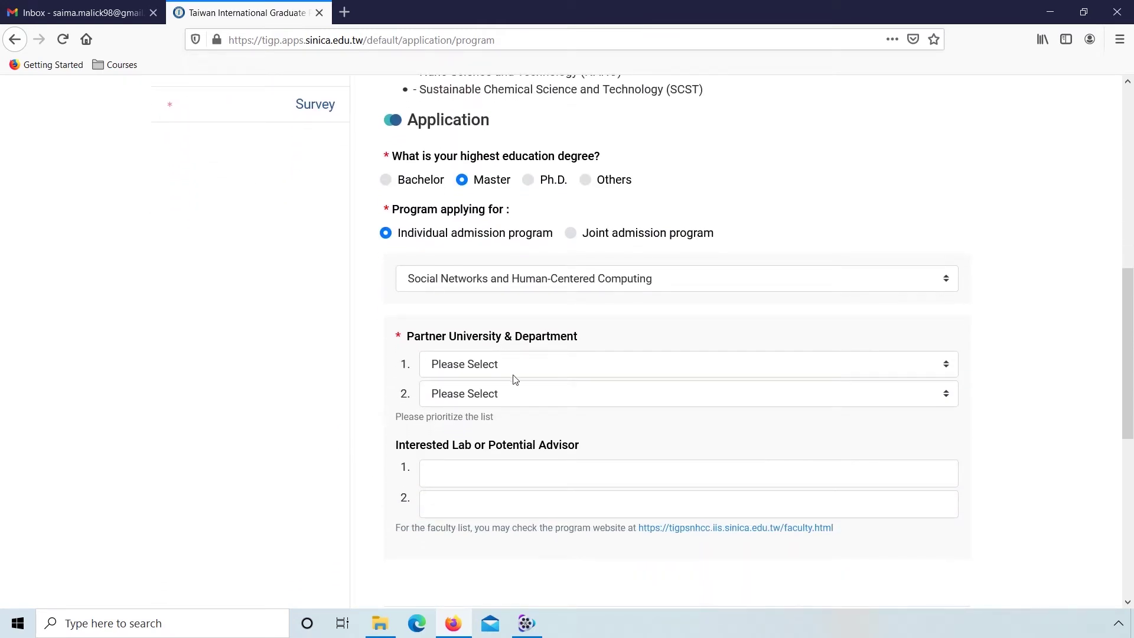
Step: Set the Tsing Hua institute and Chengchi Computer Science as partner departments
click(549, 368)
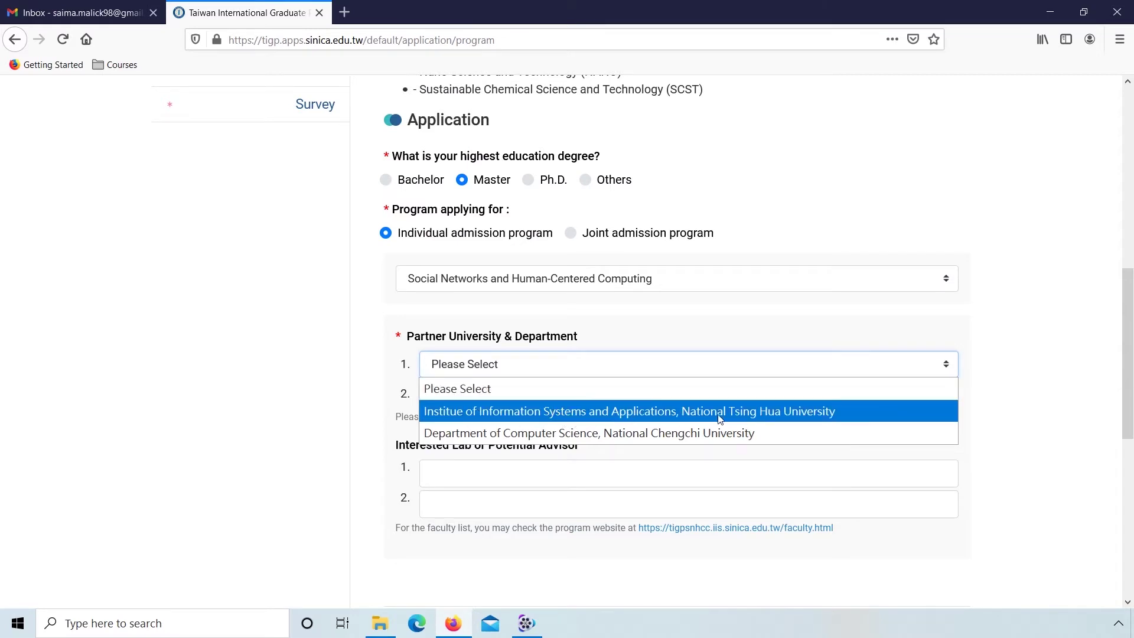
click(767, 412)
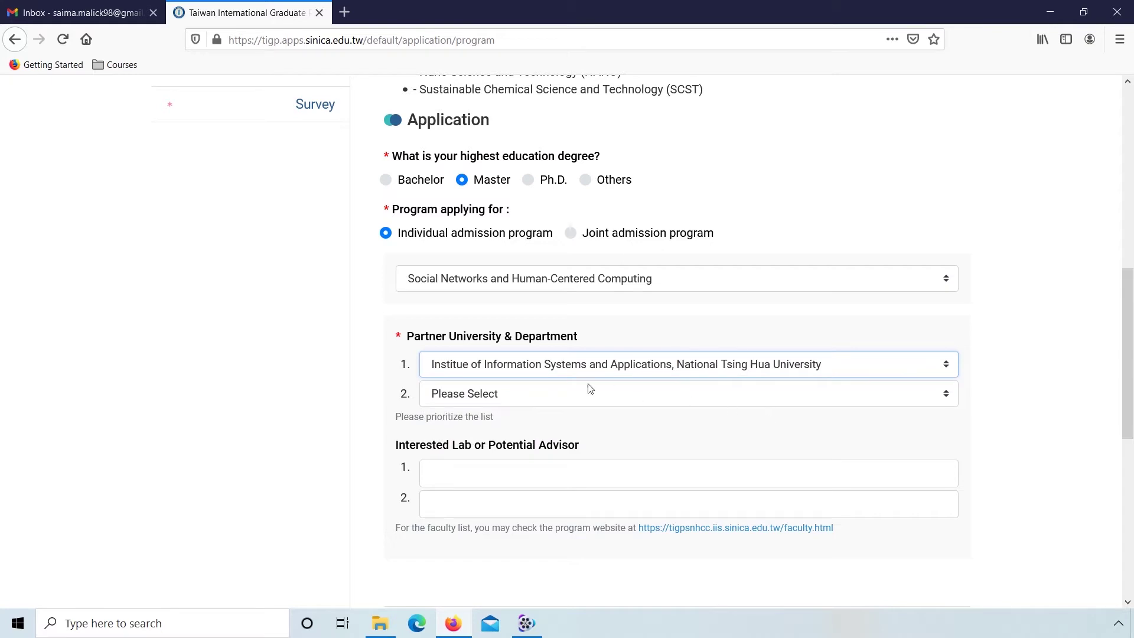
click(530, 395)
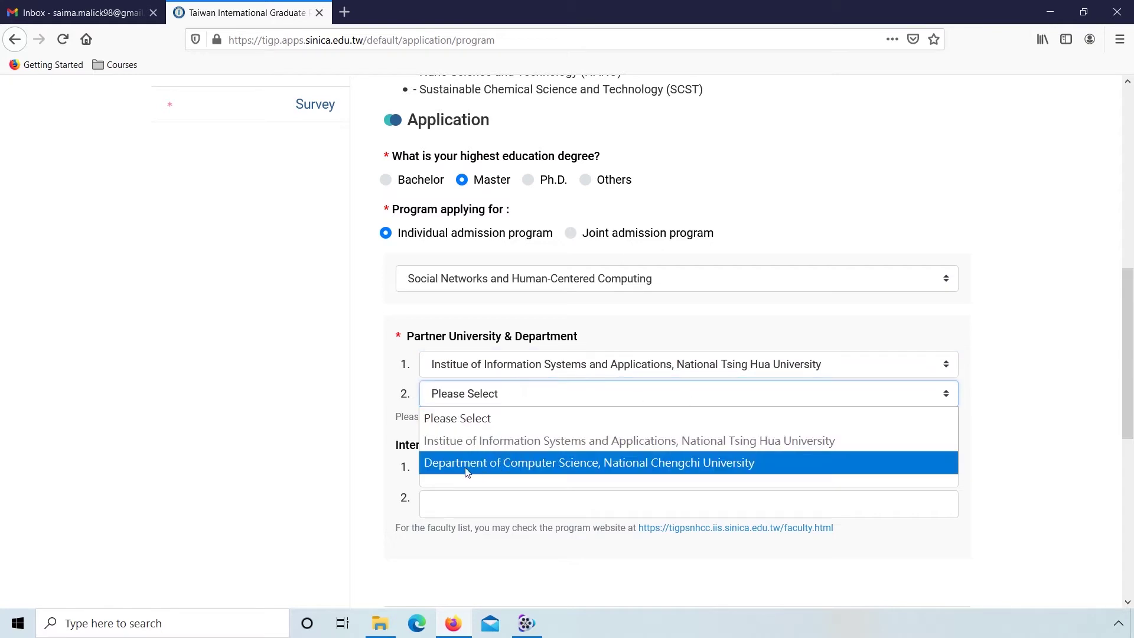
click(686, 467)
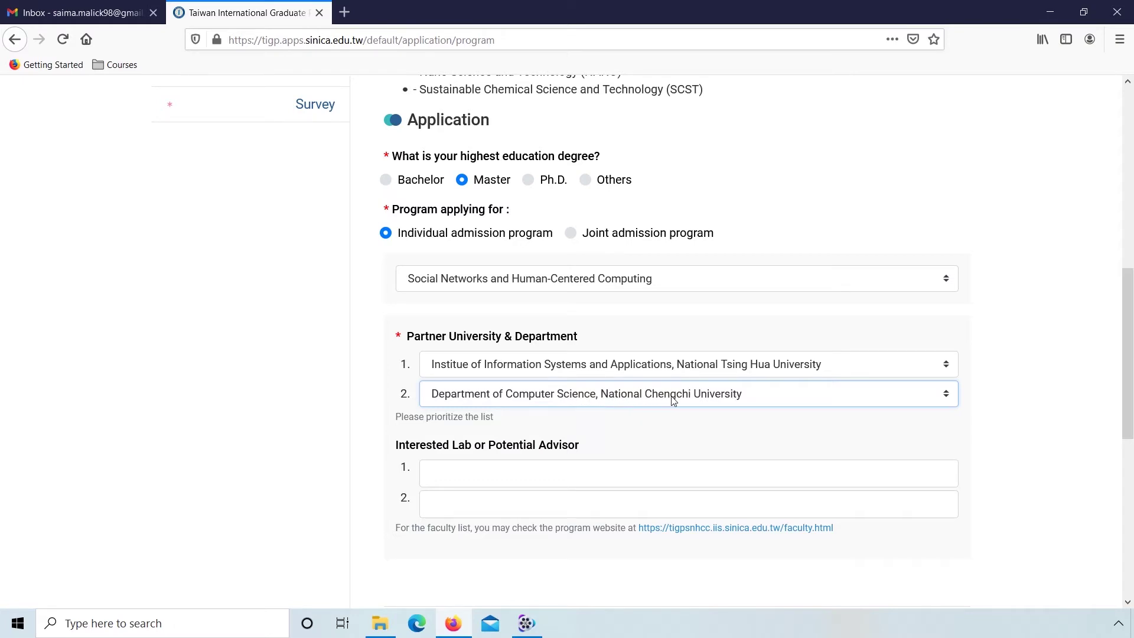
click(483, 474)
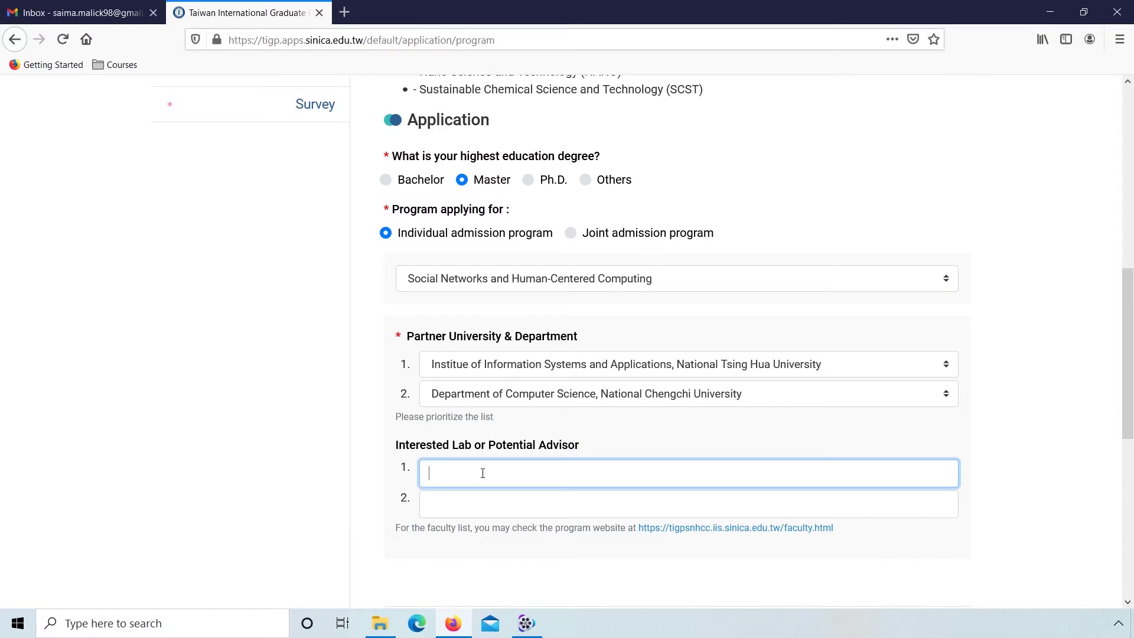
scroll(381, 479, down, 2)
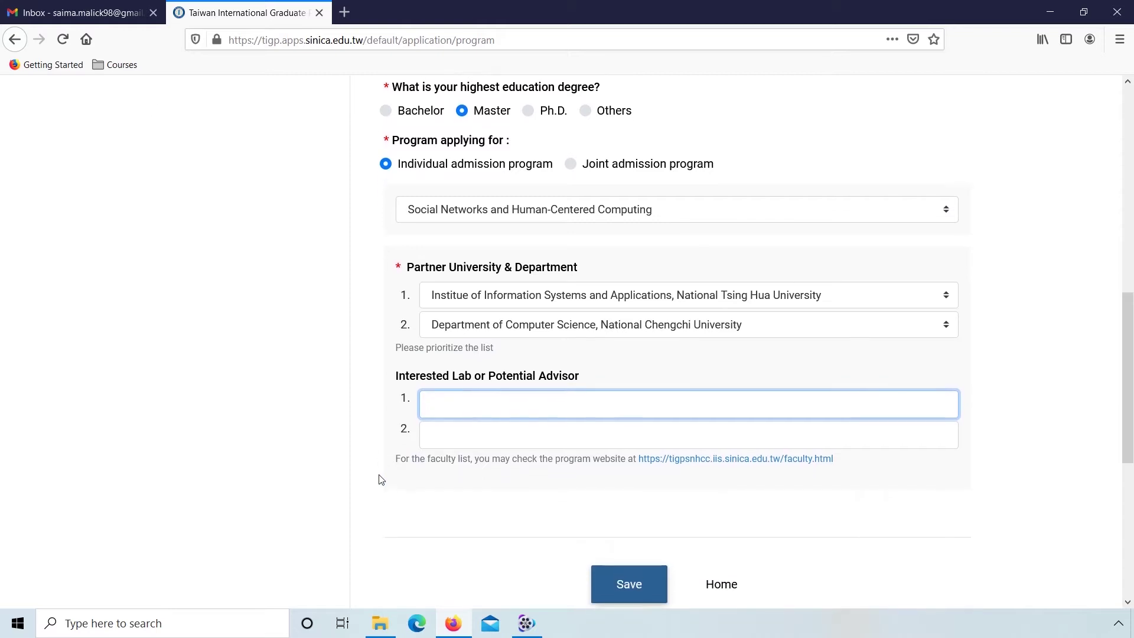
Step: Save the program application and enter the applicant's given and family names
click(635, 578)
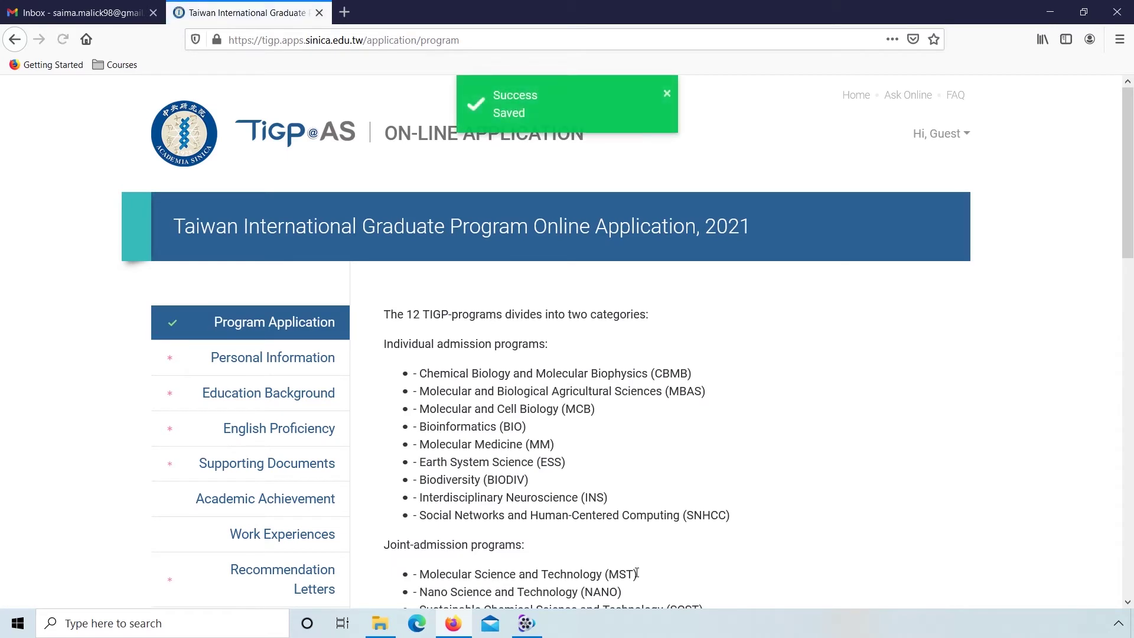
click(289, 361)
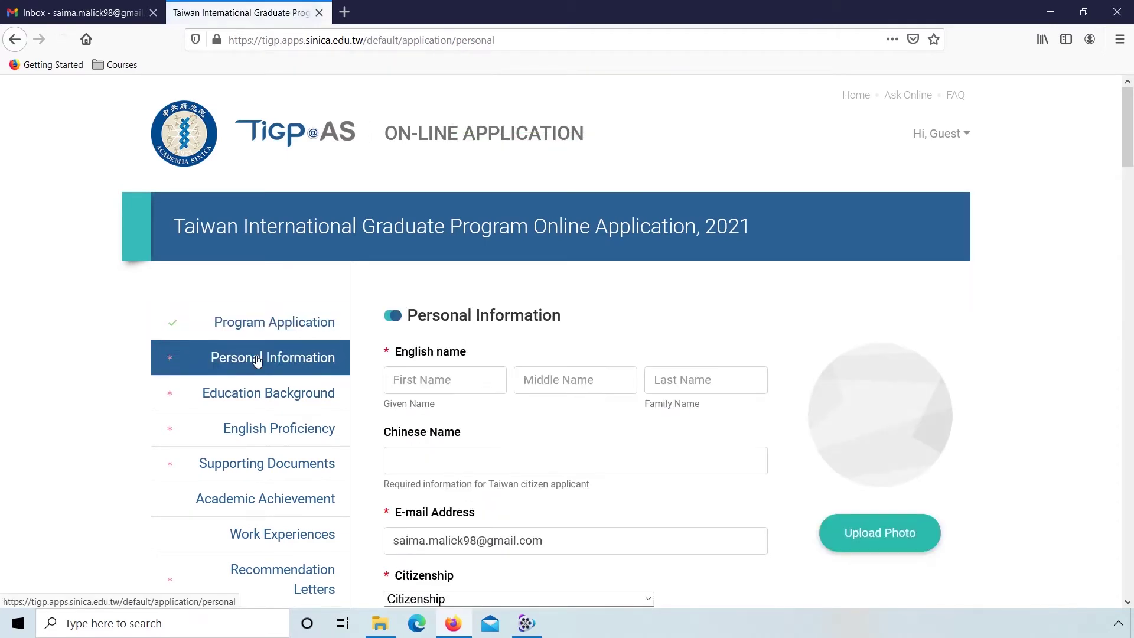
click(436, 382)
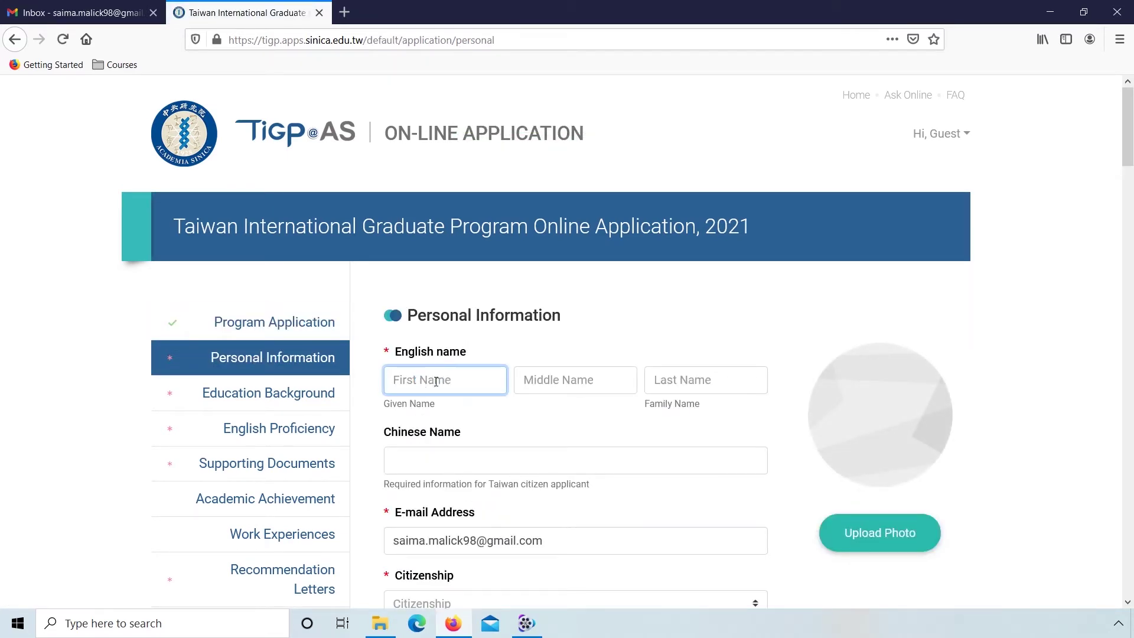
text(Saima)
key(Tab)
key(Tab)
text(M)
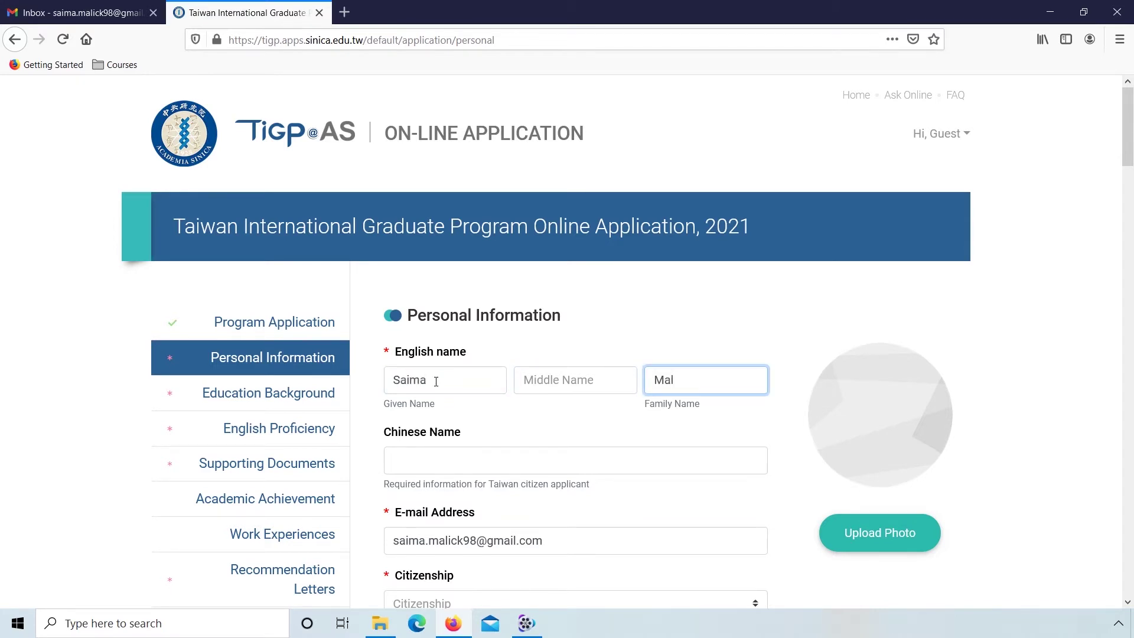
Step: Set citizenship to Pakistan by searching 'pak' in the country list
scroll(435, 381, down, 4)
click(476, 377)
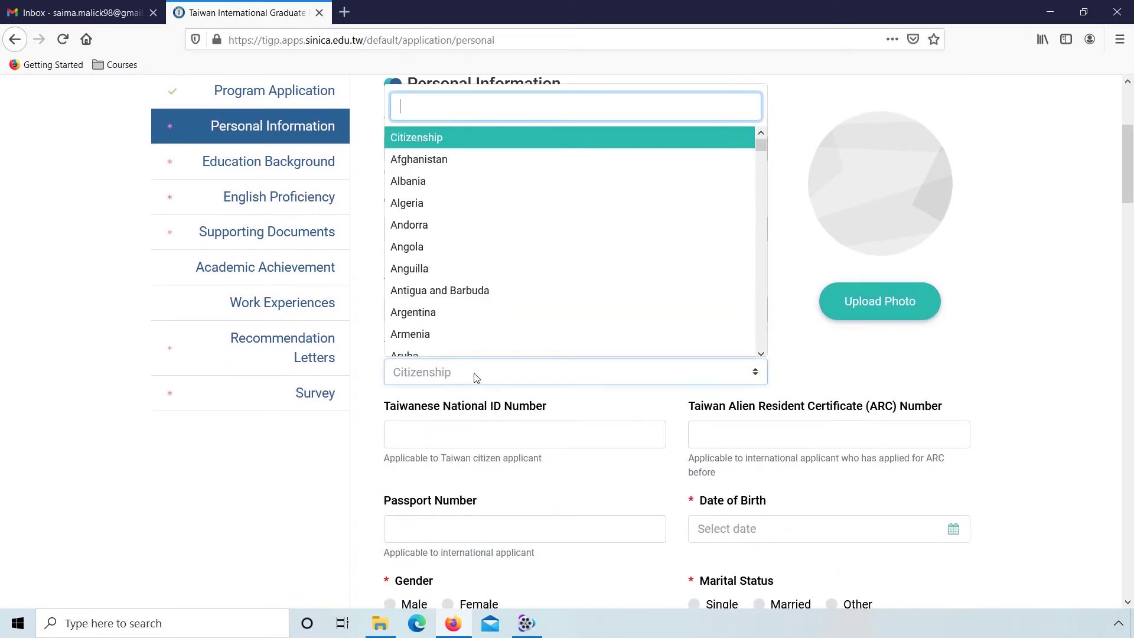
text(pak)
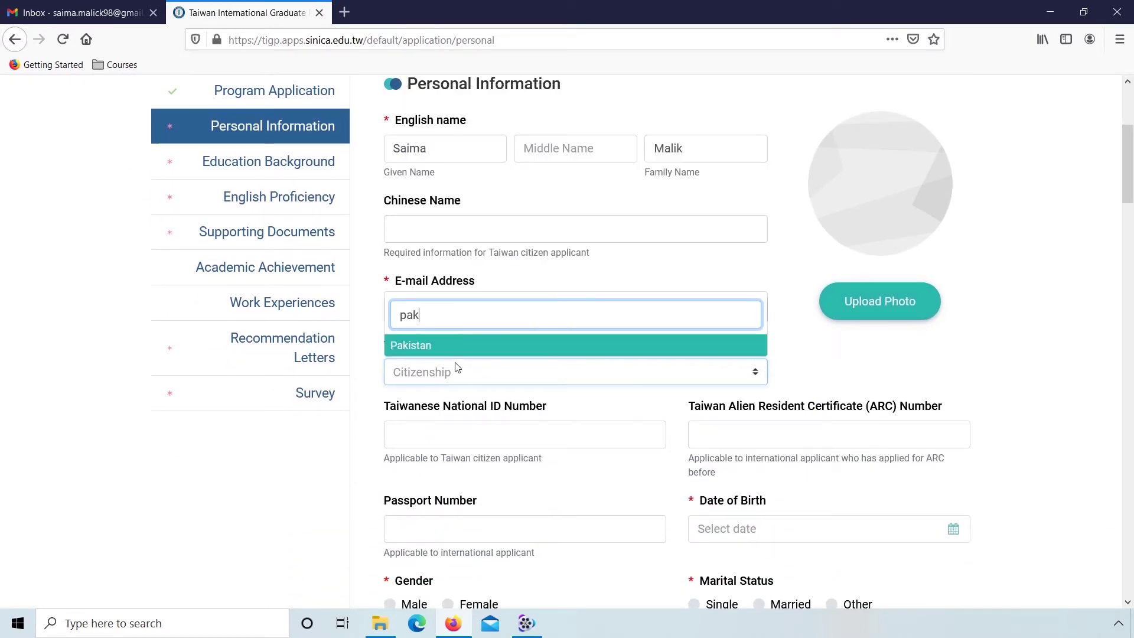
click(434, 346)
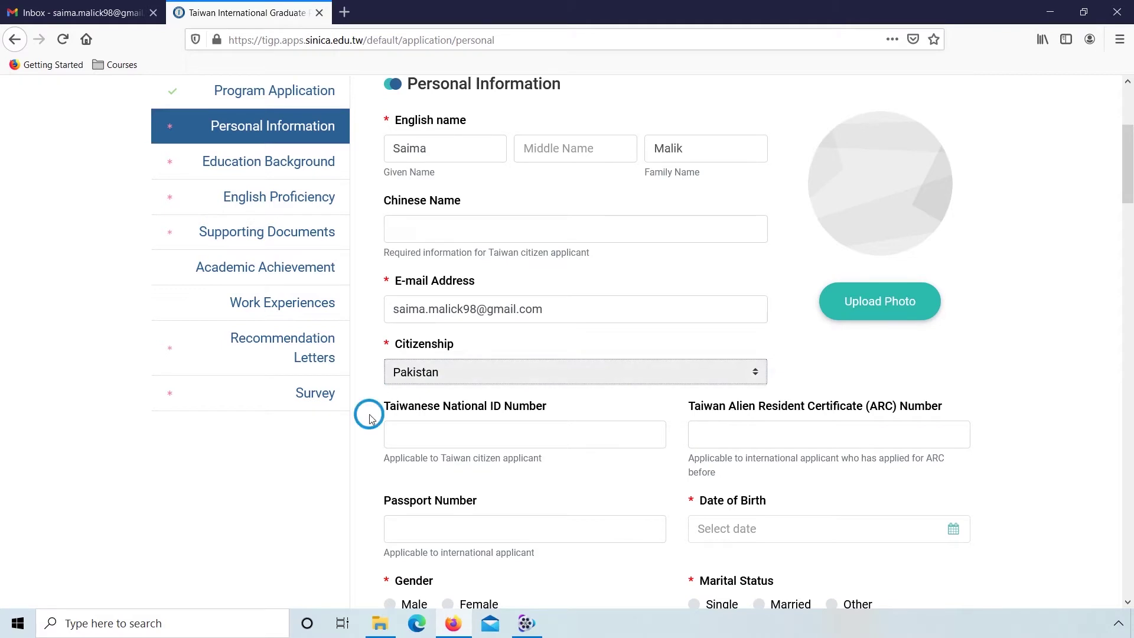
scroll(374, 417, down, 3)
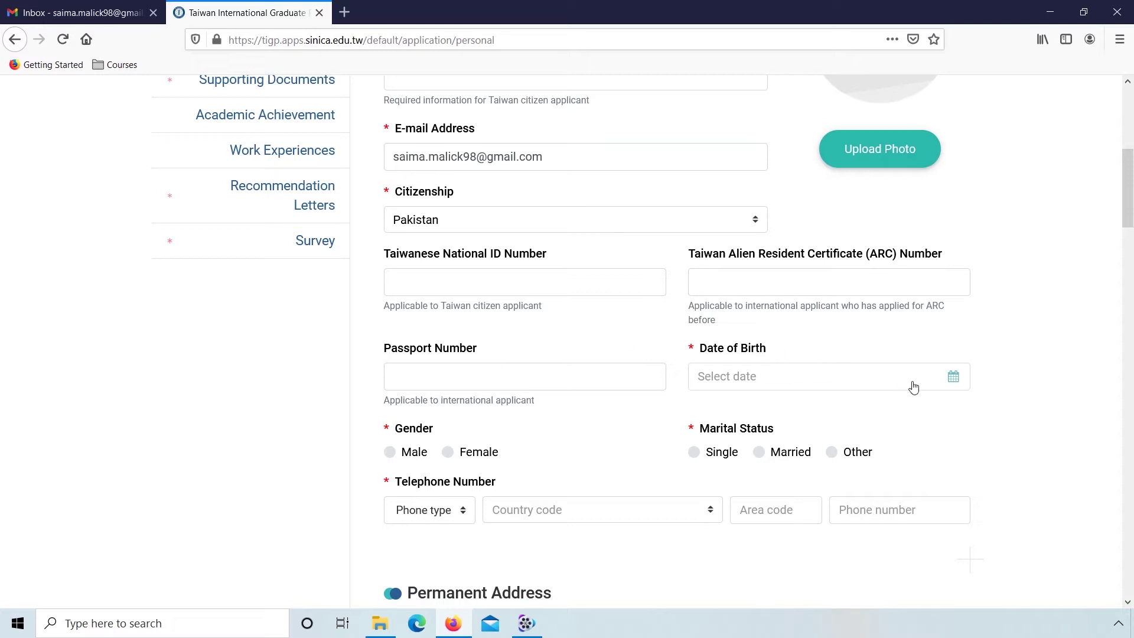
click(955, 378)
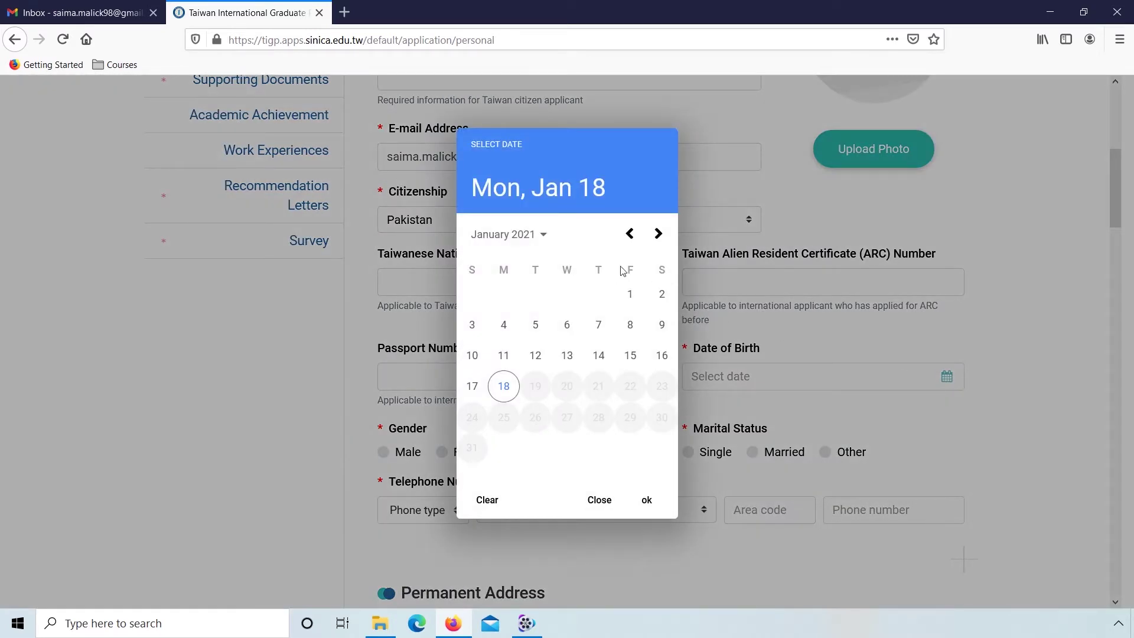
click(521, 230)
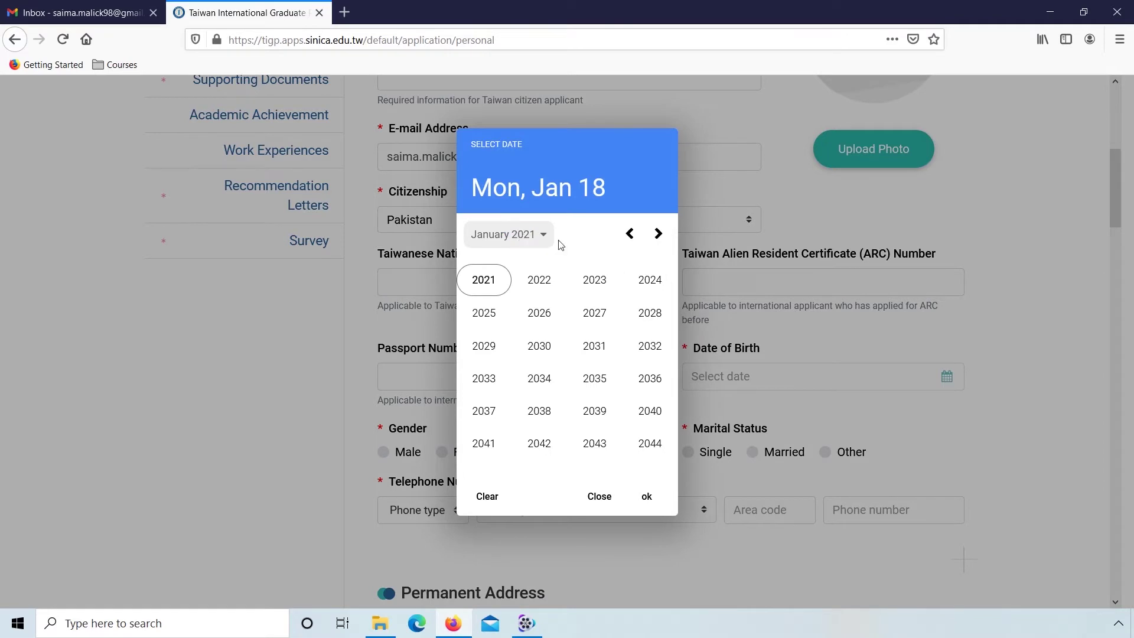
click(629, 235)
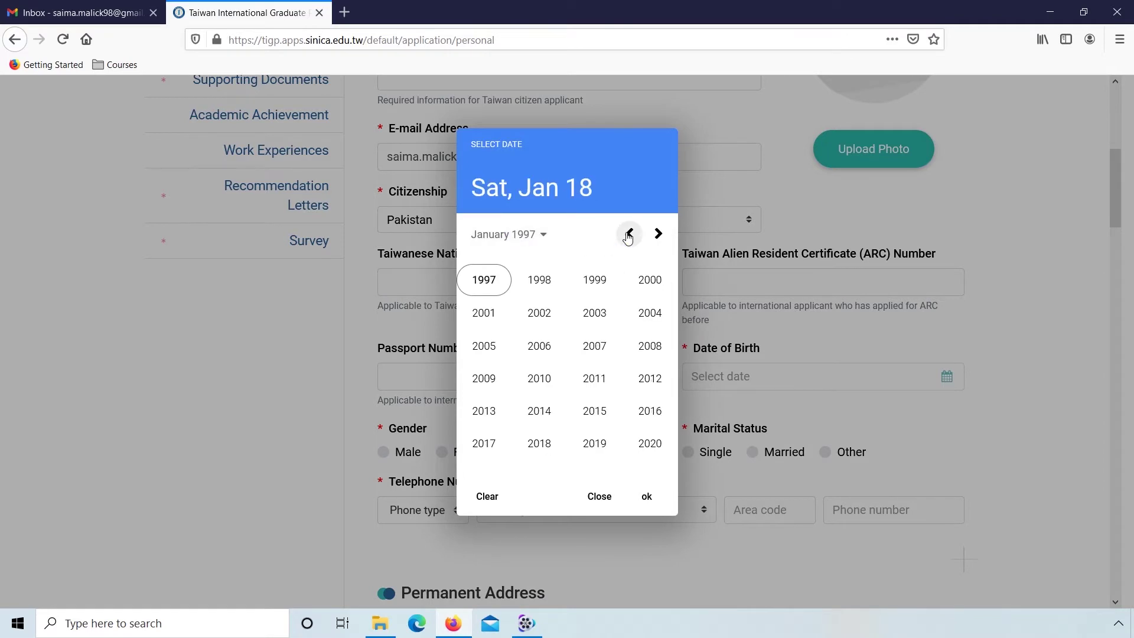
click(538, 282)
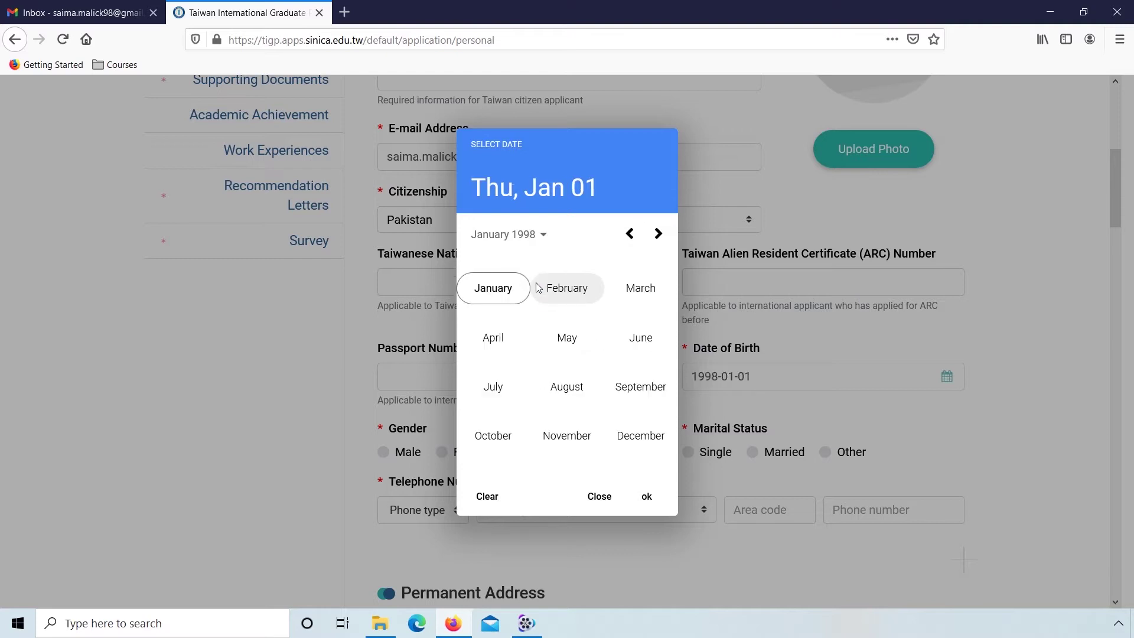
click(493, 385)
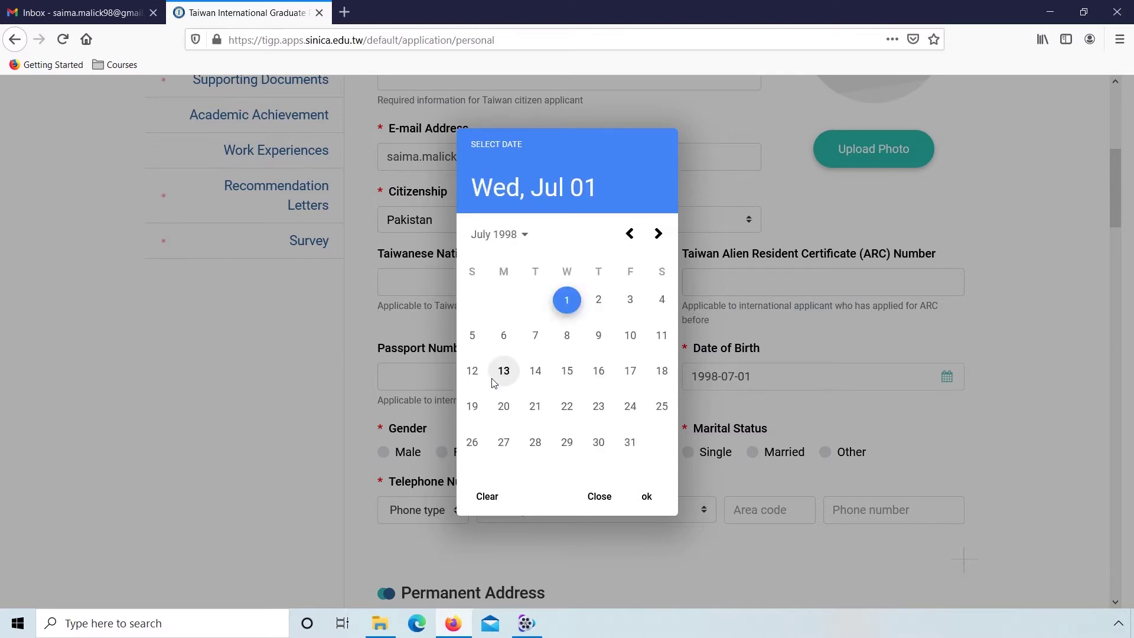
click(631, 371)
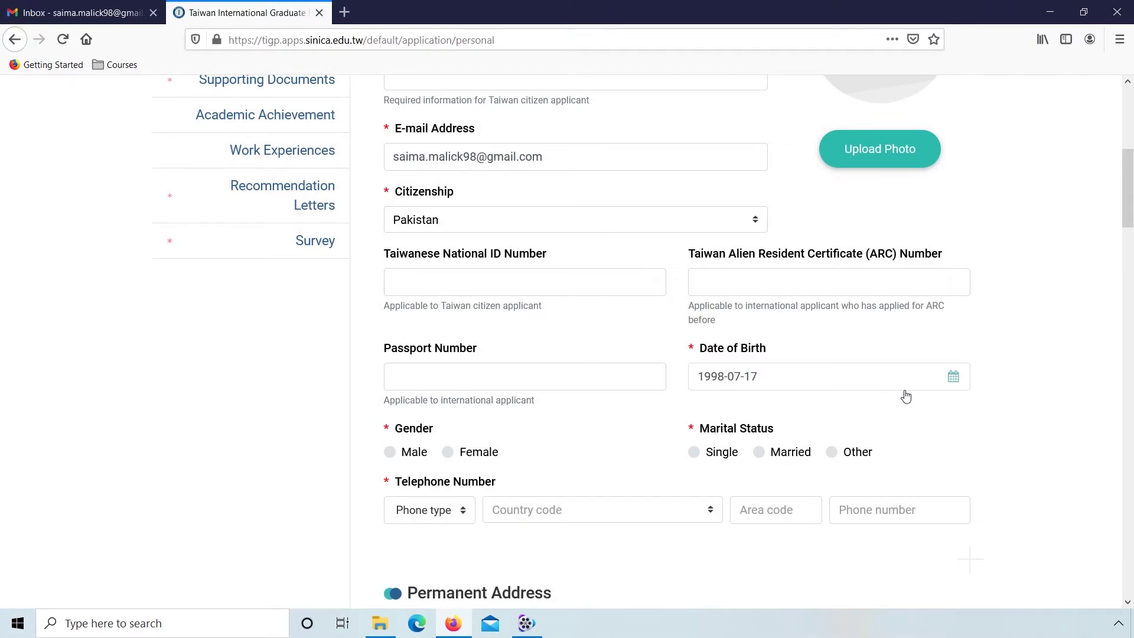
click(448, 453)
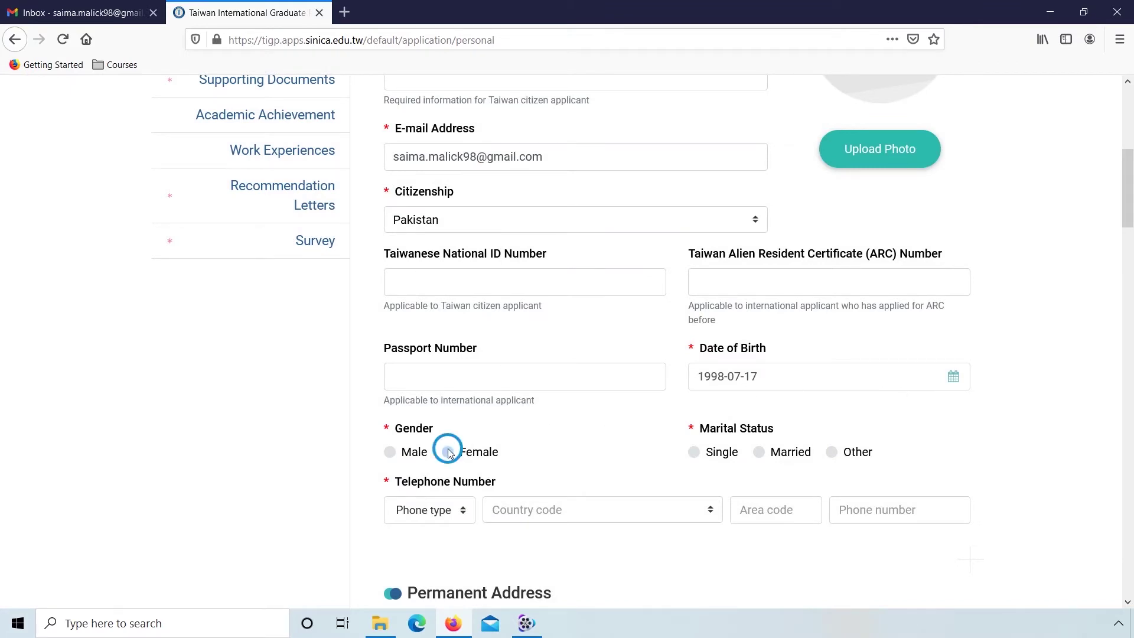
click(695, 454)
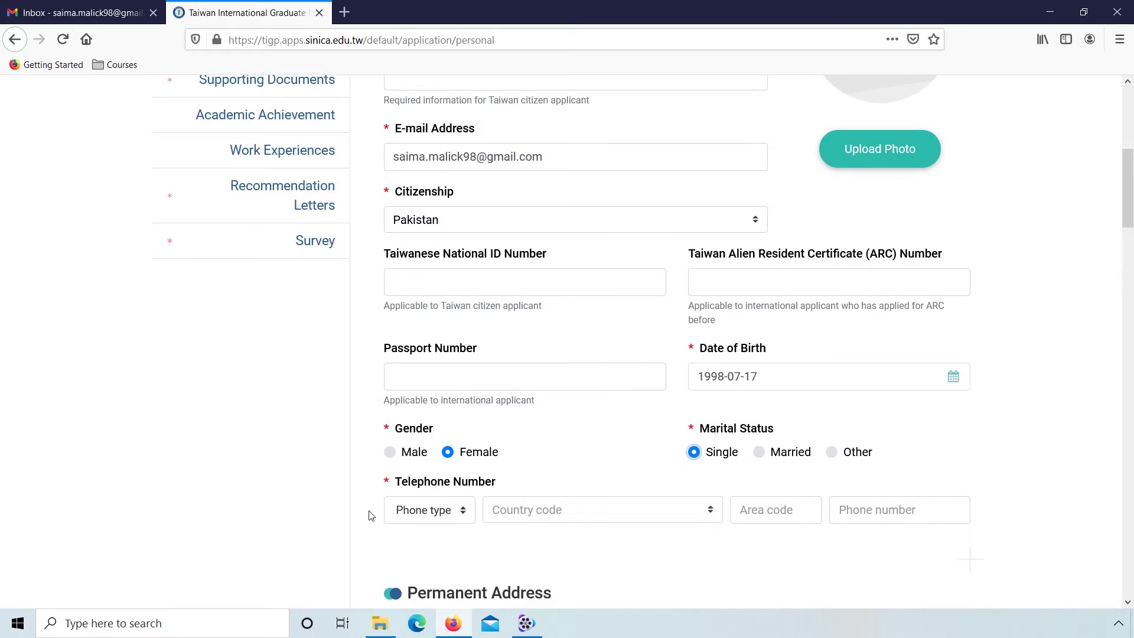
Step: Search 'south' in the country code list and choose South Korea (+82) for the telephone
scroll(371, 516, down, 6)
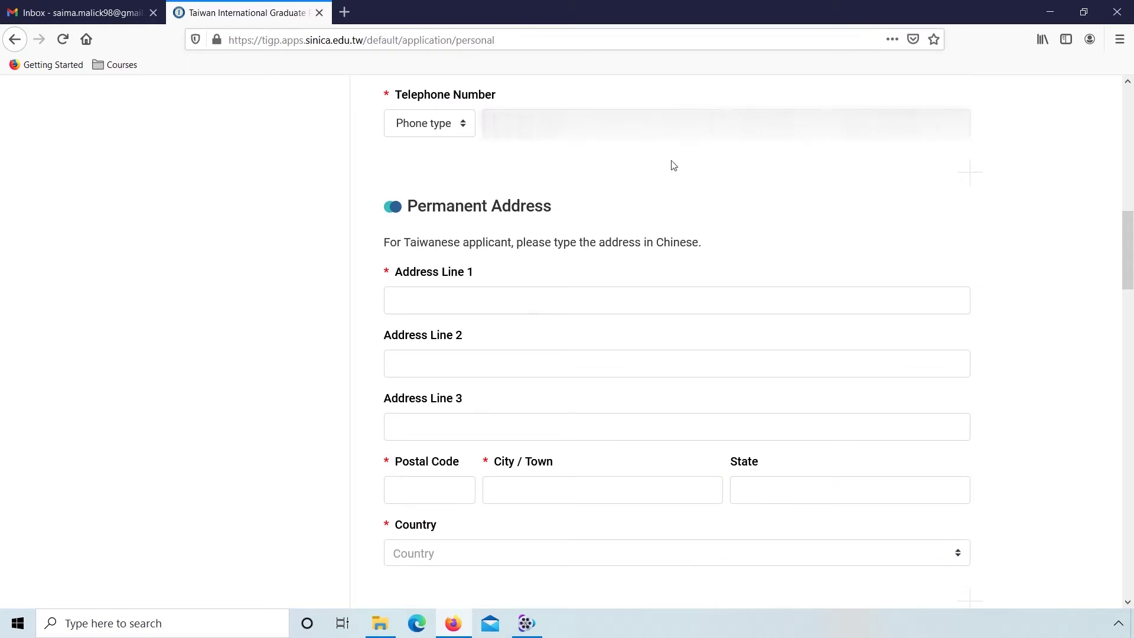
click(678, 118)
text(kr)
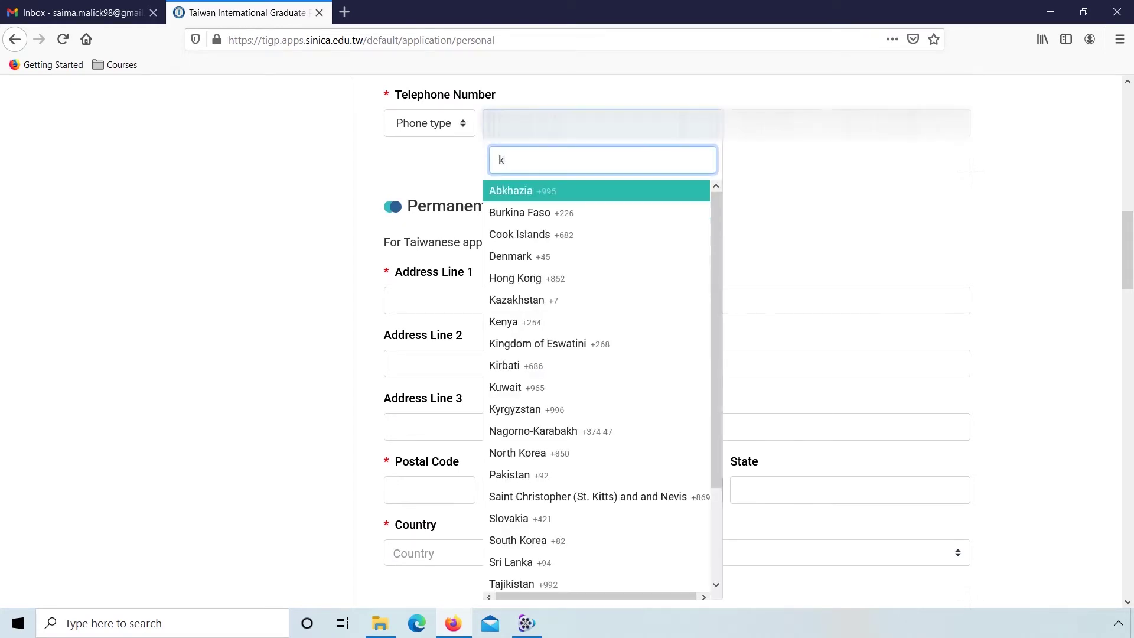
key(BackSpace)
key(BackSpace)
text(south)
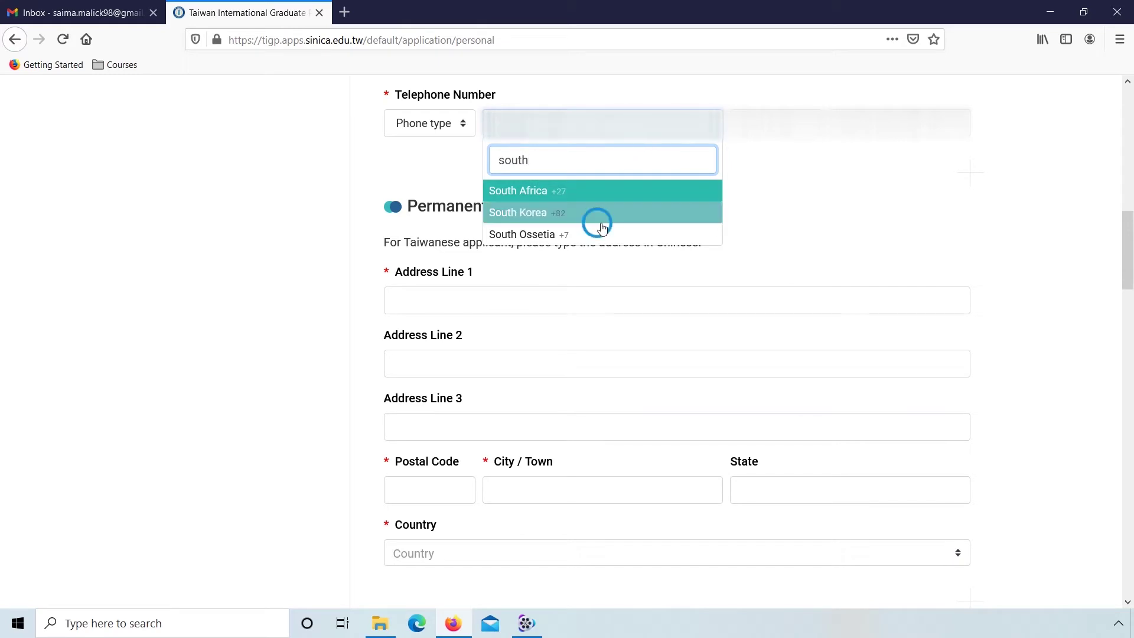
click(597, 215)
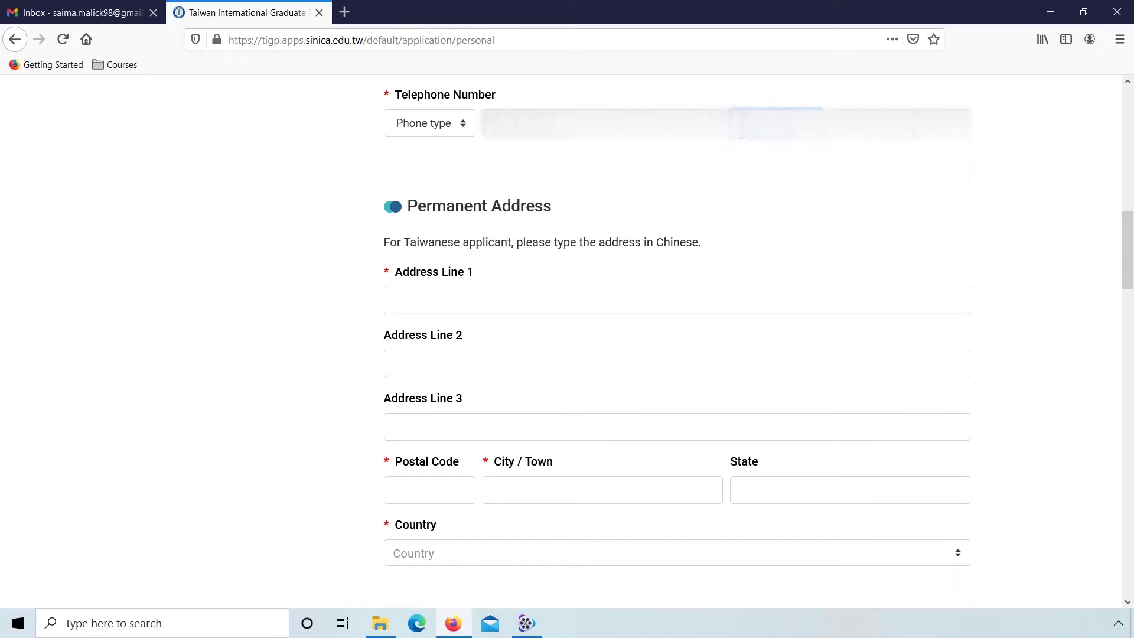
click(900, 123)
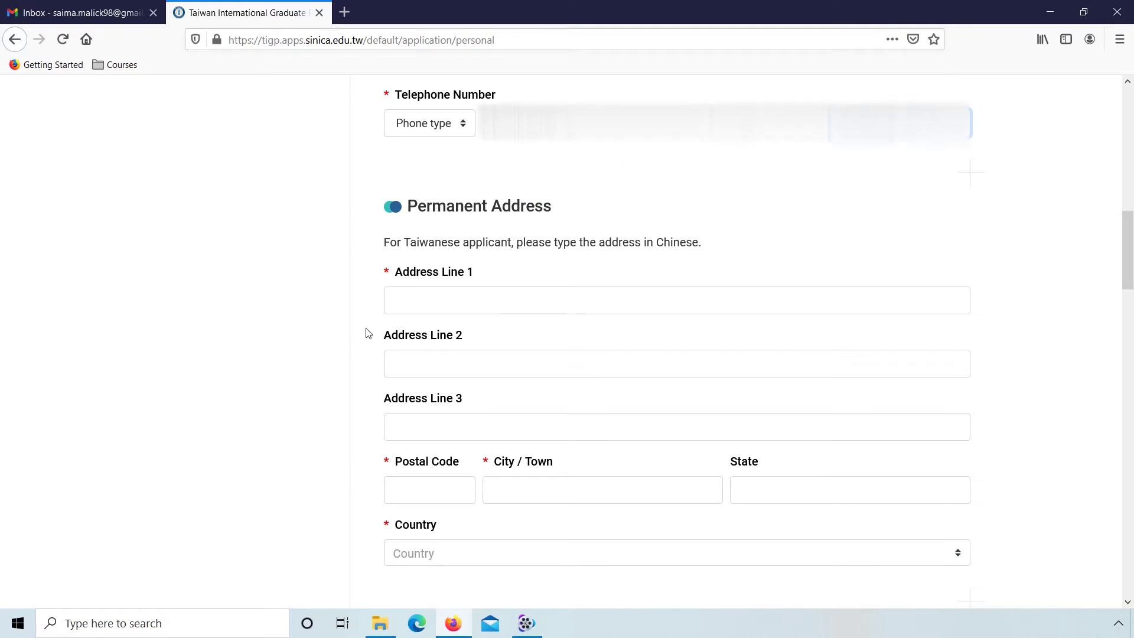
Step: Enter 'Blue Area' as address line 1, postal code 4400 and city 'Islamab'
scroll(366, 331, down, 2)
click(453, 179)
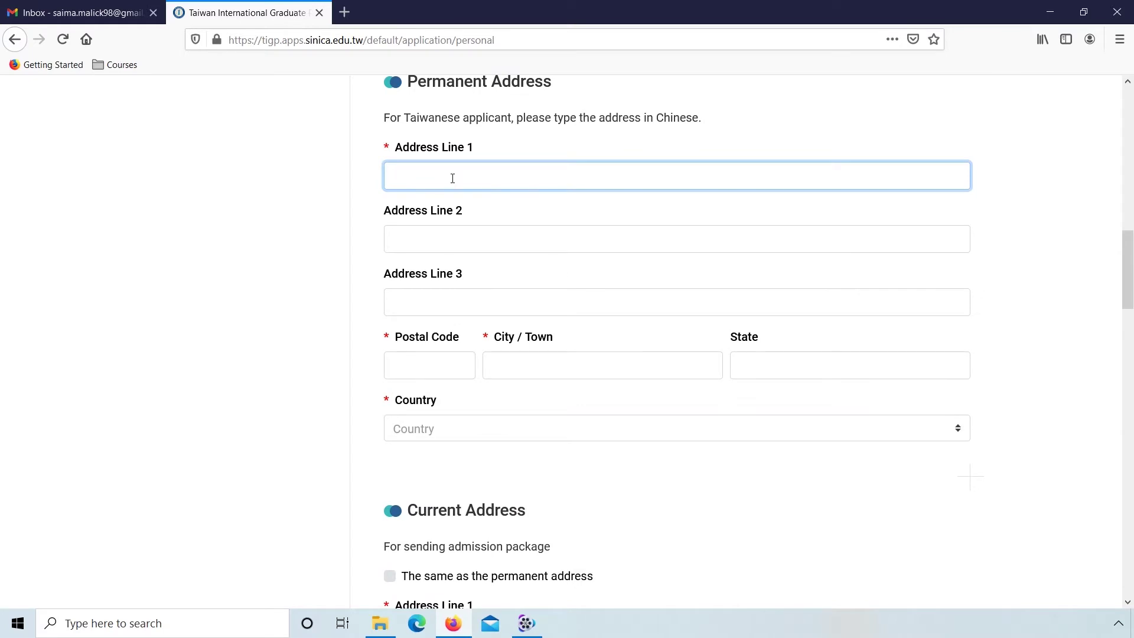
text(Blue Area)
click(426, 355)
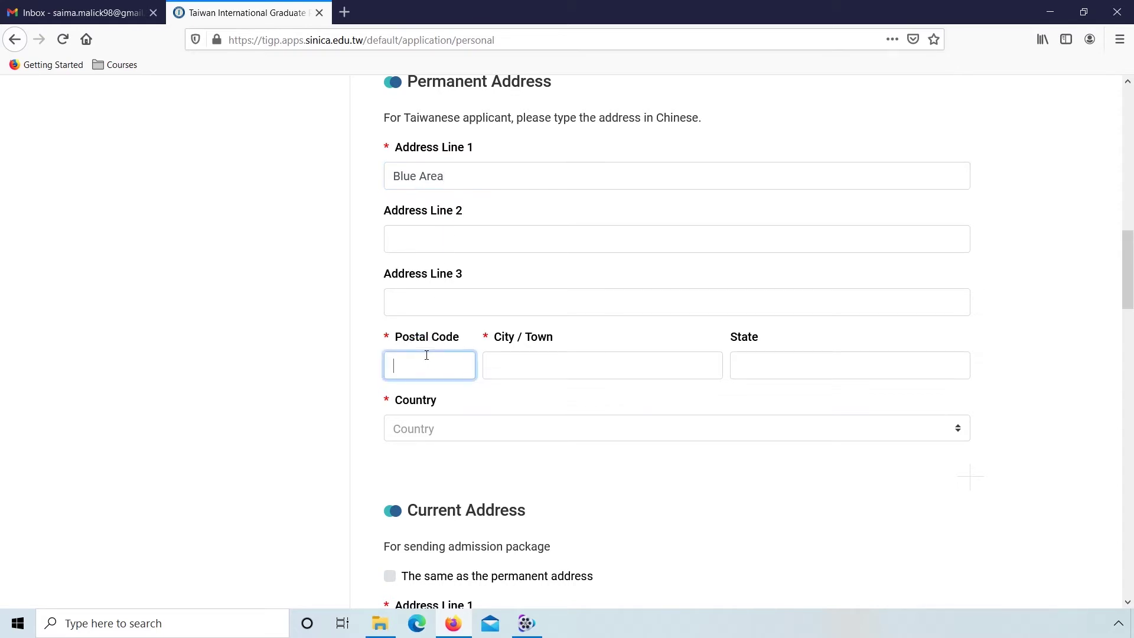
text(44000)
key(Tab)
text(Islamab)
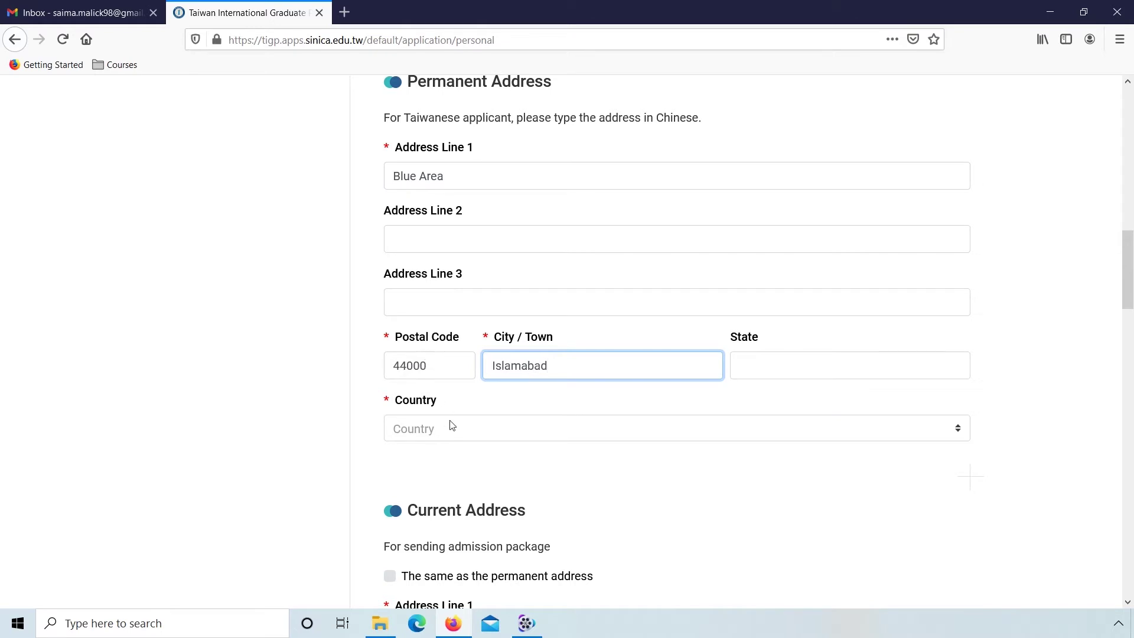
Step: Choose Pakistan as the address country and mark the current address as the same
click(452, 427)
text(pak)
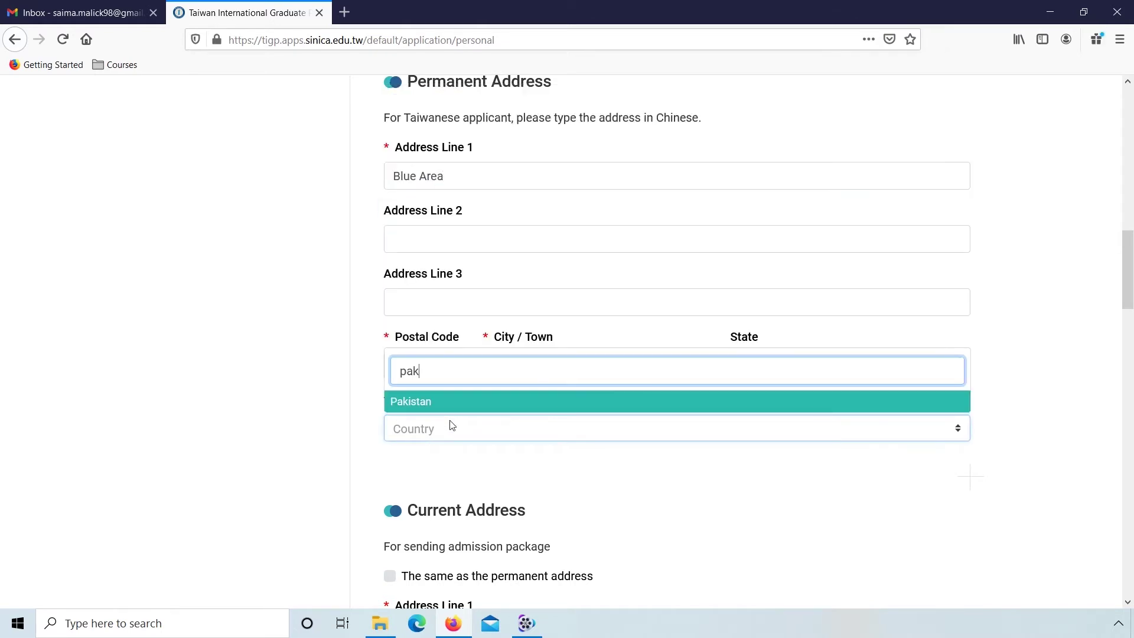
click(435, 397)
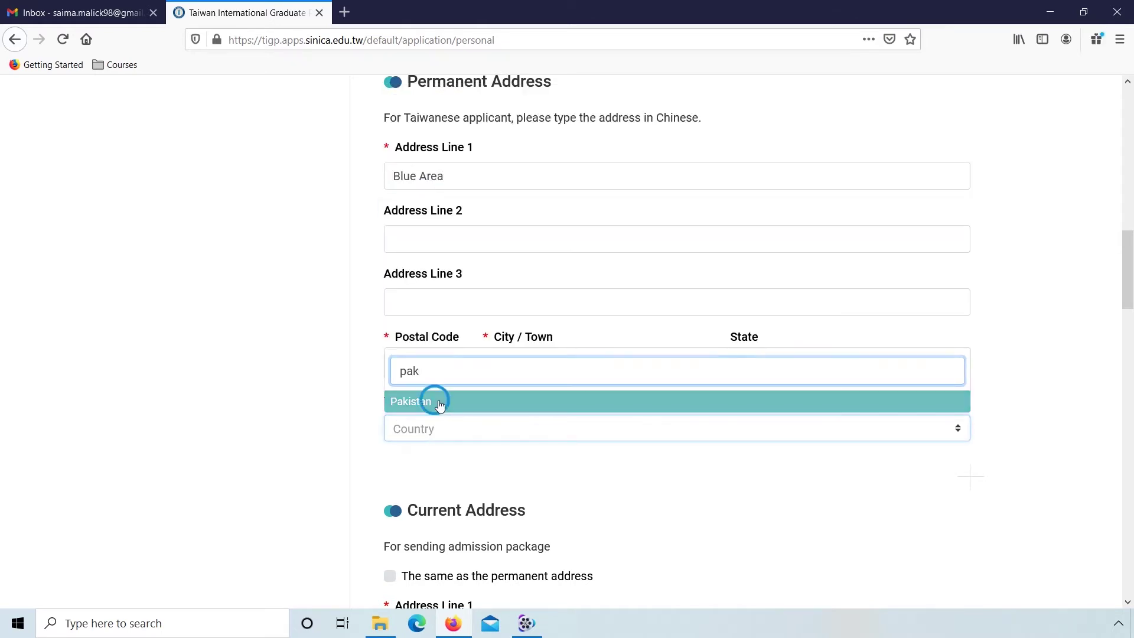
click(341, 483)
scroll(341, 483, down, 5)
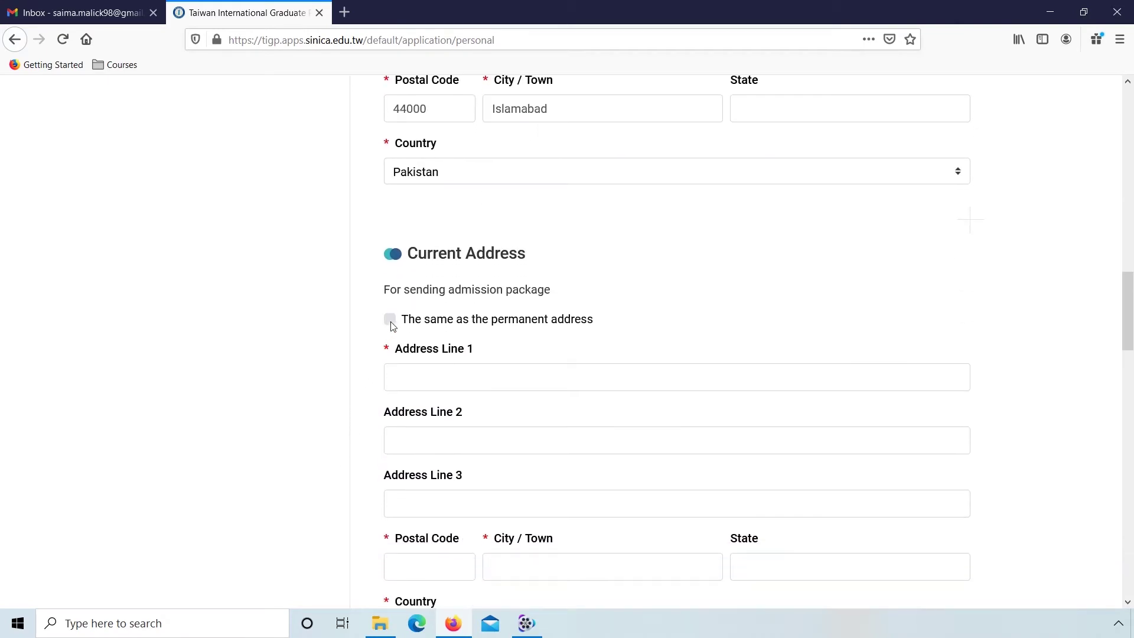
click(391, 320)
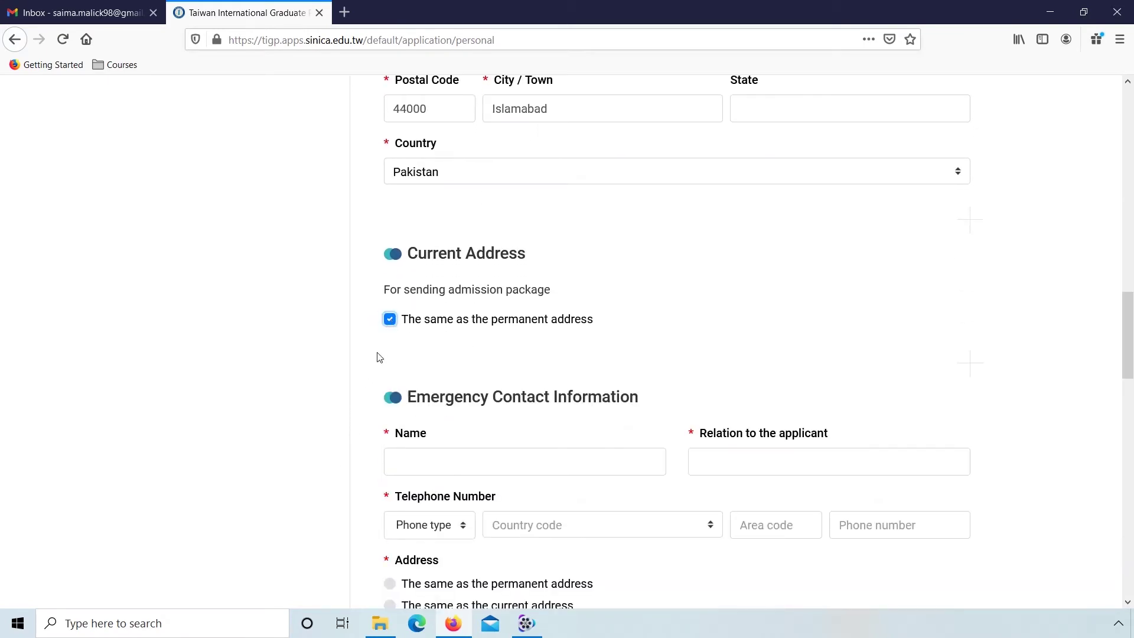
Step: Enter the emergency contact's full name and 'Sister' as their relation to the applicant
scroll(371, 435, down, 5)
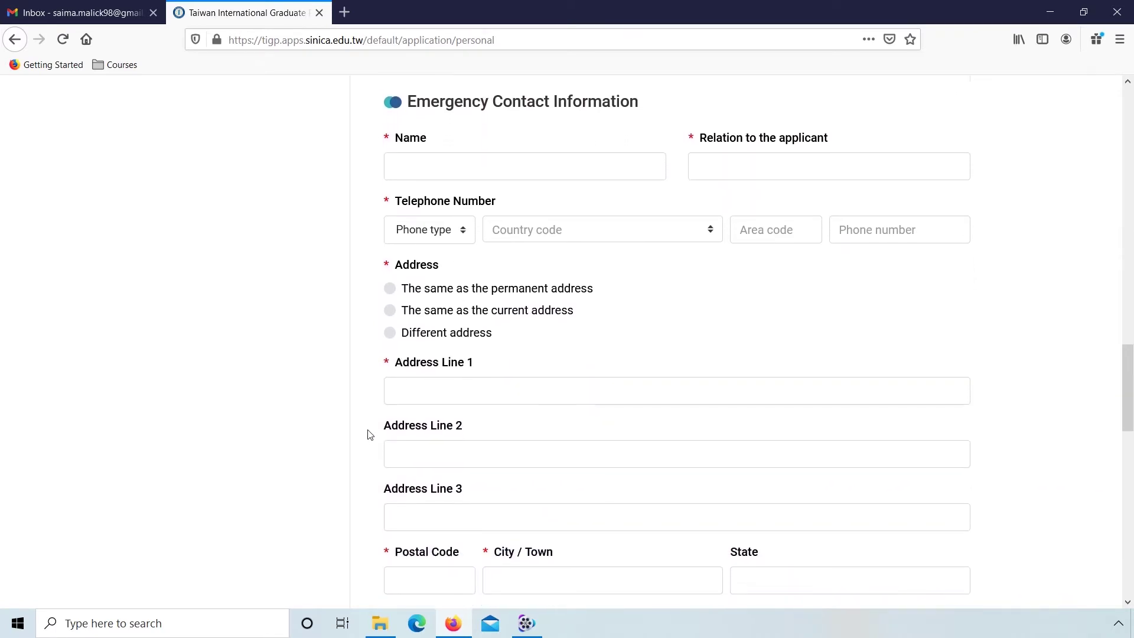
click(455, 163)
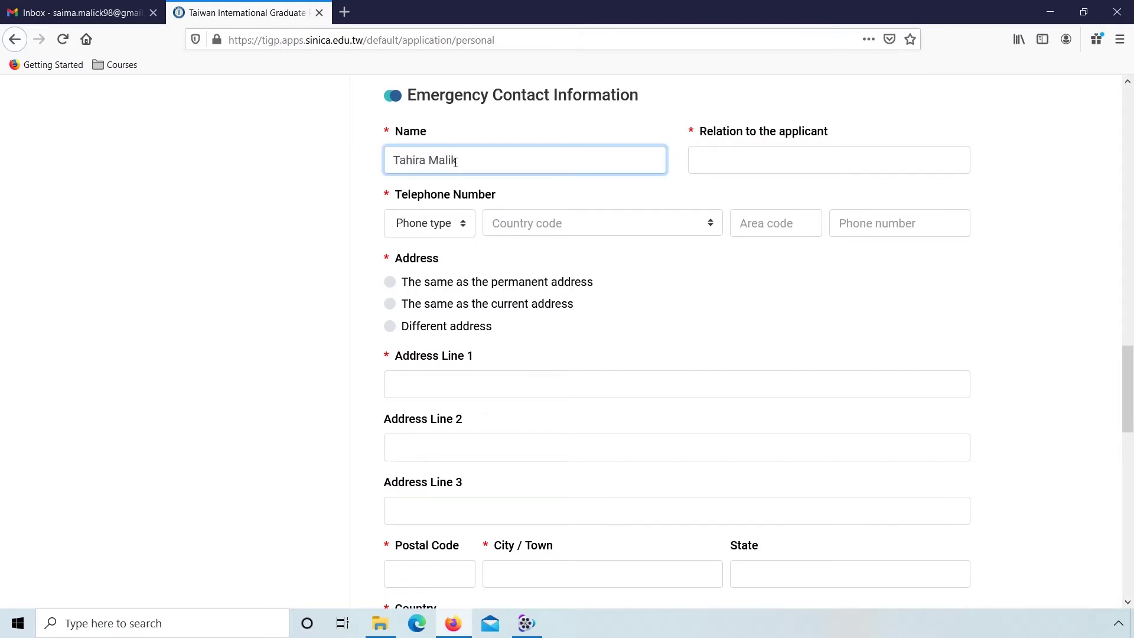
key(Tab)
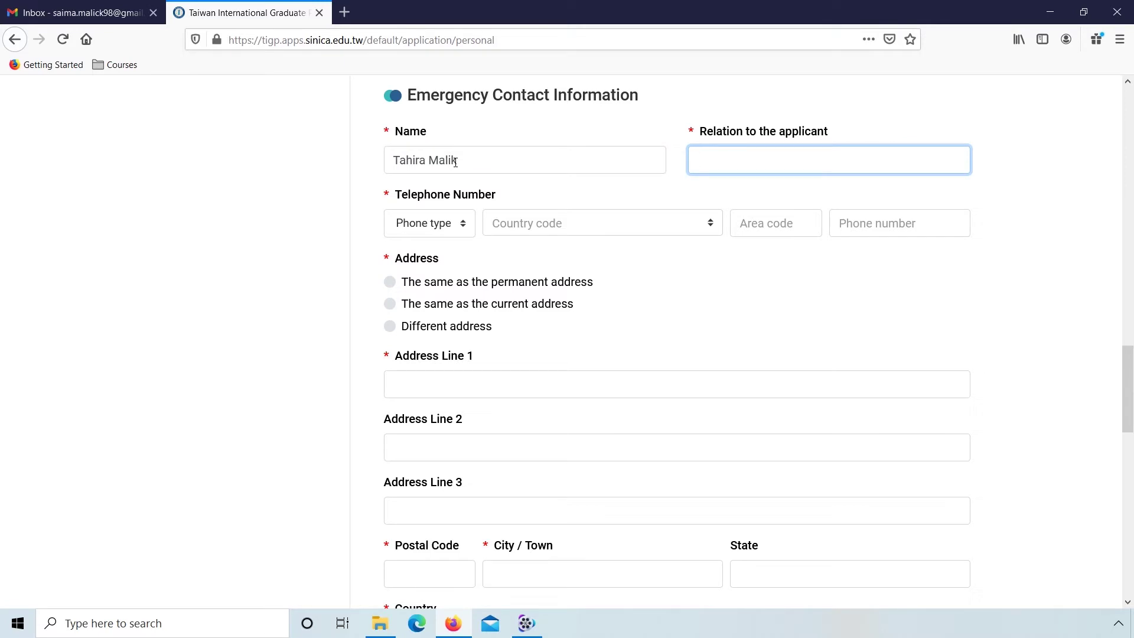
text(Sister)
Step: Reuse the permanent address for the emergency contact, answer No, No, No, Yes, and save
click(390, 282)
scroll(363, 414, down, 3)
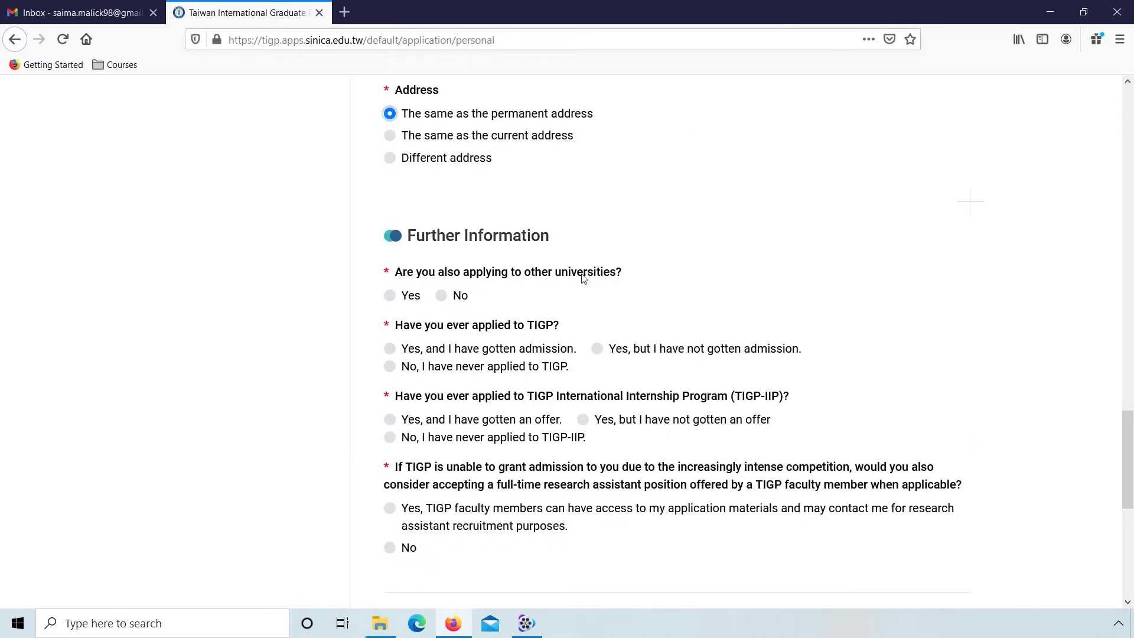
click(442, 297)
click(390, 368)
click(393, 439)
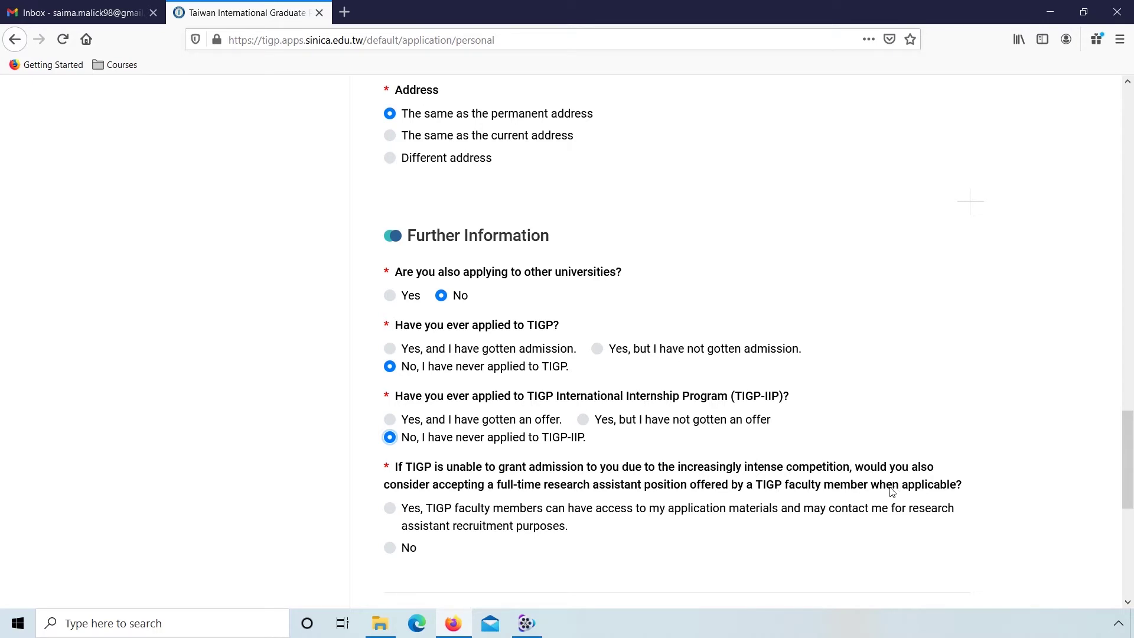
click(391, 510)
scroll(367, 544, down, 3)
click(626, 523)
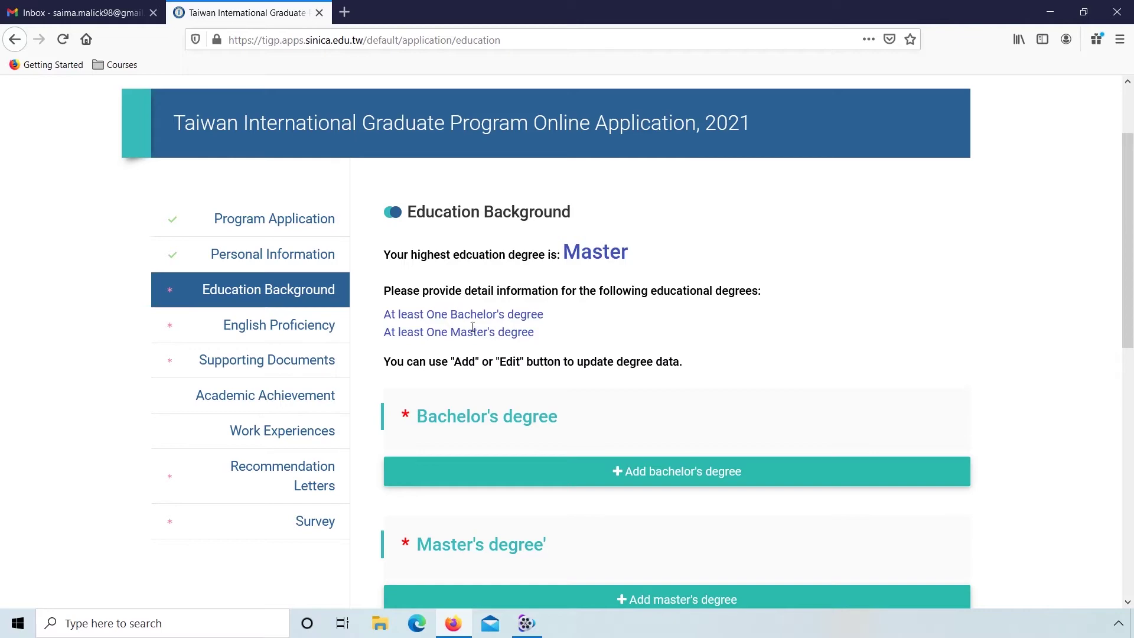
Step: Add a bachelor's degree from National University of Science and Technology, located in Pakistan
click(589, 468)
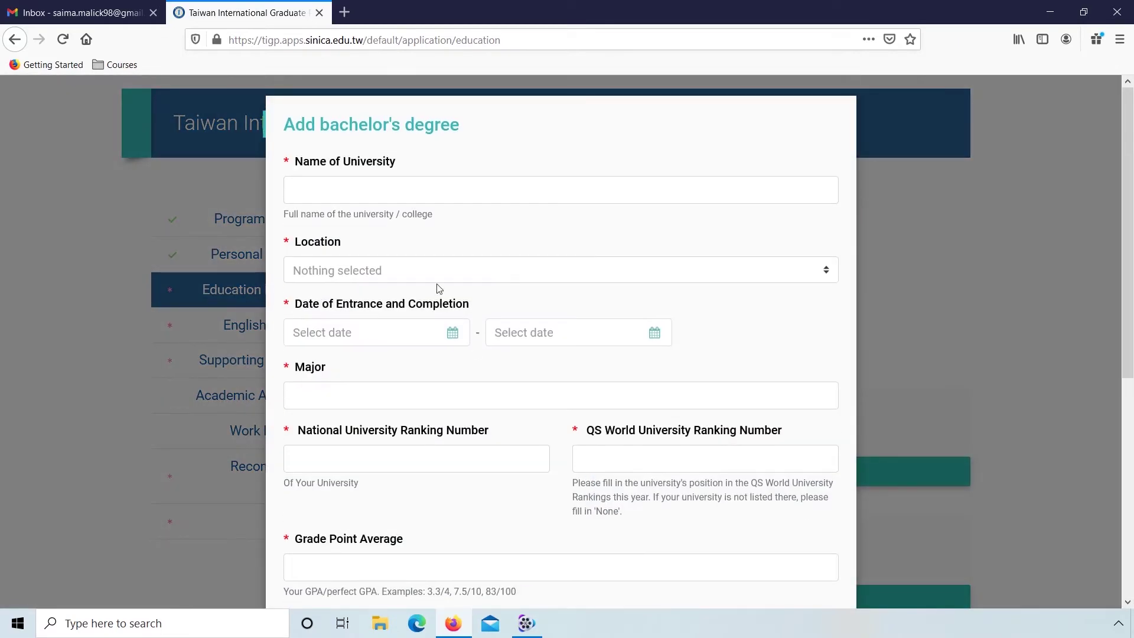
click(407, 196)
text(National University of Science and Technology)
key(Tab)
text(Pak)
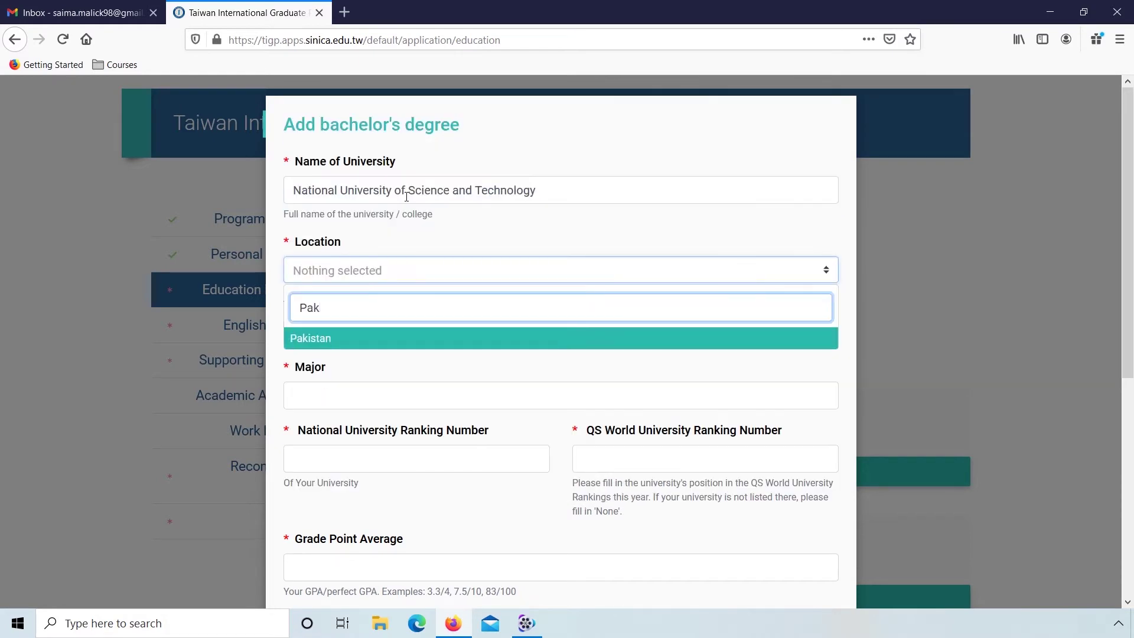
click(361, 339)
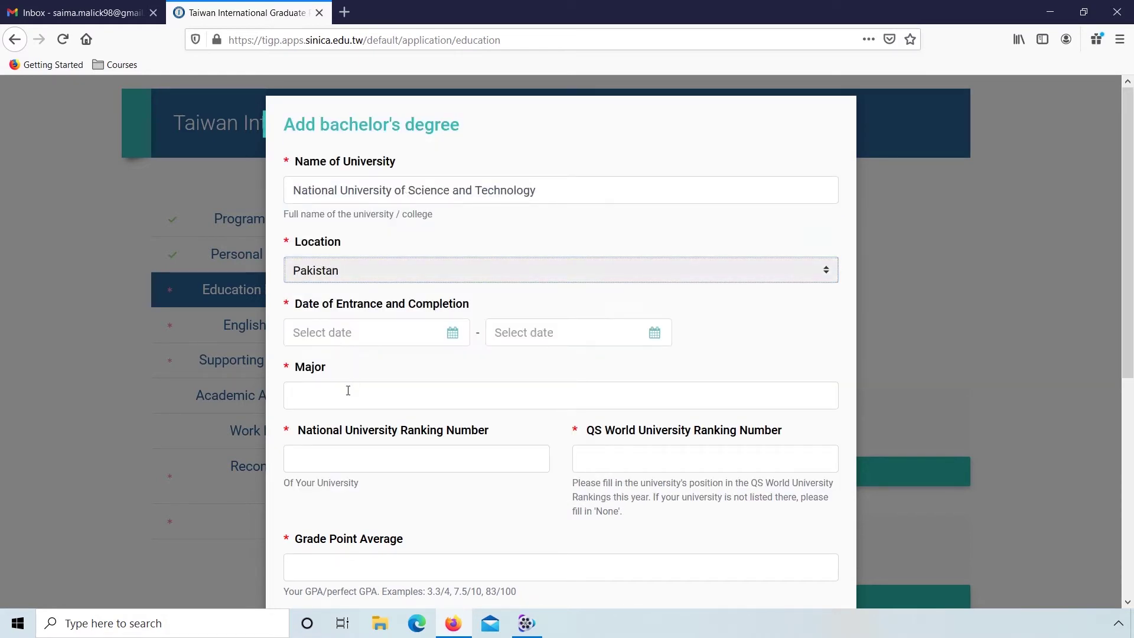
Step: Set the bachelor's entrance date to 2014-08-01 and completion date to 2018-06-14
click(453, 332)
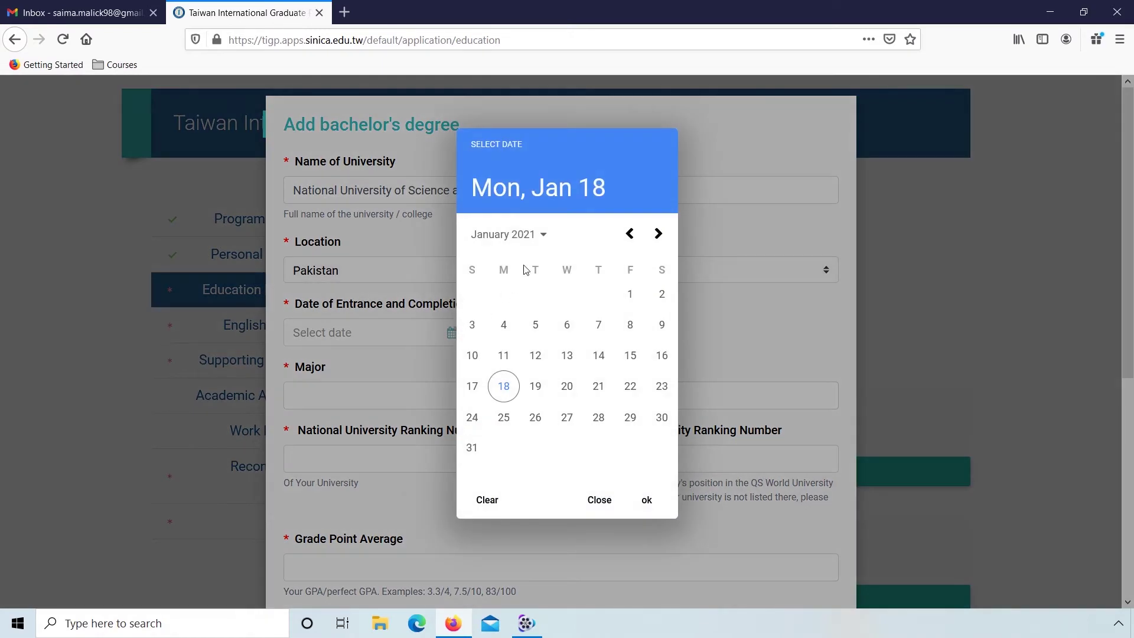
click(516, 243)
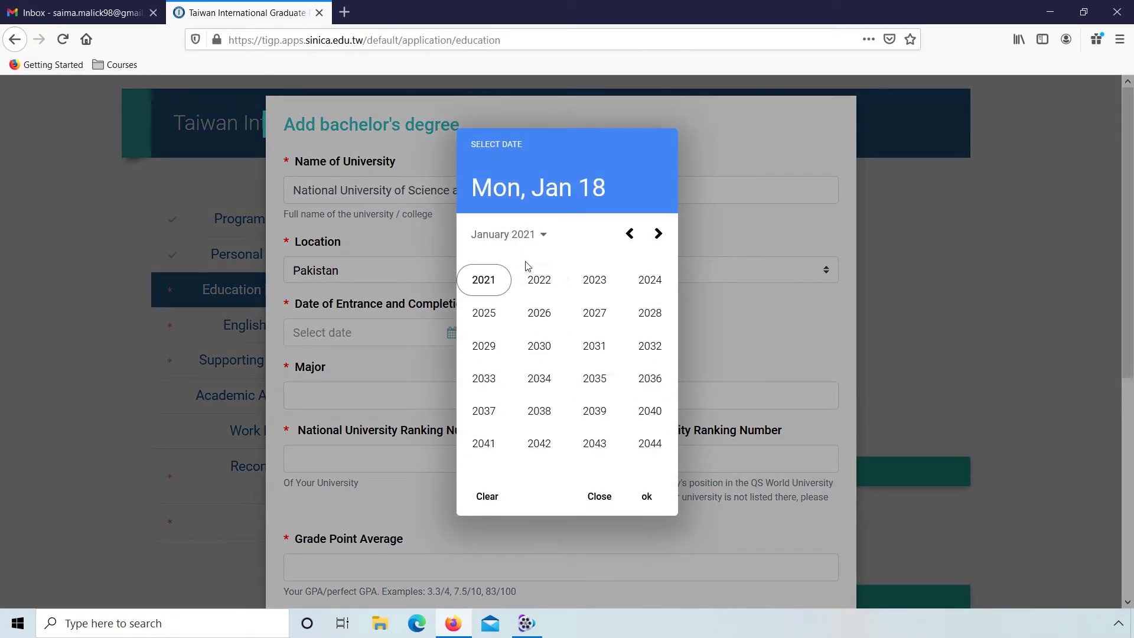
click(630, 234)
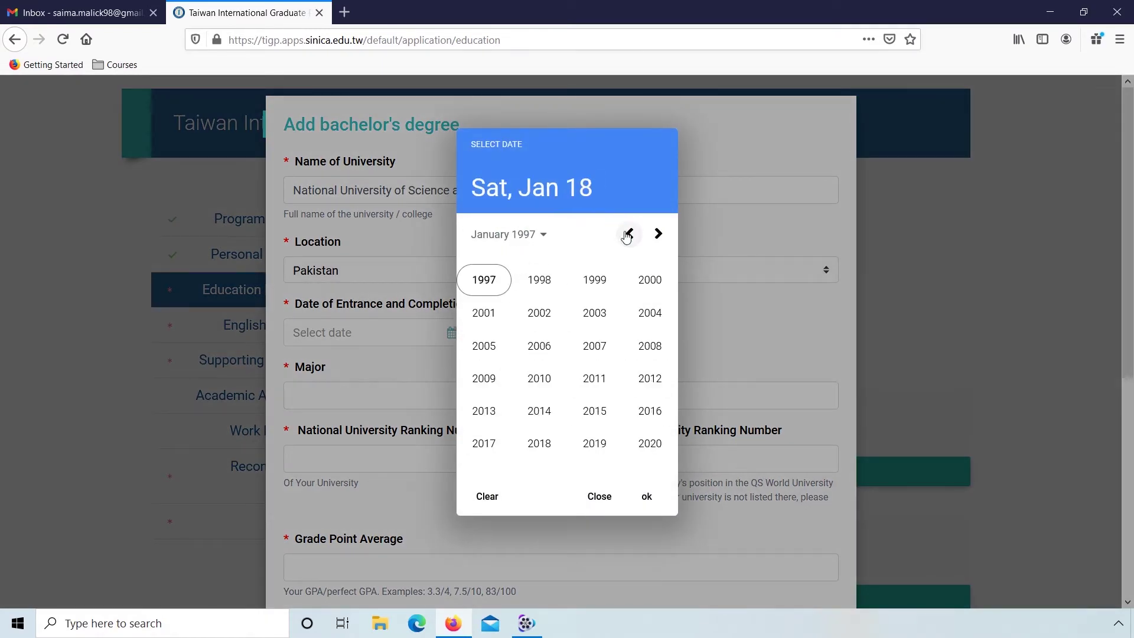
click(538, 410)
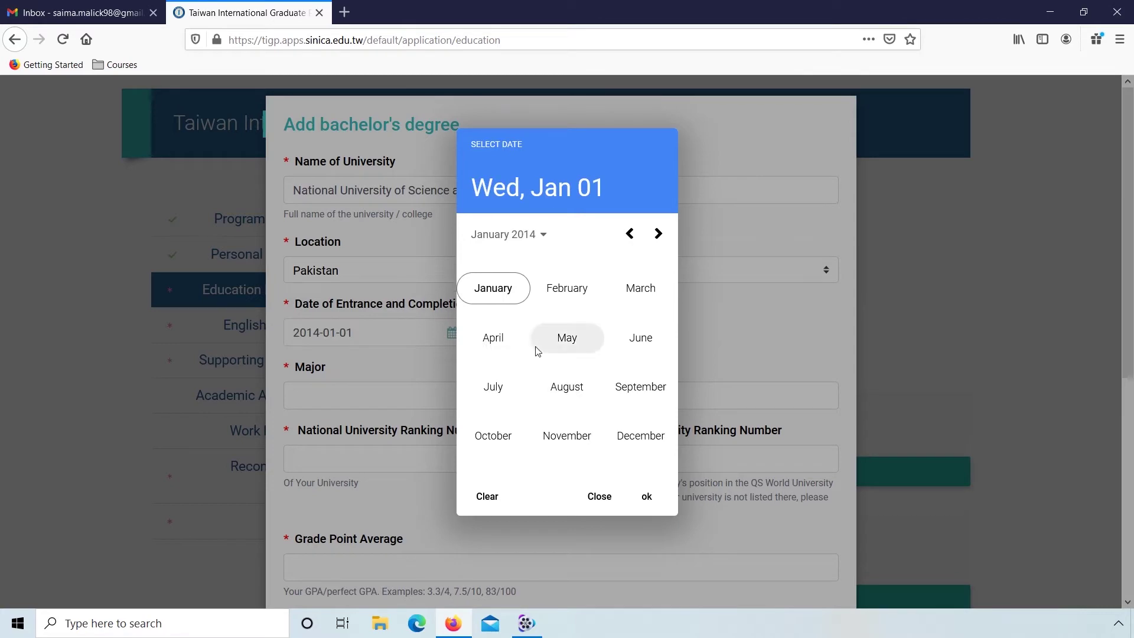
click(567, 401)
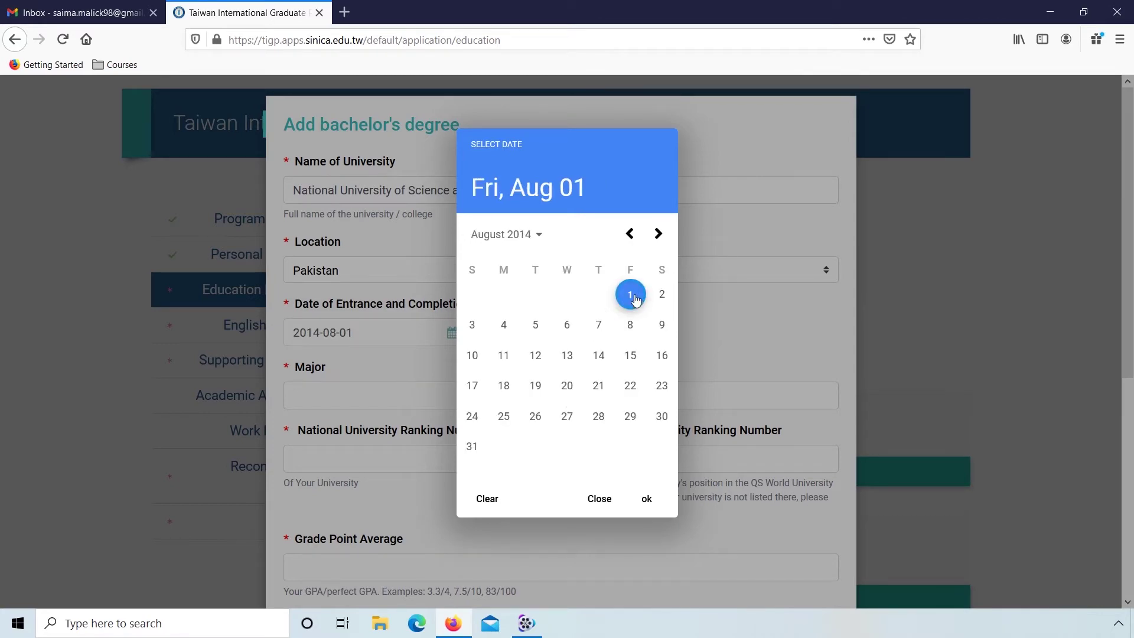
click(631, 294)
click(655, 335)
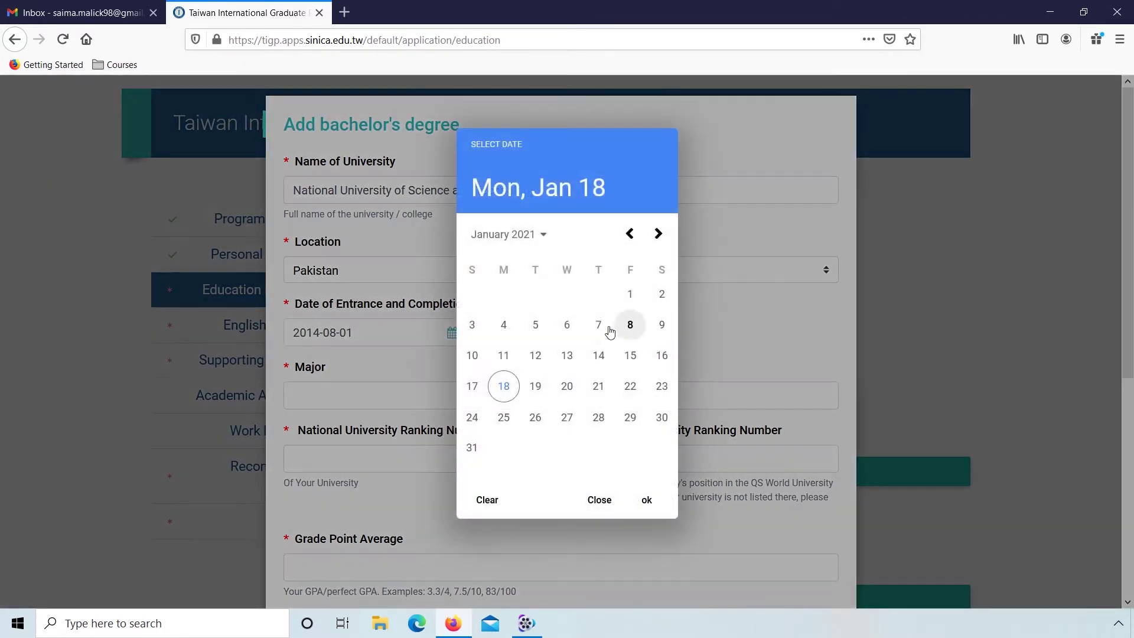
click(520, 249)
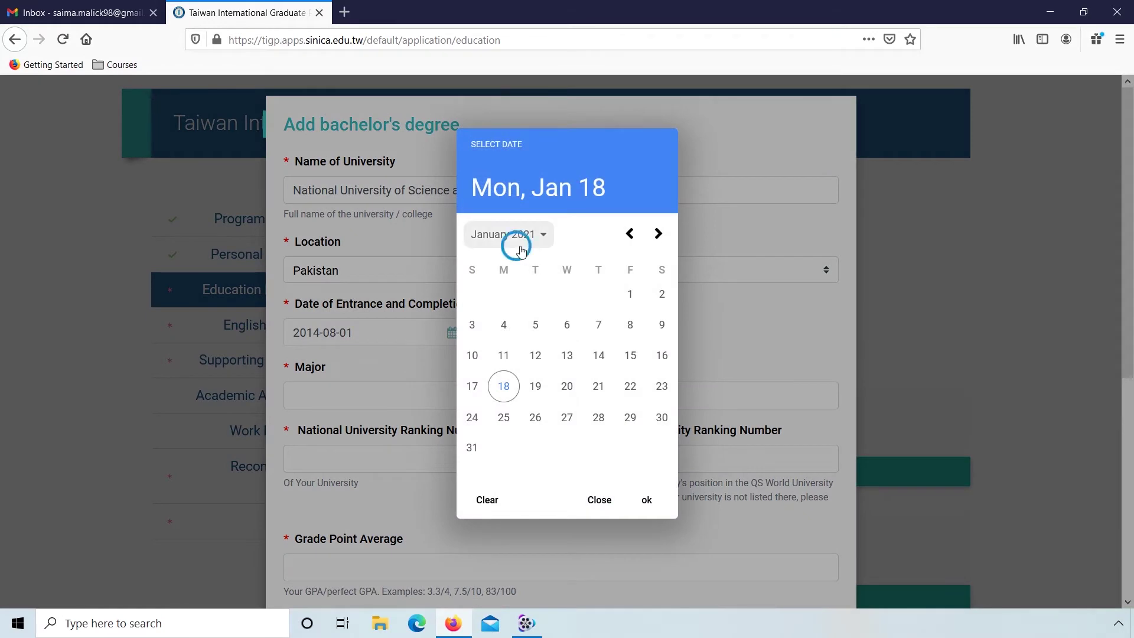
click(630, 234)
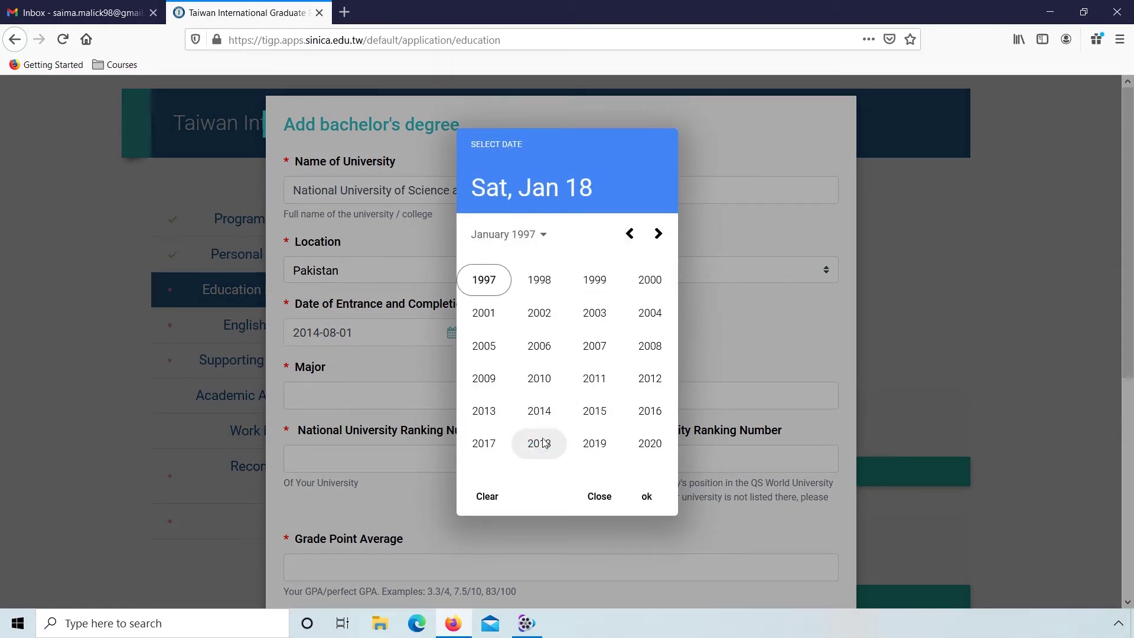
click(539, 442)
click(634, 338)
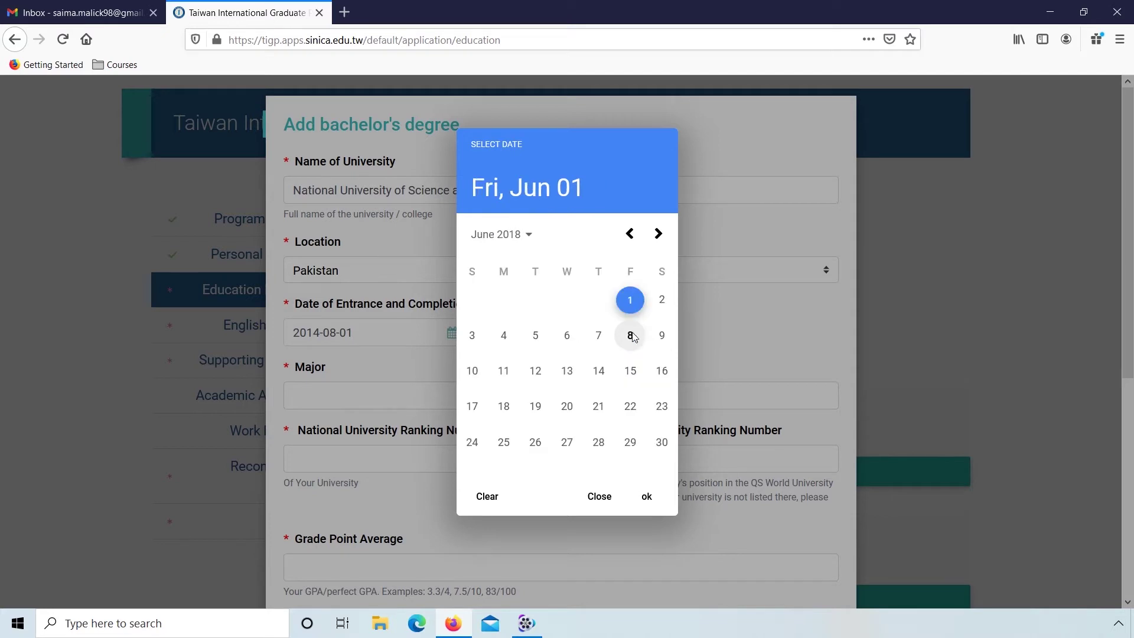
click(598, 371)
Step: Enter major Computer Science, national ranking 2, QS ranking 355 and GPA 3.8/4
click(440, 395)
text(Compute)
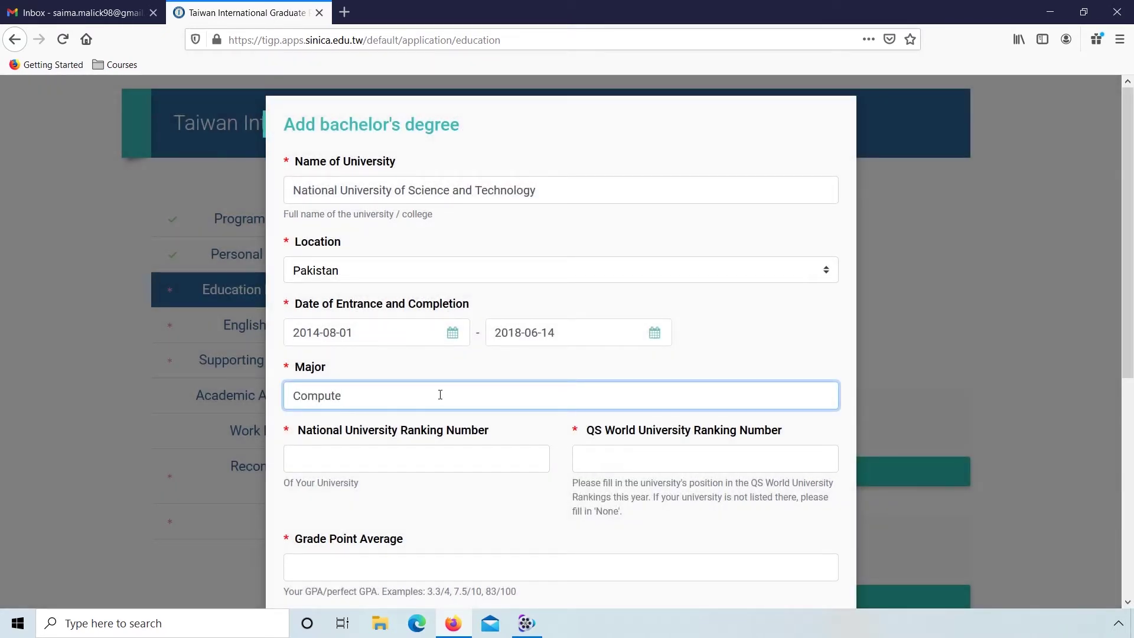
text(r Science)
key(Tab)
text(2)
key(Tab)
text(355)
scroll(440, 394, down, 6)
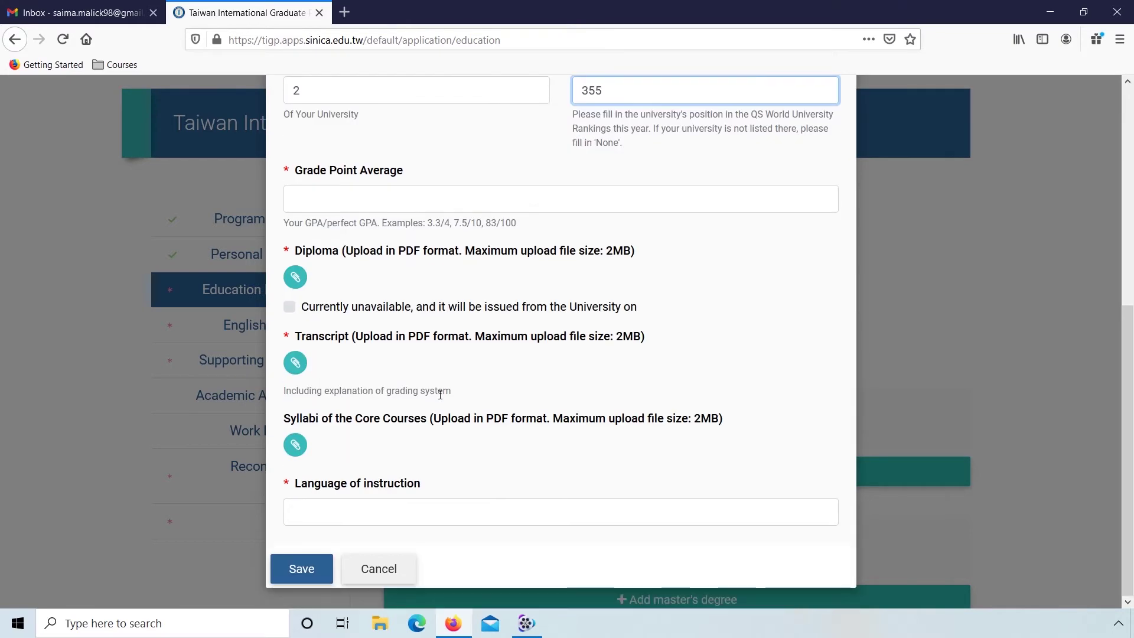
click(335, 200)
text(3.8/4)
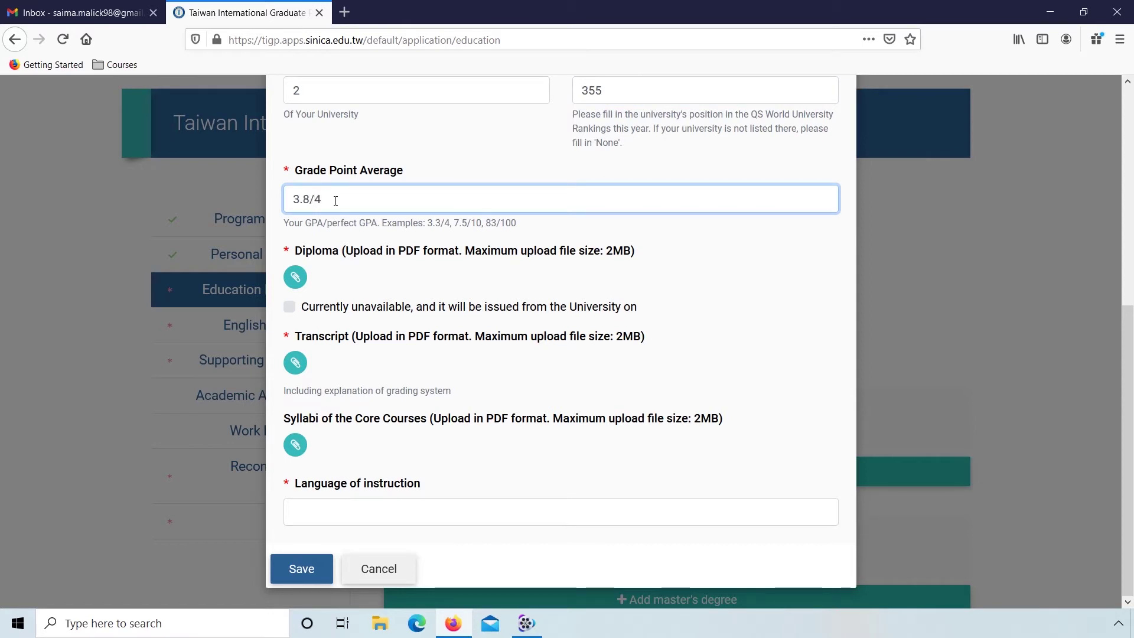
Step: Attach BS-Degree.pdf, BS-Transcript.pdf and BS-Syllabi.pdf as the diploma, transcript and syllabi
click(297, 277)
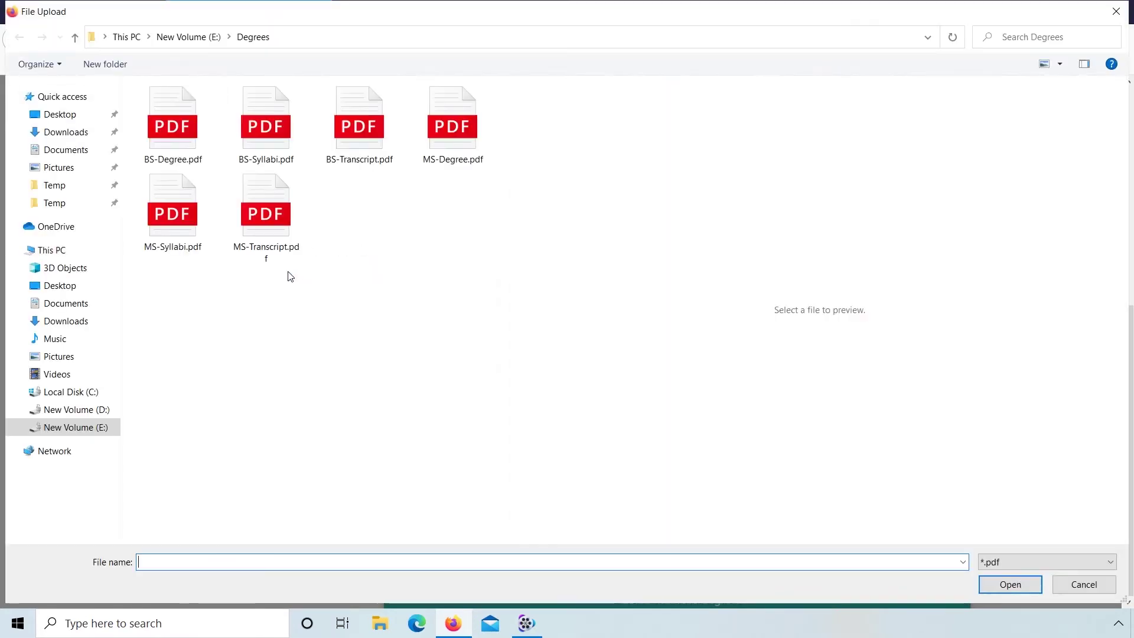
click(186, 158)
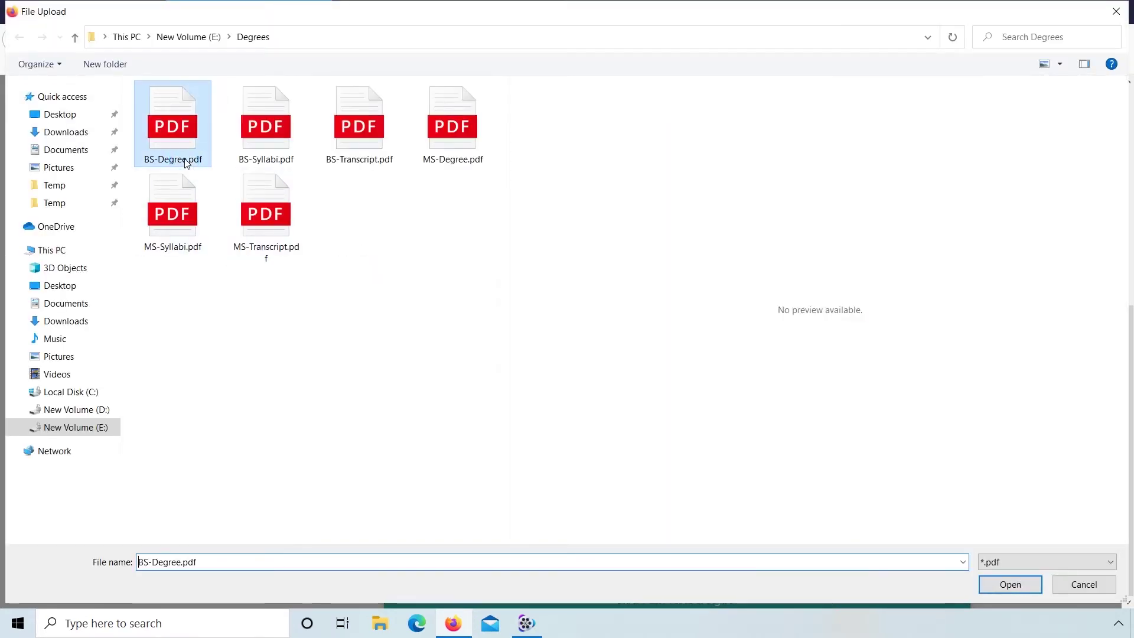
click(1010, 585)
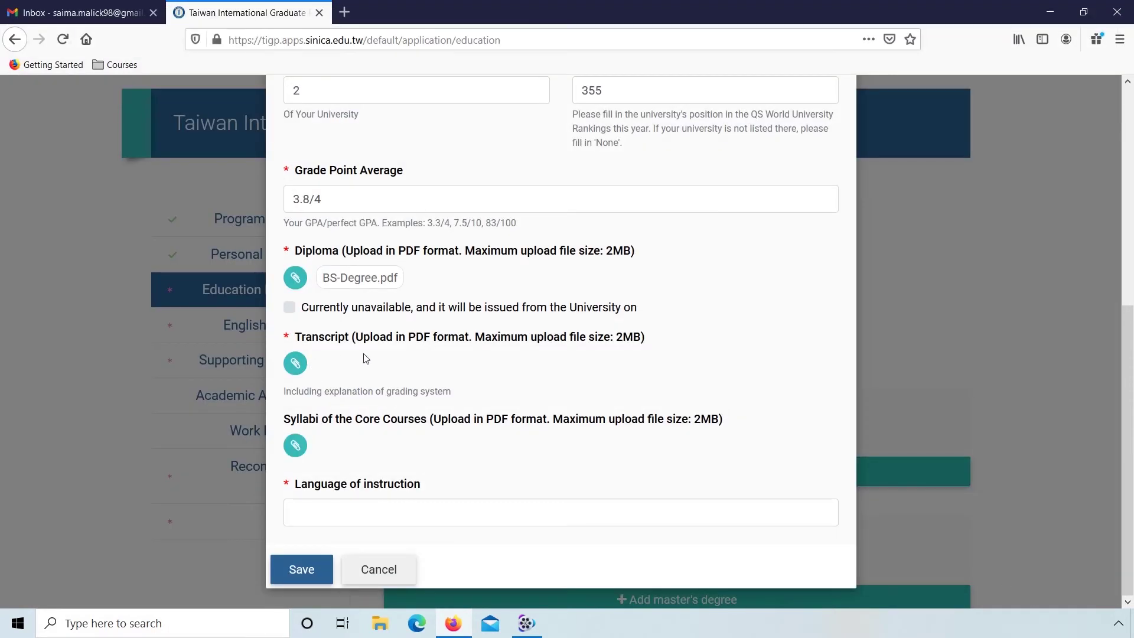
click(295, 362)
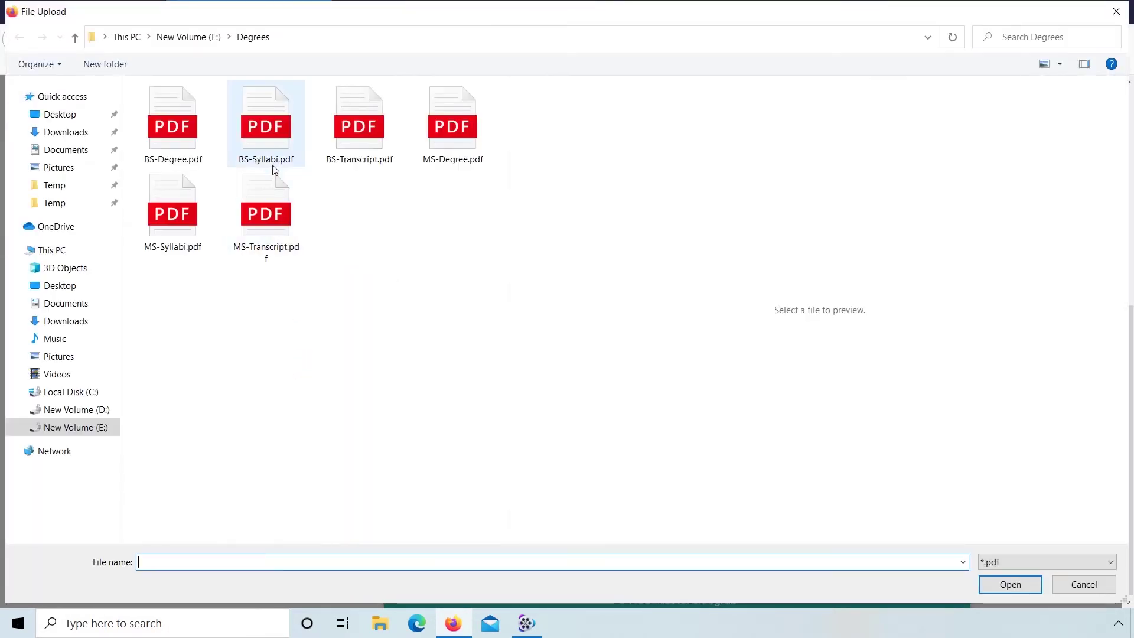
click(347, 158)
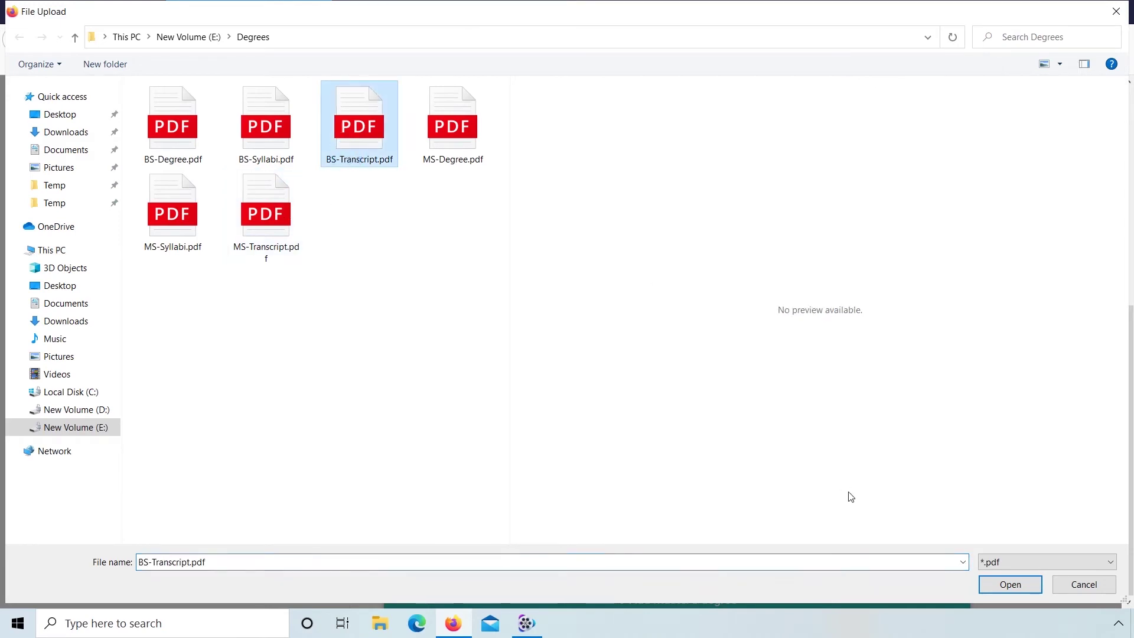
click(1011, 584)
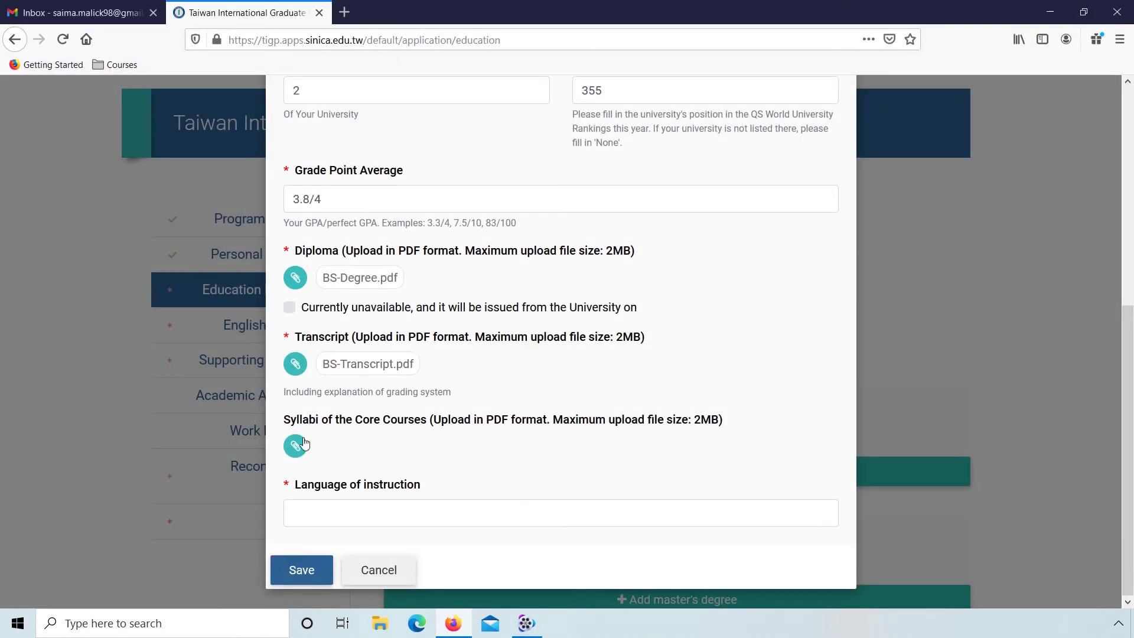
click(297, 449)
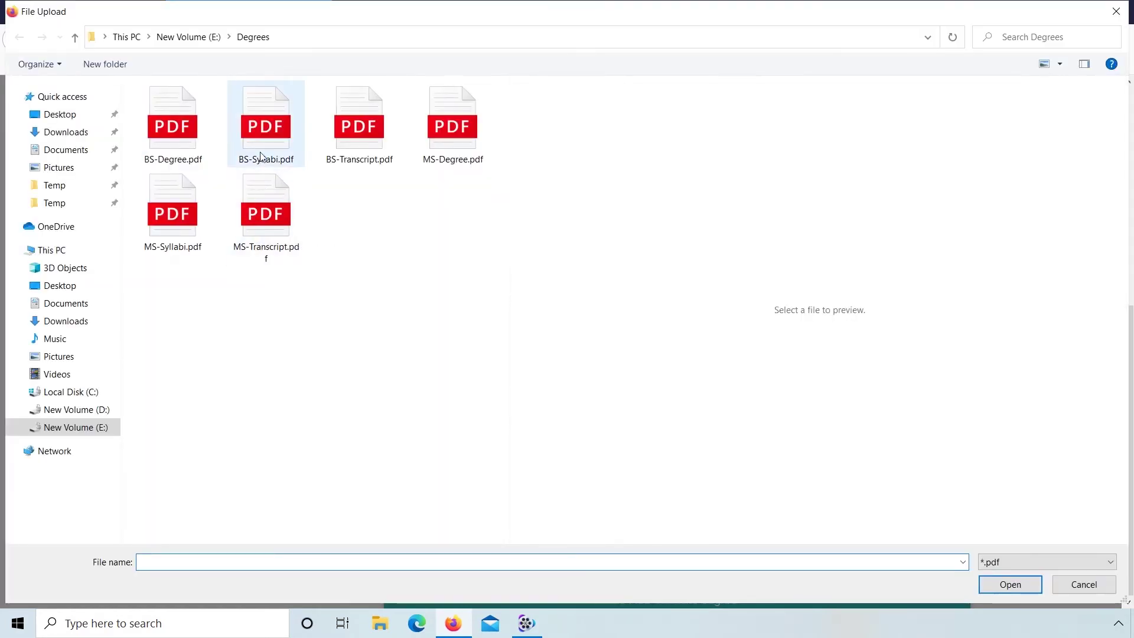
click(262, 154)
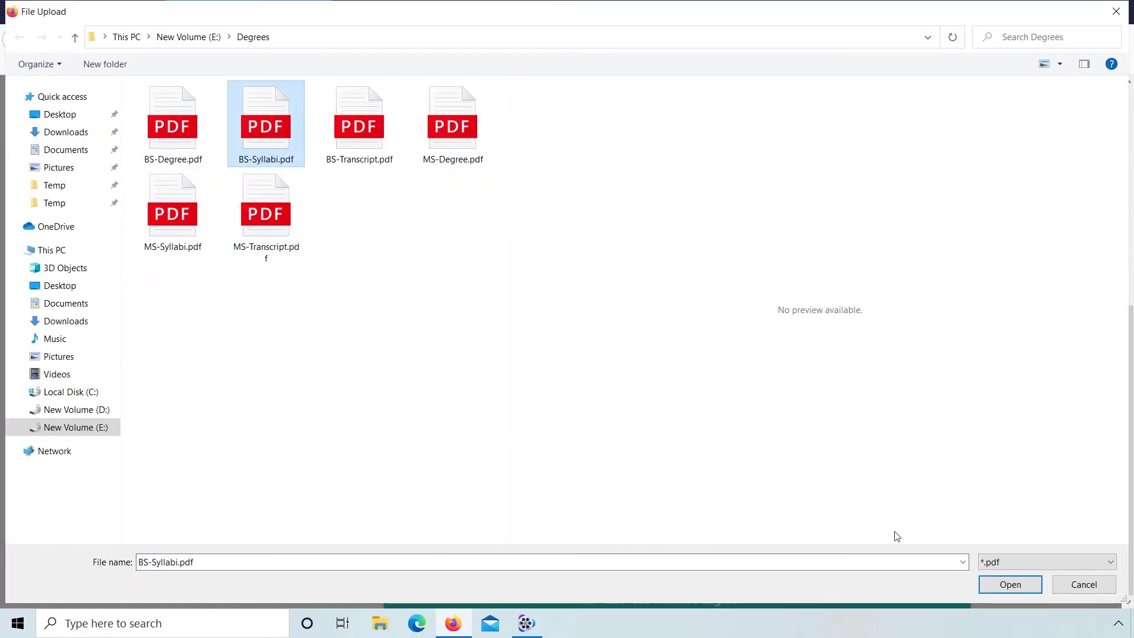
click(989, 579)
Step: Set the language of instruction to English and save the bachelor's degree entry
click(458, 524)
text(English)
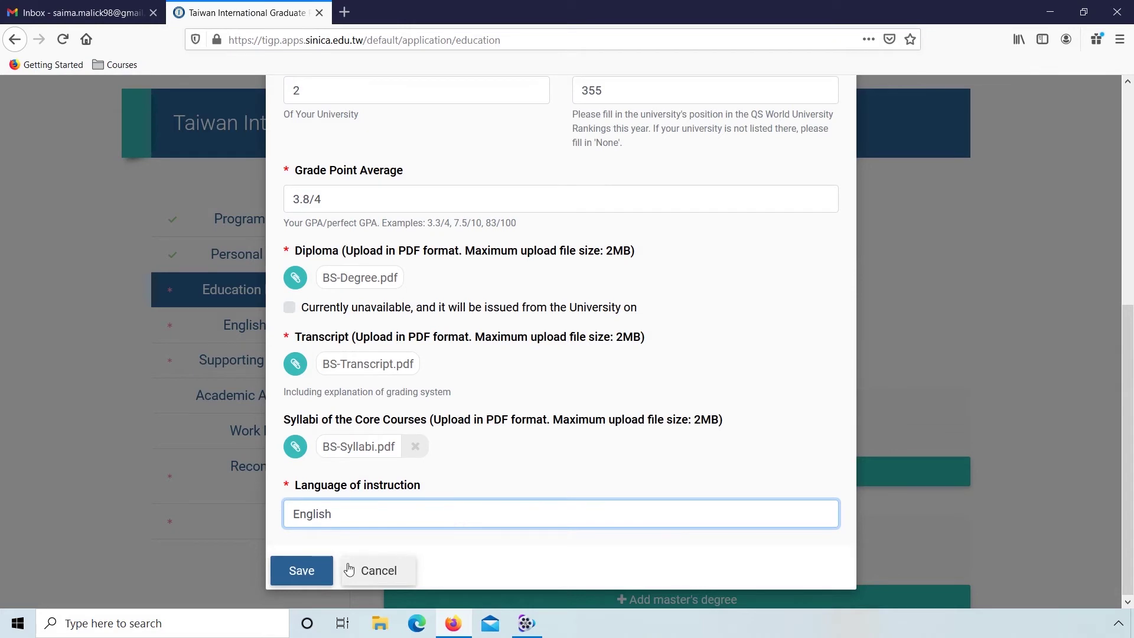
click(301, 570)
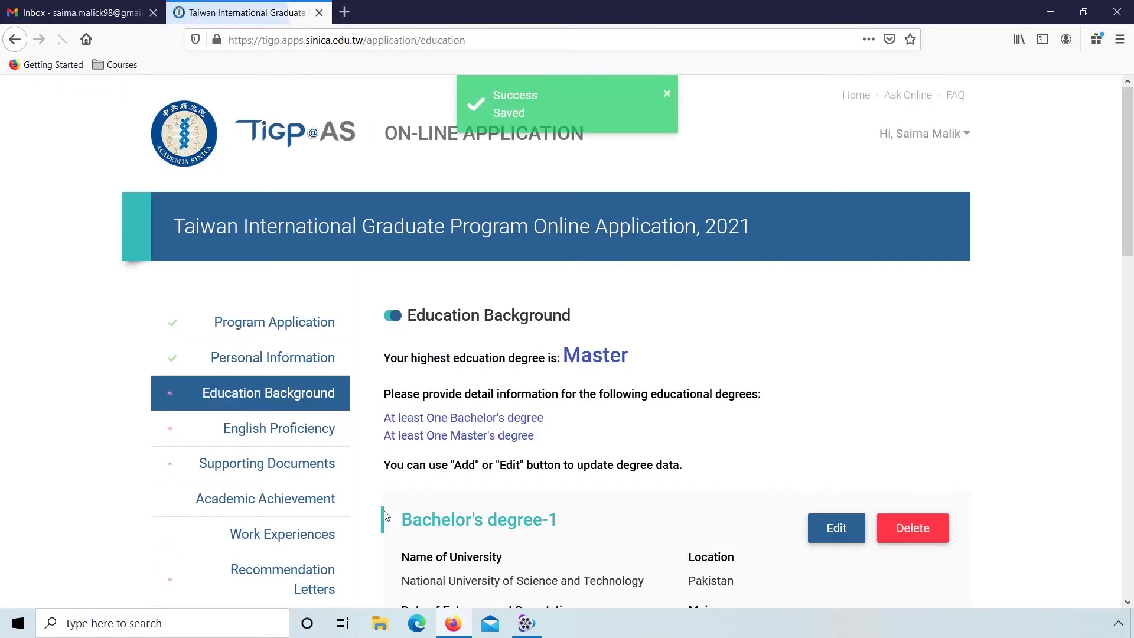
Step: Add a master's degree entry with university National University of Science and Technology, location Pakistan
scroll(386, 516, down, 6)
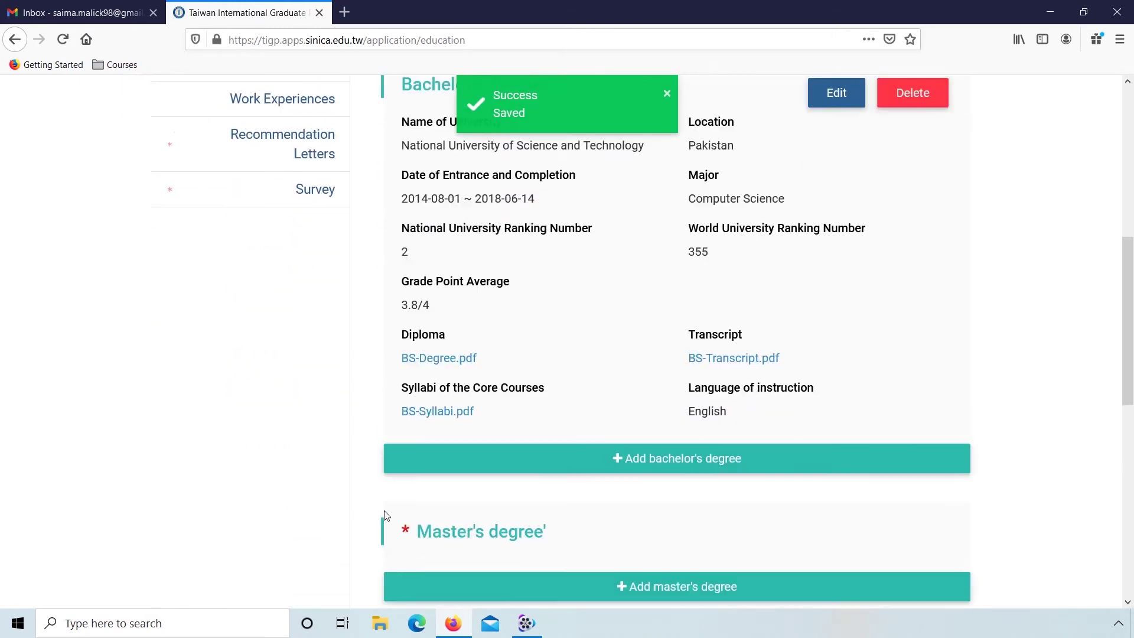
scroll(384, 511, down, 1)
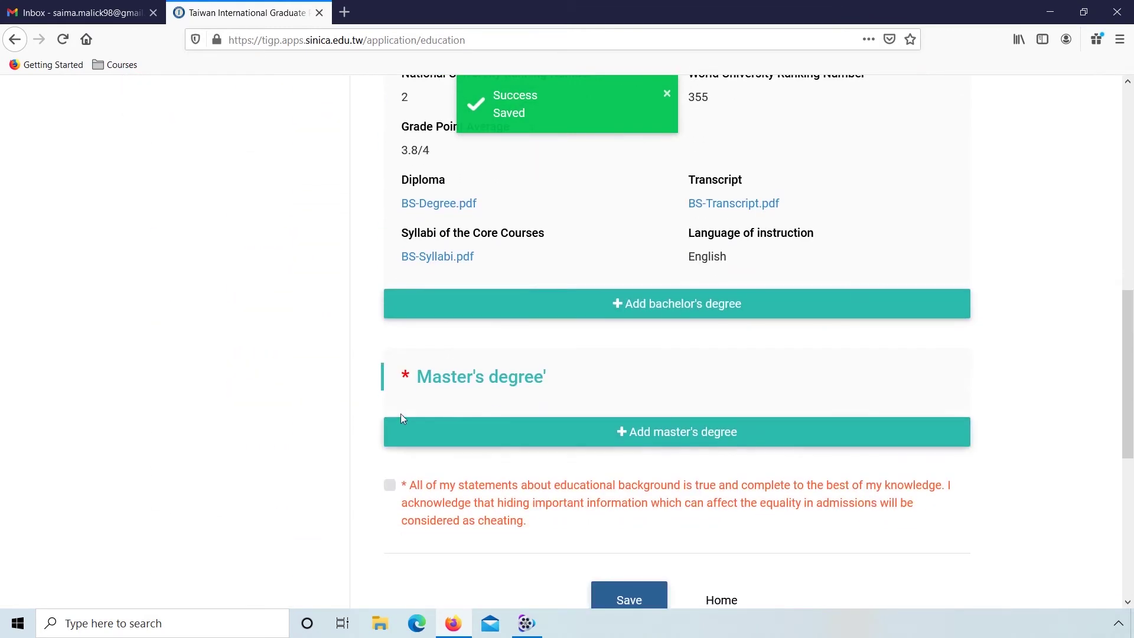
click(617, 435)
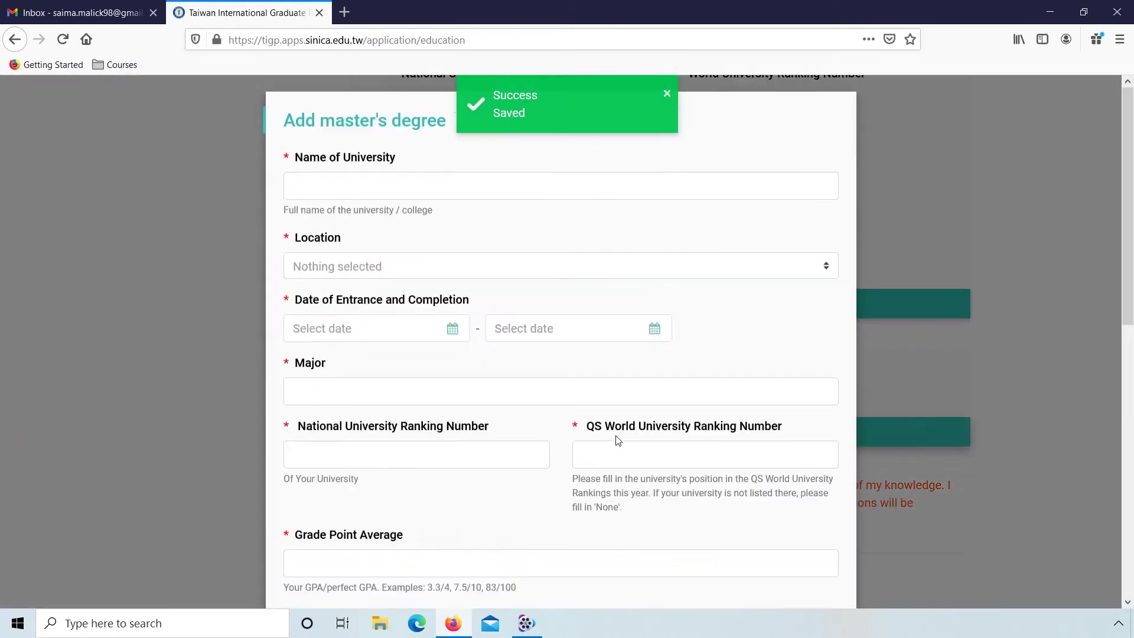
click(353, 184)
text(National University of S)
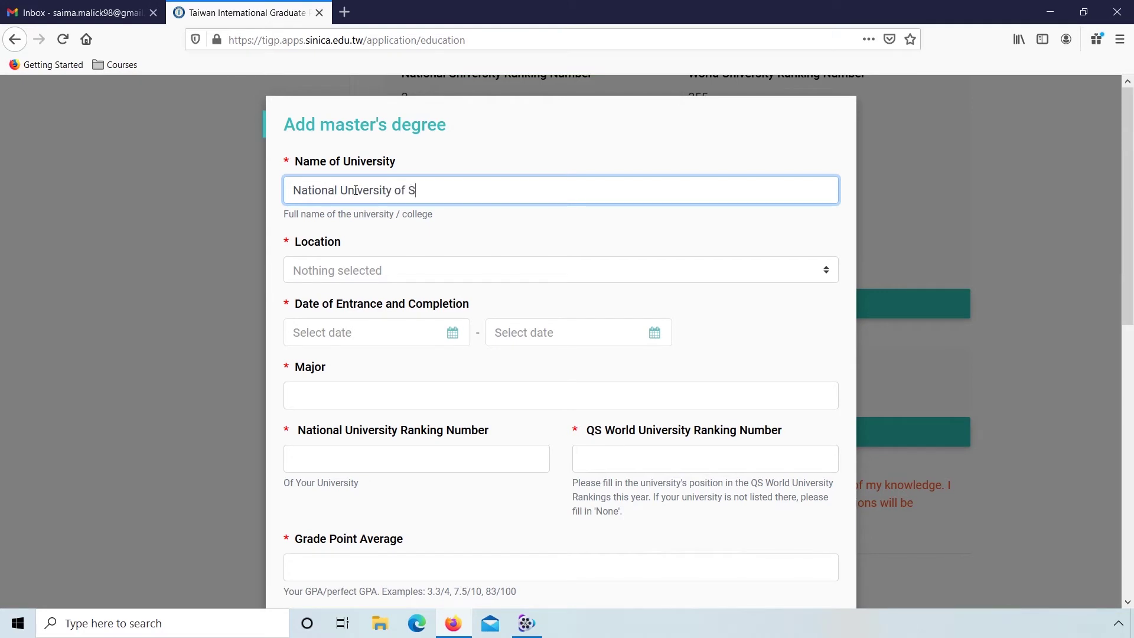
text(cienc)
text(Ec)
key(BackSpace)
key(BackSpace)
text(echnology)
key(Tab)
text(pak)
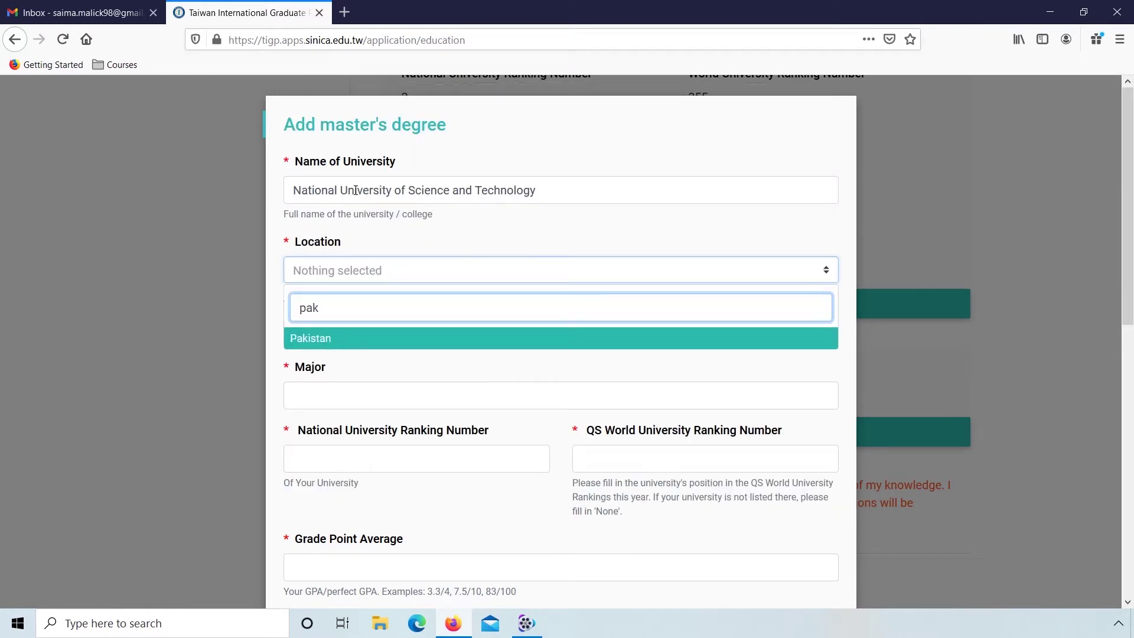
click(354, 343)
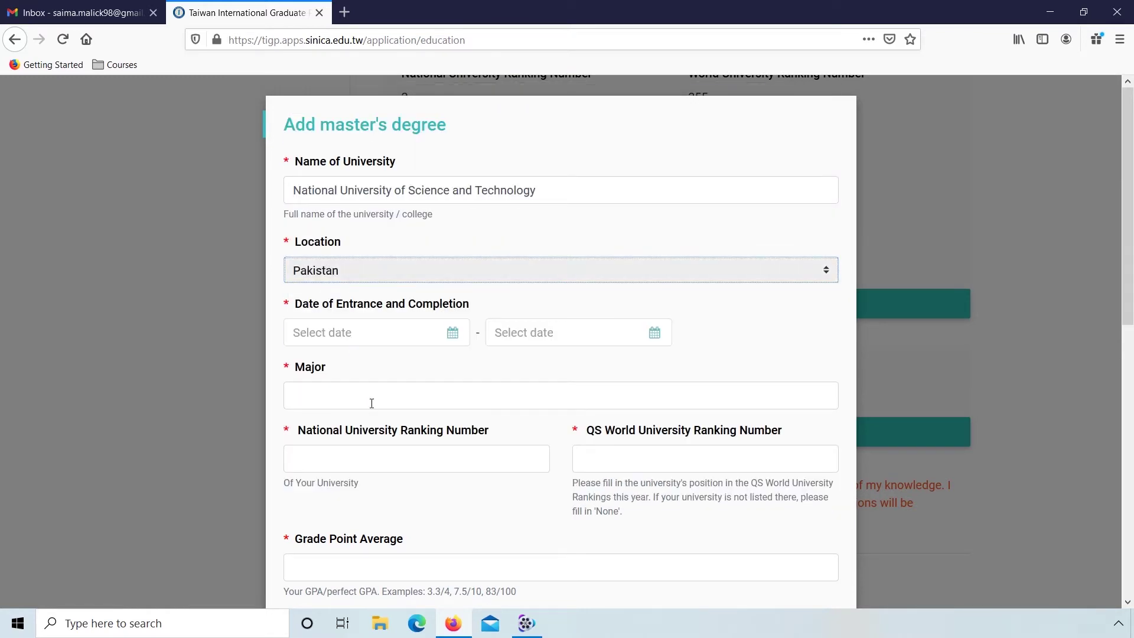
Step: Set the master's entrance date to 2018-08-01 and completion date to 2020-06-19
click(452, 334)
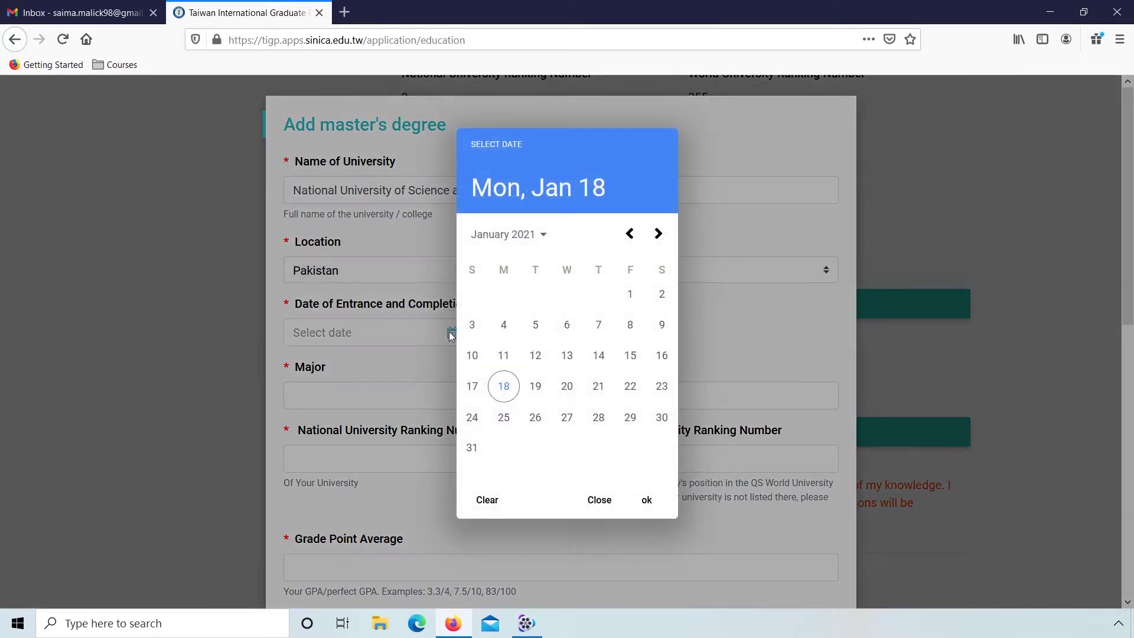
click(541, 242)
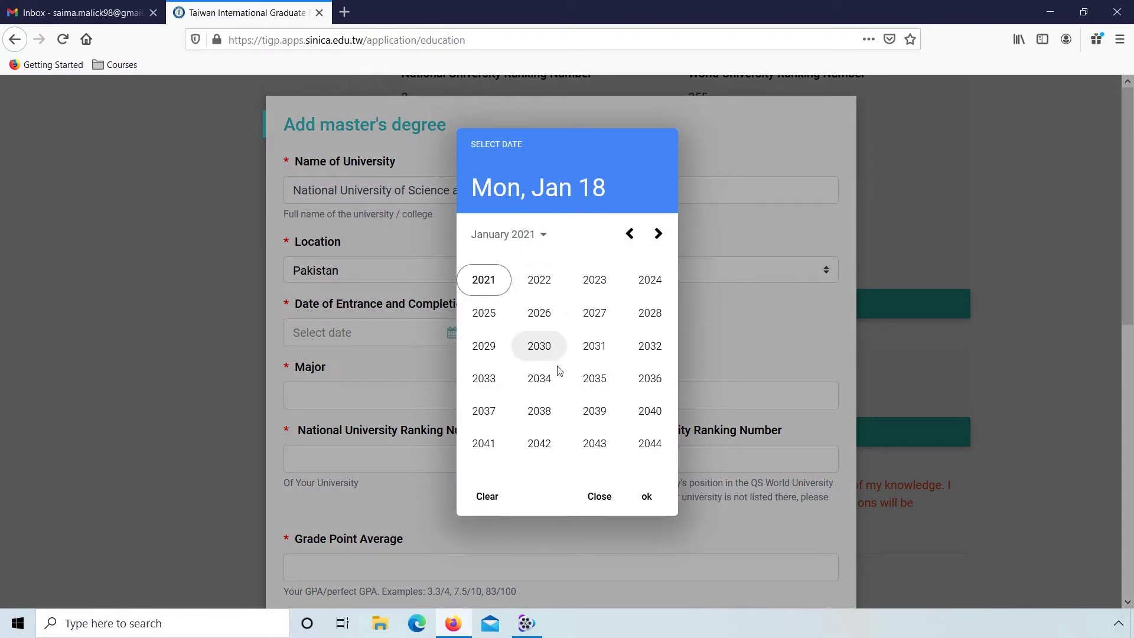
click(628, 234)
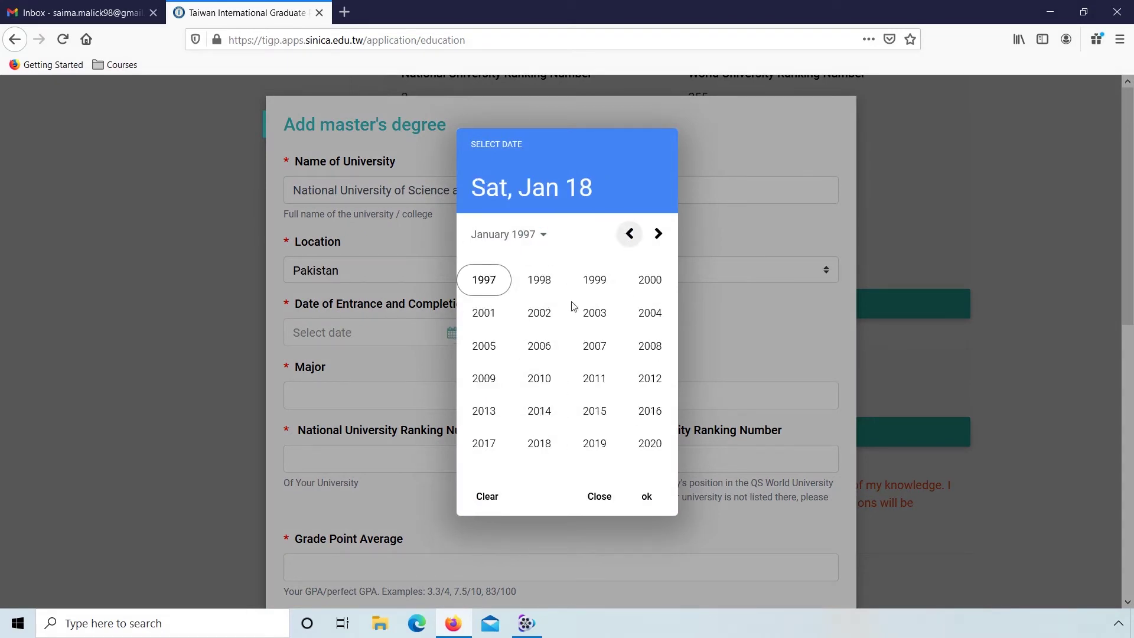
click(539, 446)
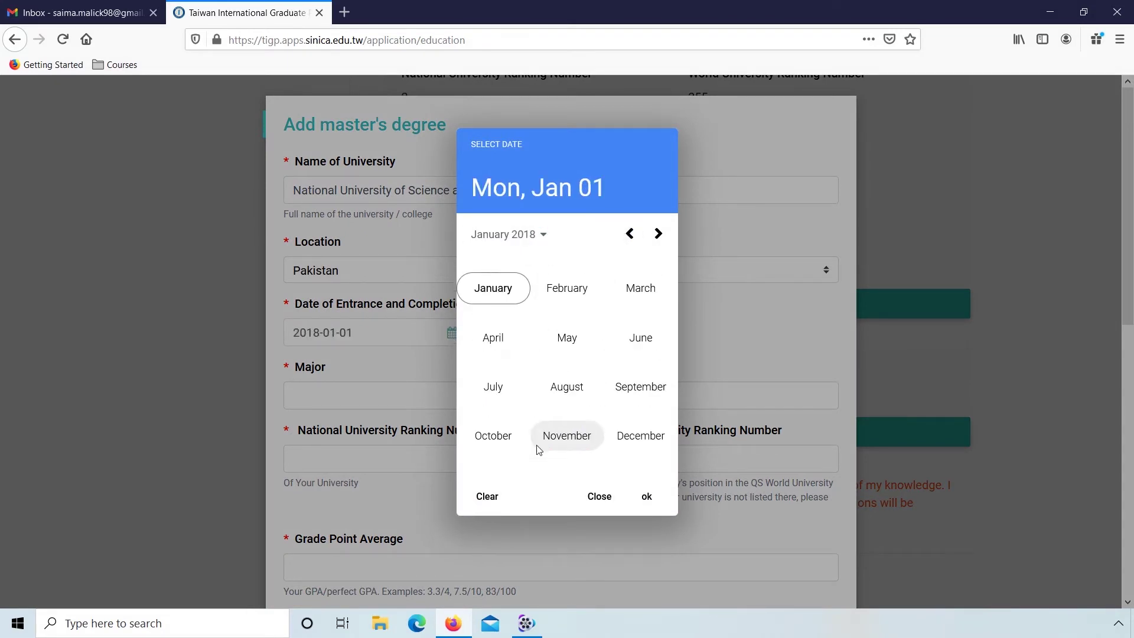
click(569, 391)
click(566, 301)
click(646, 334)
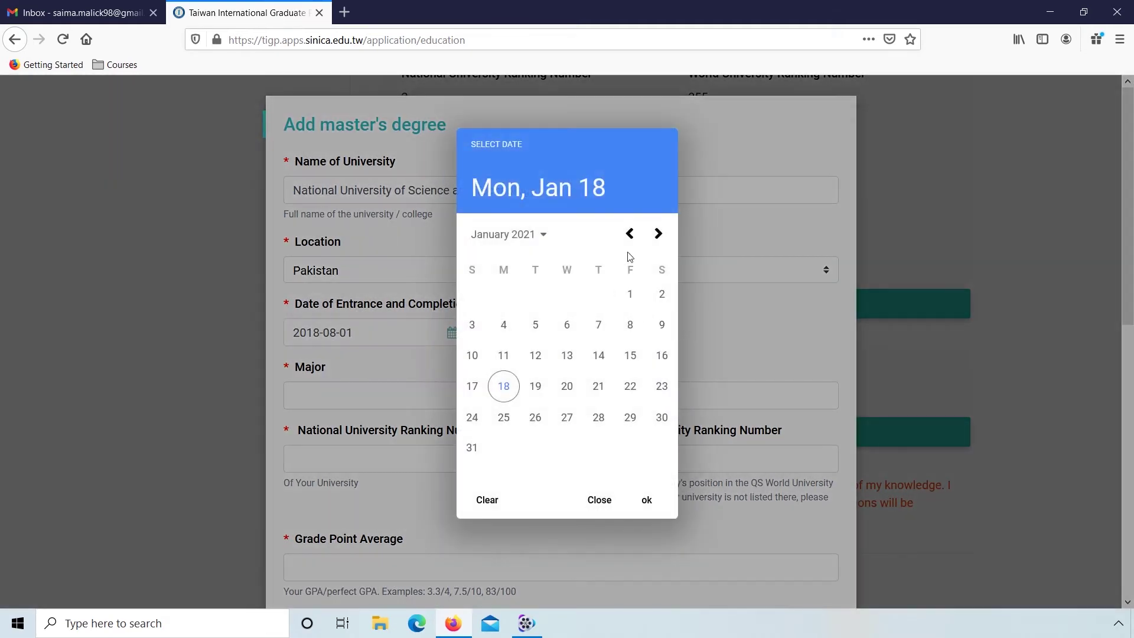
click(521, 235)
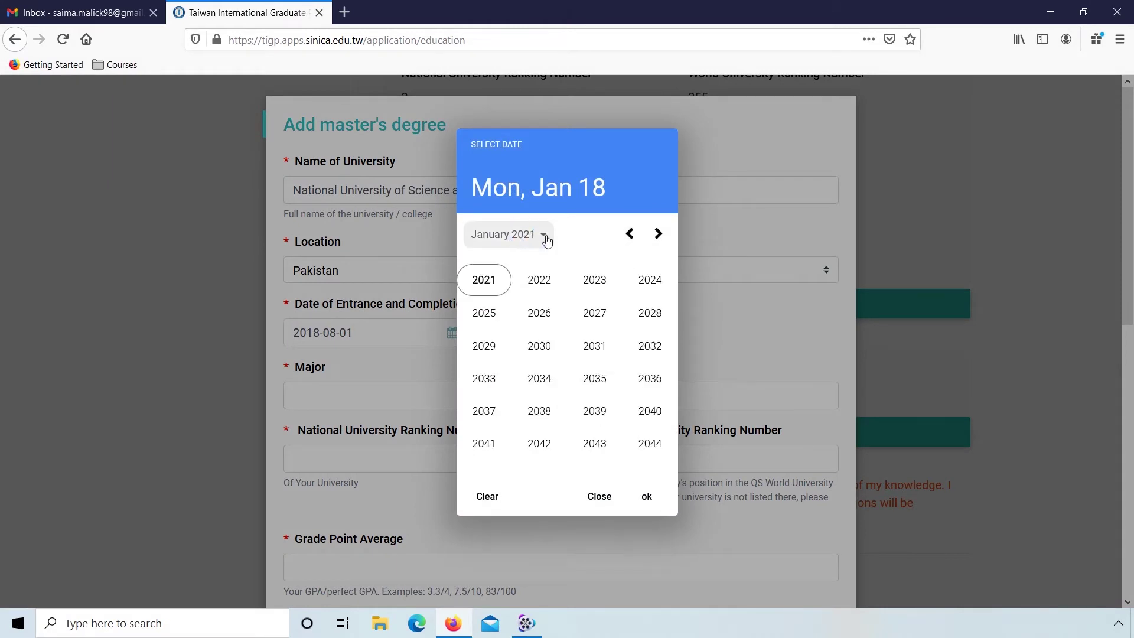
click(630, 234)
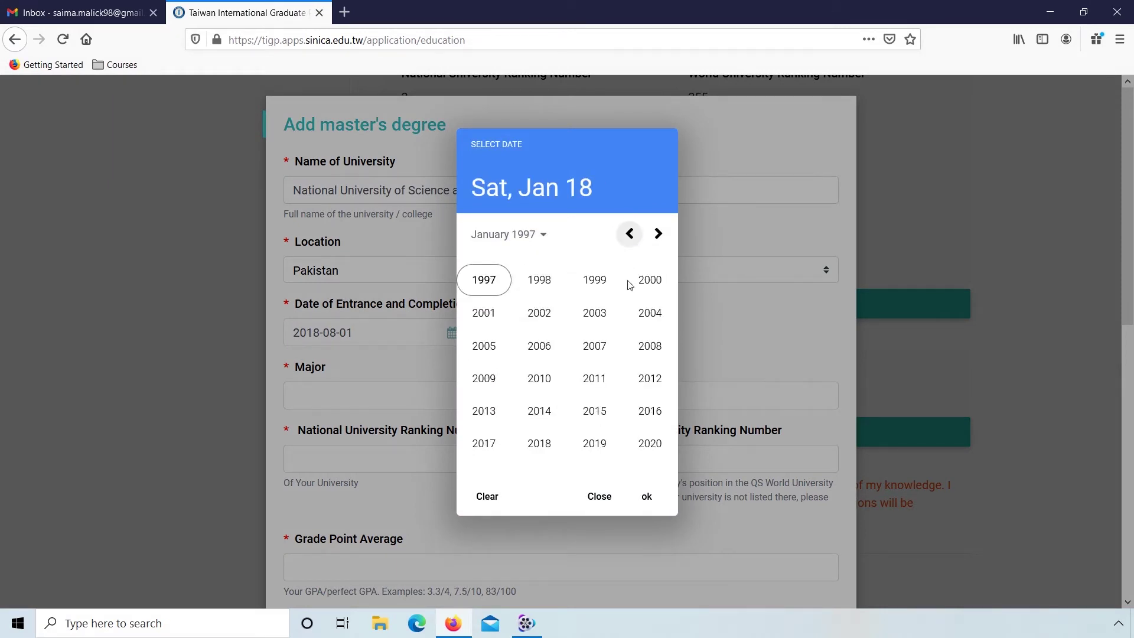
click(651, 447)
click(647, 344)
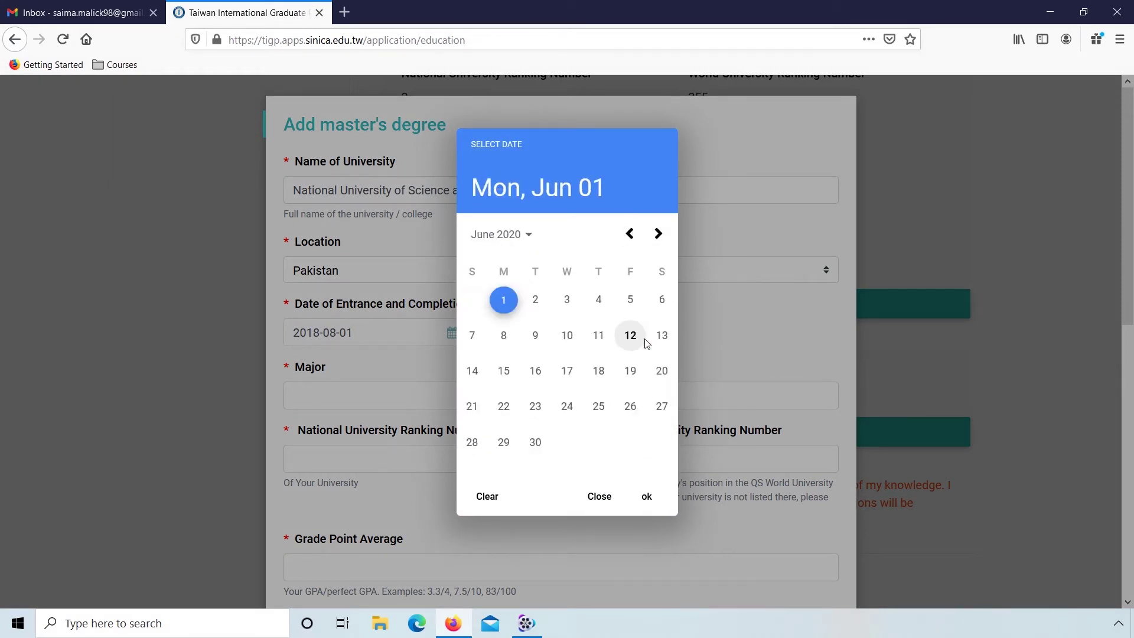
click(630, 372)
Step: Enter major Computer Science, national ranking 2, QS ranking 355 and GPA 3.9/4
click(439, 408)
text(Compute)
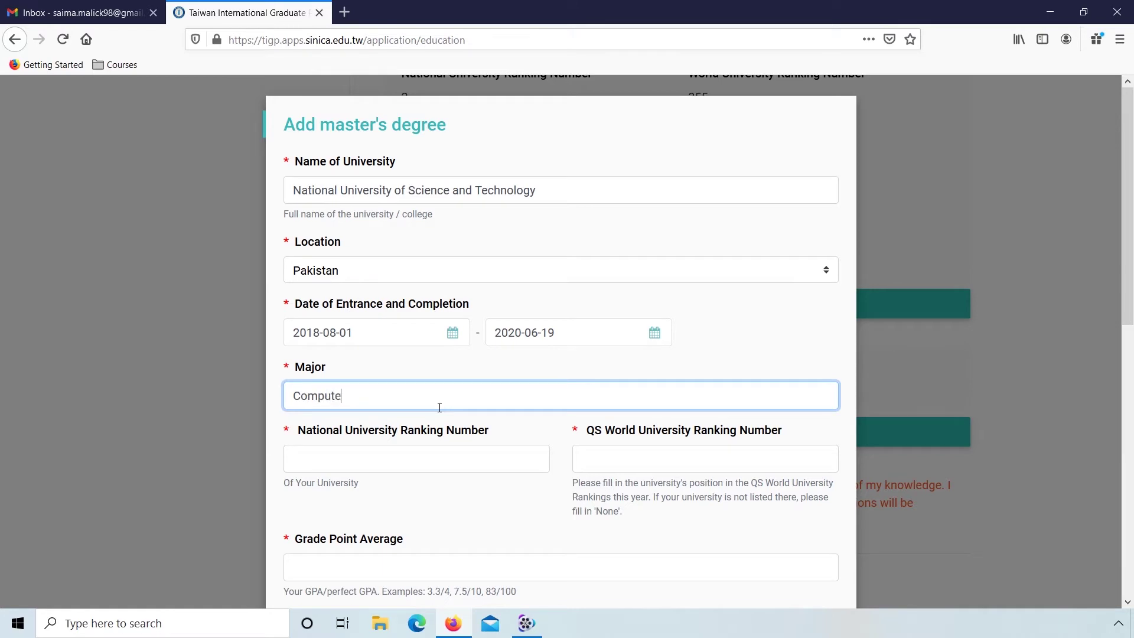
text(r Science)
key(Tab)
text(2)
key(Tab)
text(355)
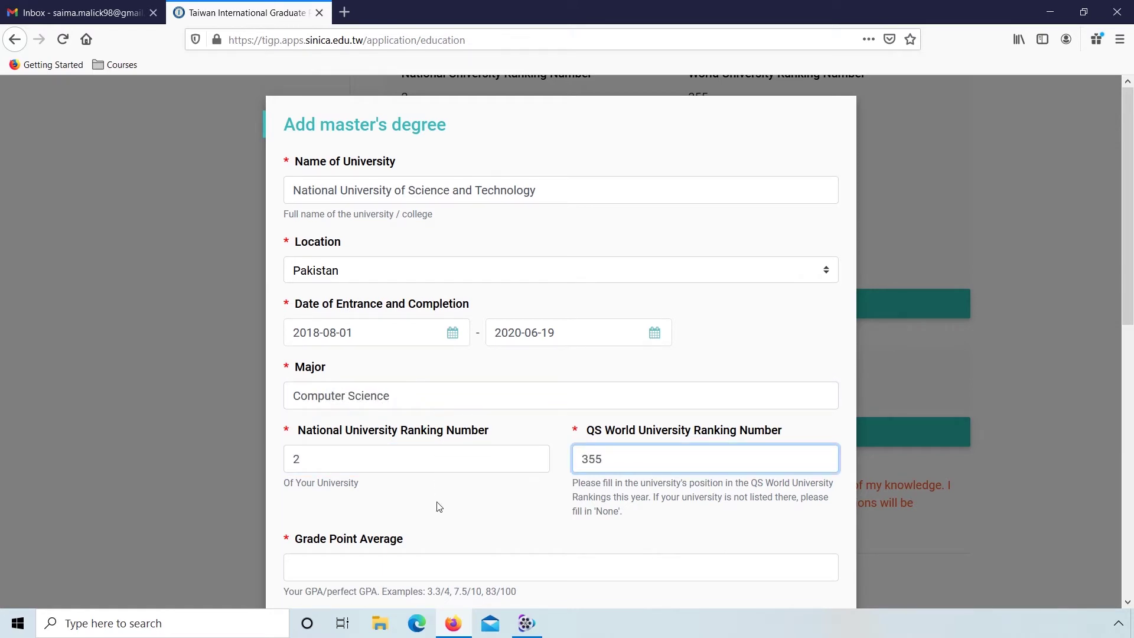
click(439, 509)
scroll(439, 508, down, 4)
click(417, 319)
text(3.9/4)
scroll(451, 406, down, 4)
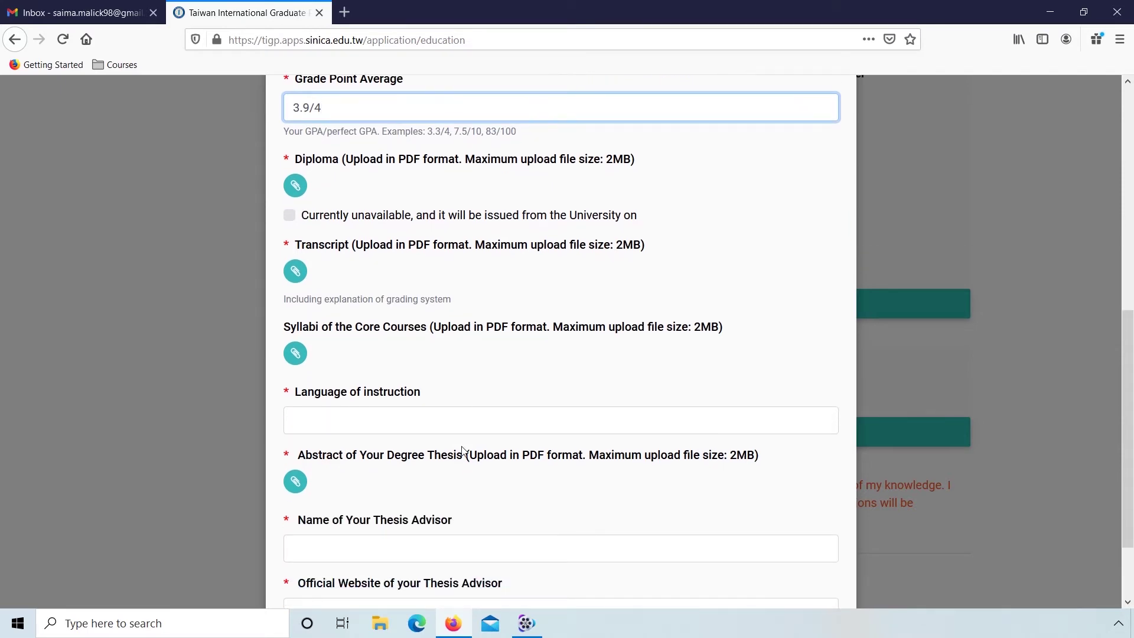
Step: Upload MS-Degree.pdf, MS-Transcript.pdf and MS-Syllabi.pdf from the Degrees folder to the master's entry
click(296, 187)
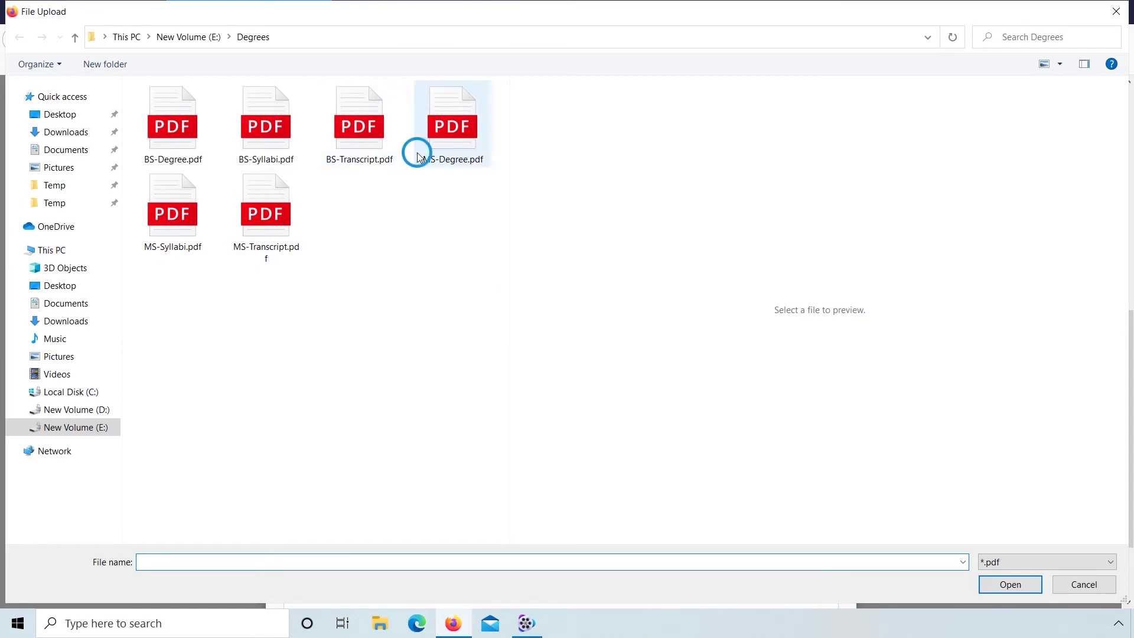
click(418, 155)
click(987, 587)
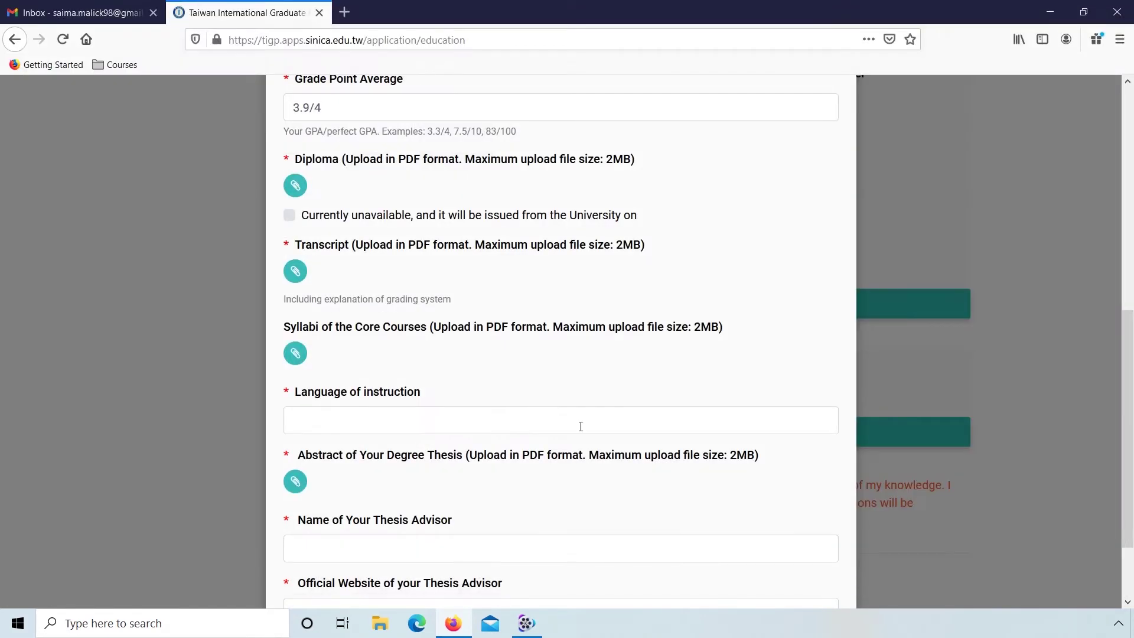
click(289, 272)
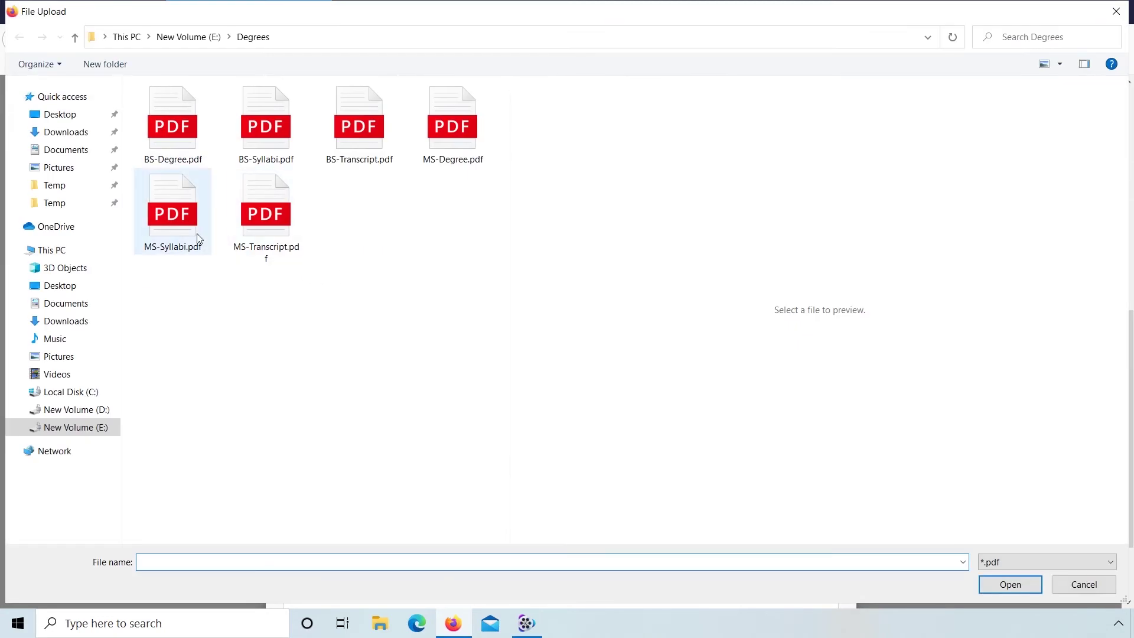
click(198, 238)
click(236, 232)
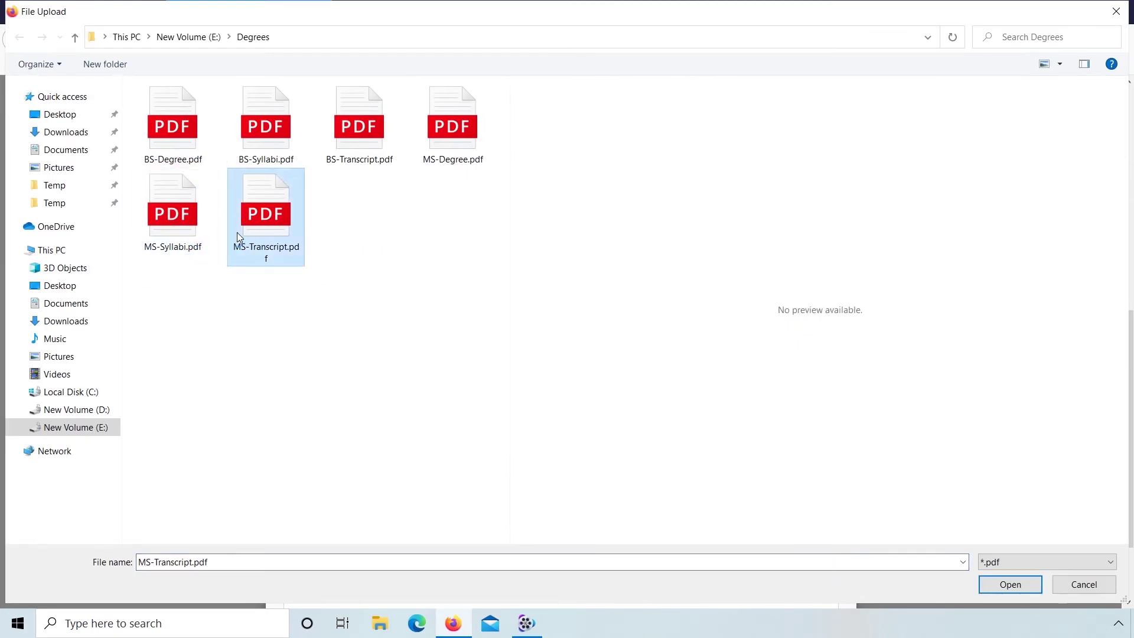
click(1005, 588)
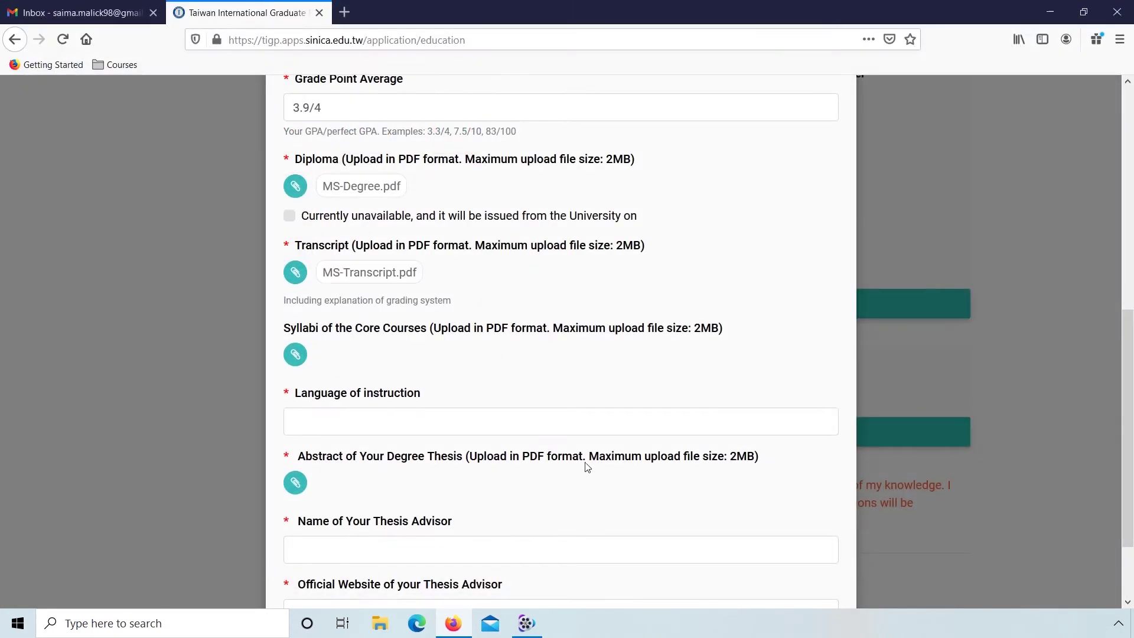
scroll(588, 468, down, 2)
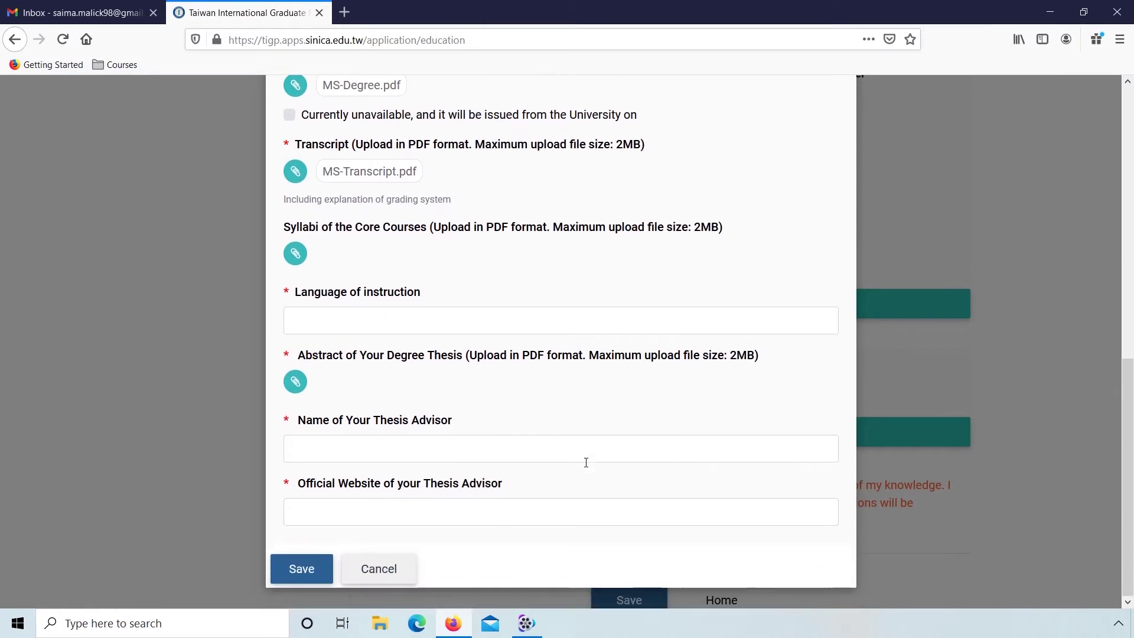
click(295, 254)
click(190, 219)
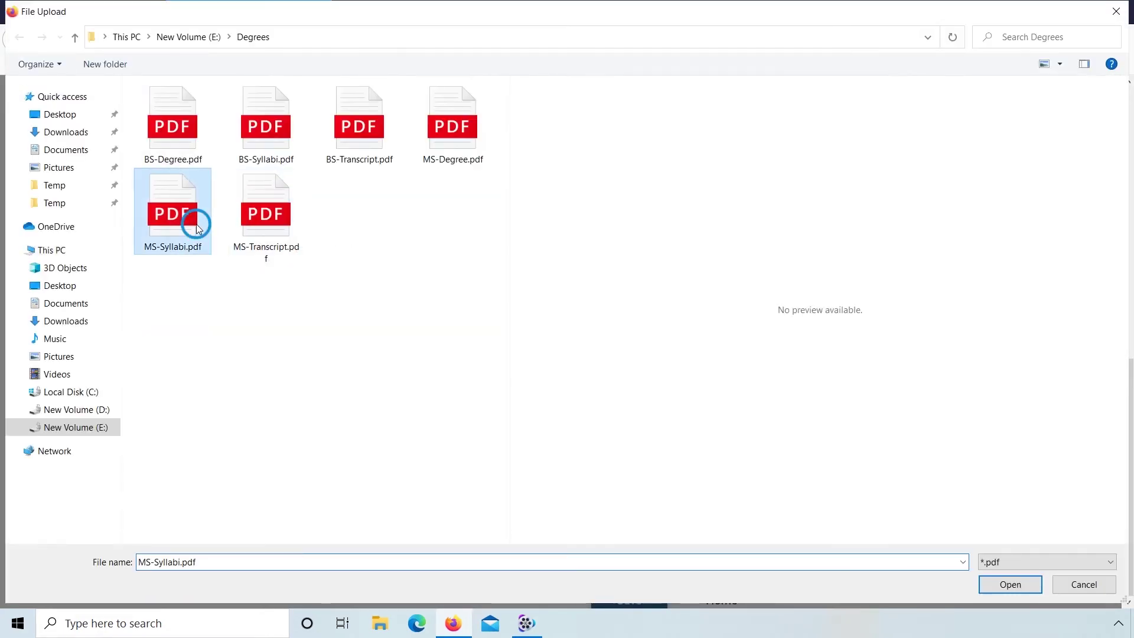
click(994, 586)
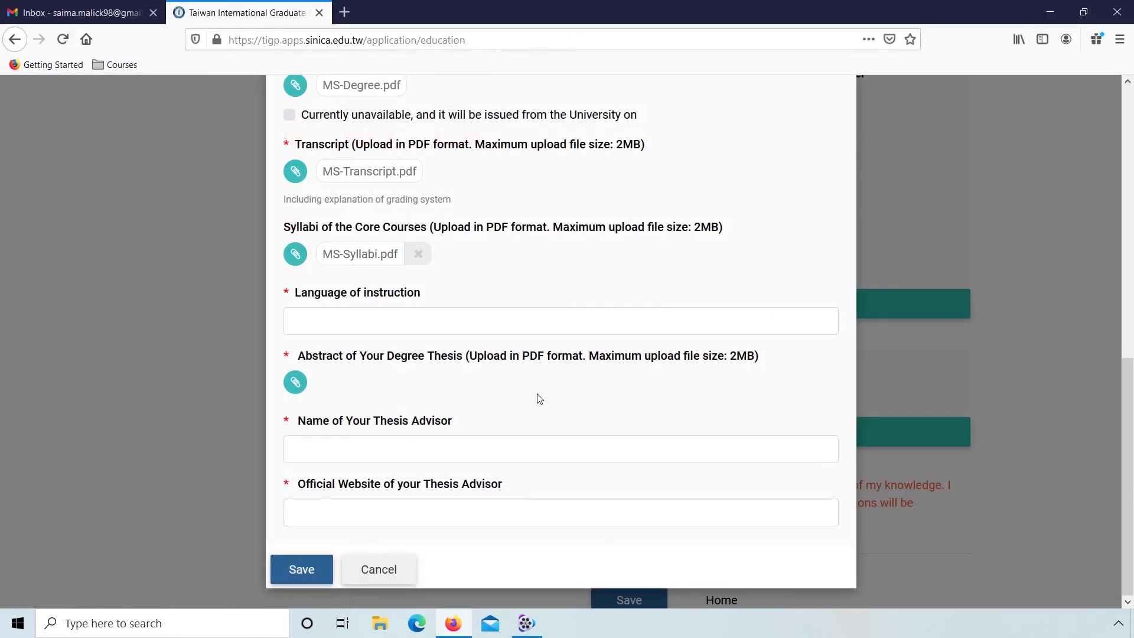
Step: Set English as the language of instruction, then fill the thesis advisor's name and website
click(481, 319)
text(English)
key(Tab)
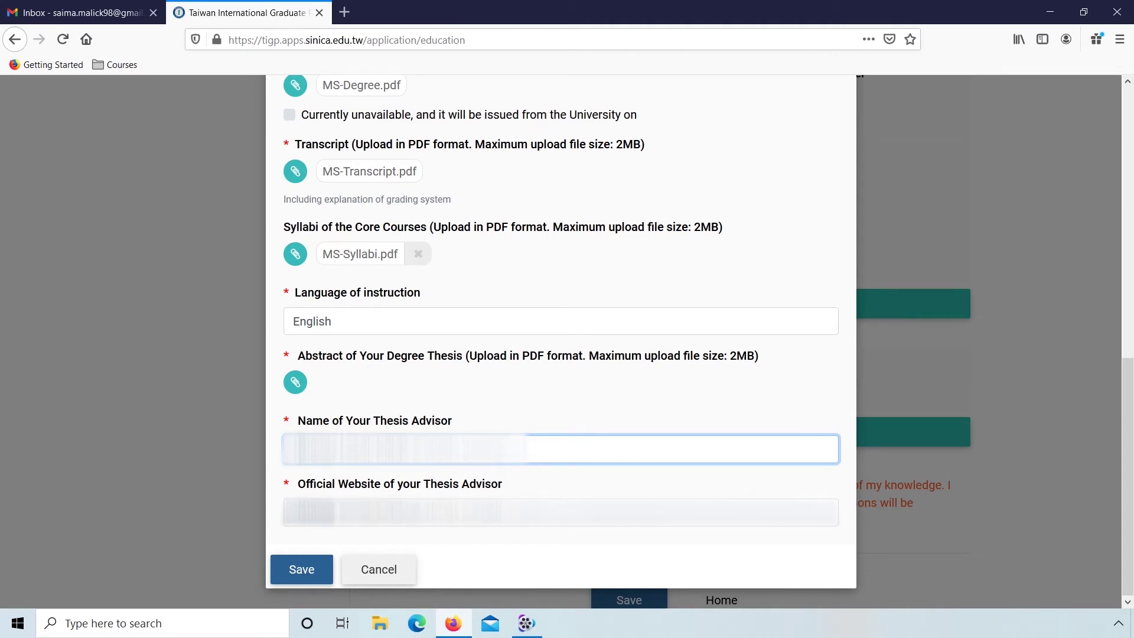
click(561, 512)
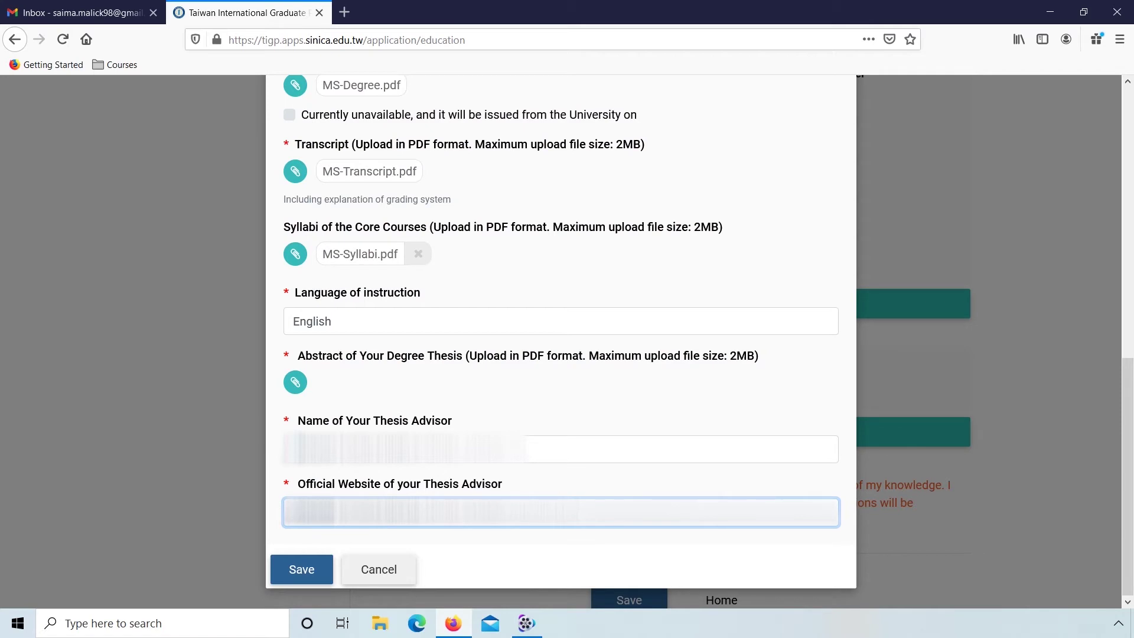
Step: Save the master's degree entry, tick the education background declaration, and save the section
key(Return)
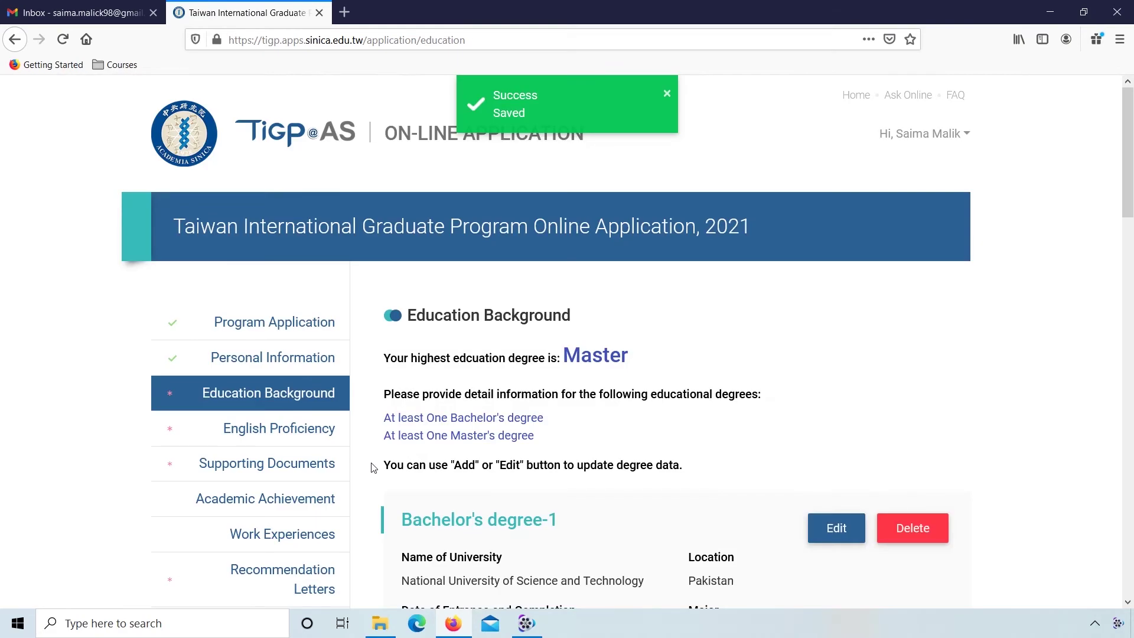
scroll(367, 466, down, 5)
scroll(373, 467, down, 10)
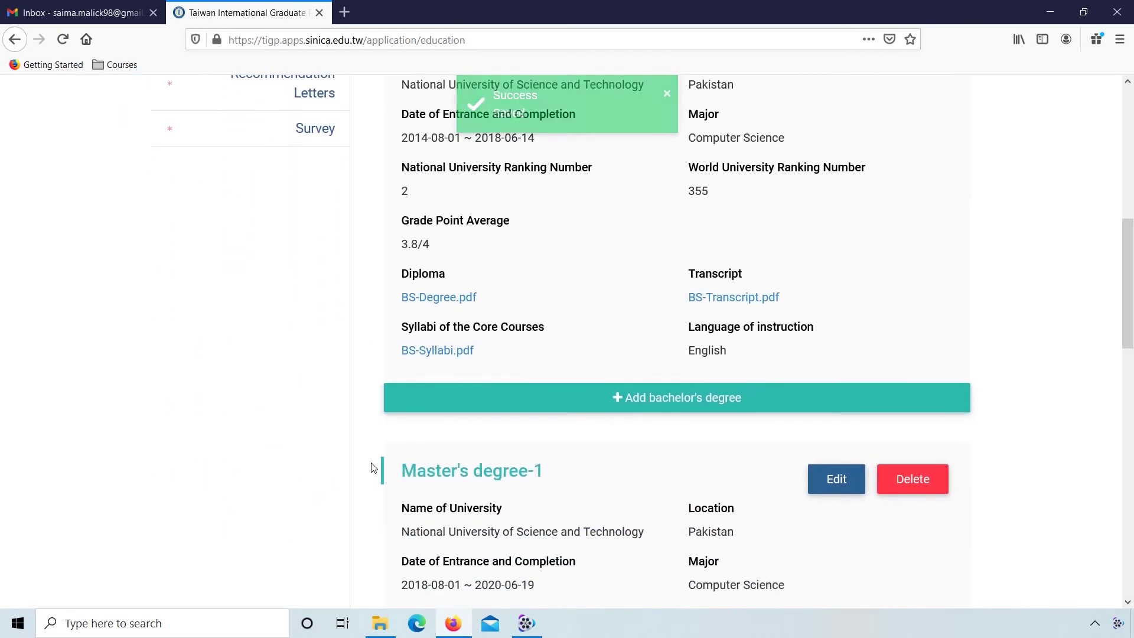
scroll(373, 468, down, 5)
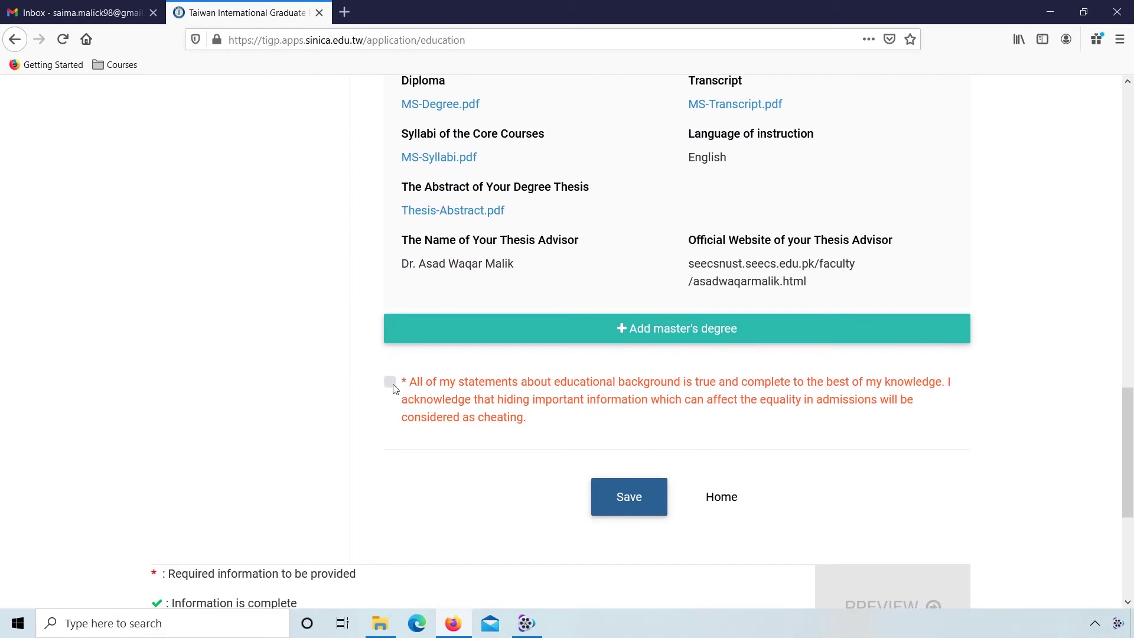
click(392, 385)
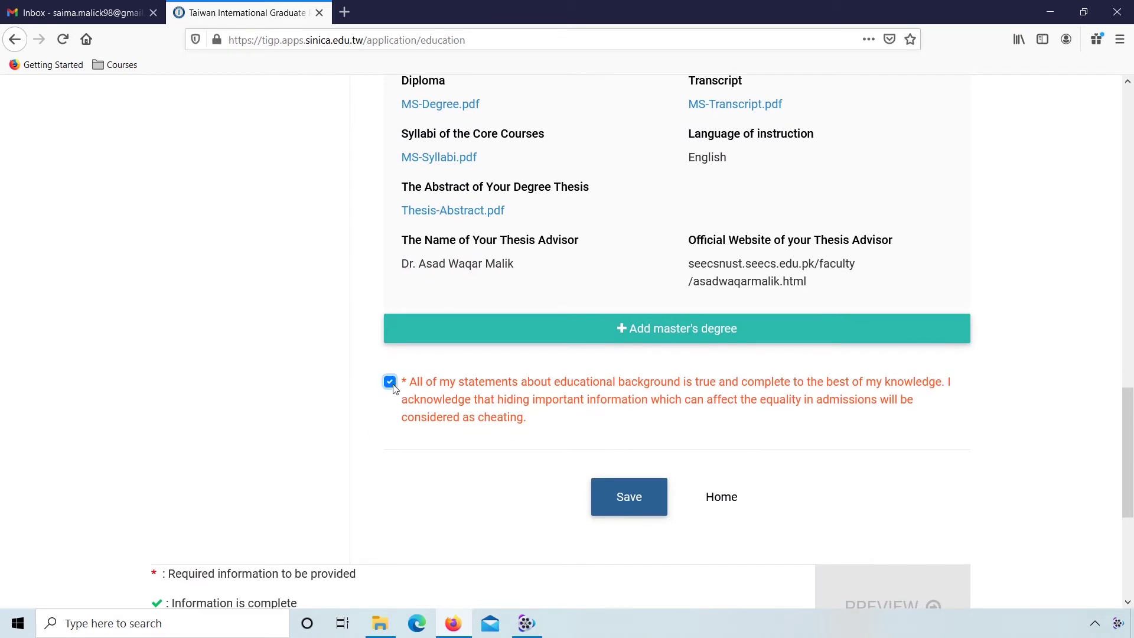
click(636, 501)
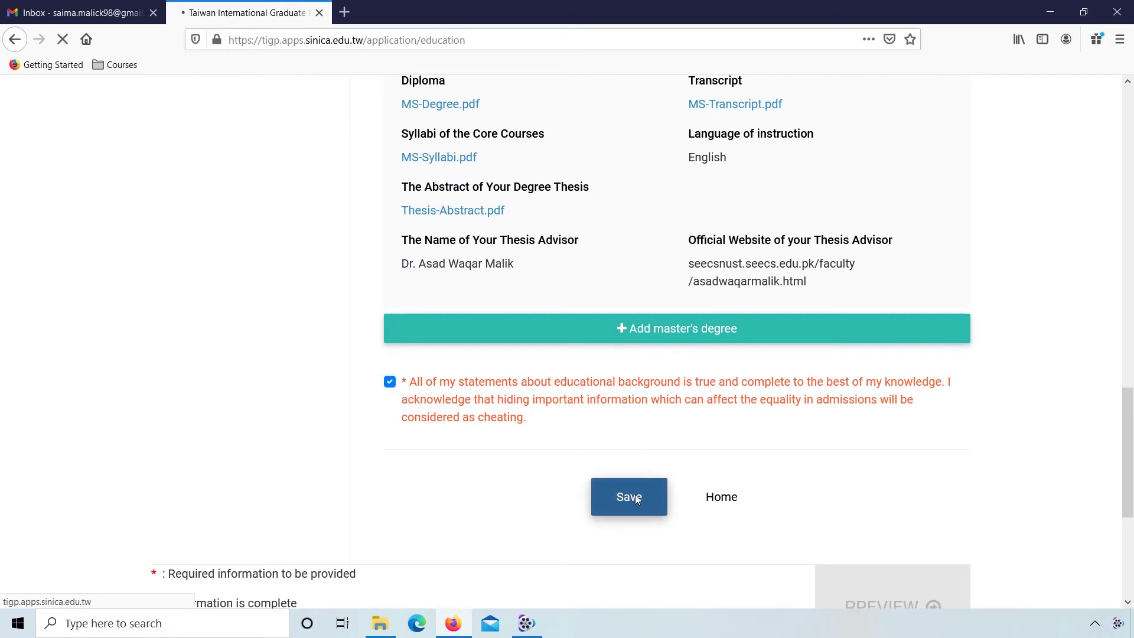
scroll(370, 509, down, 2)
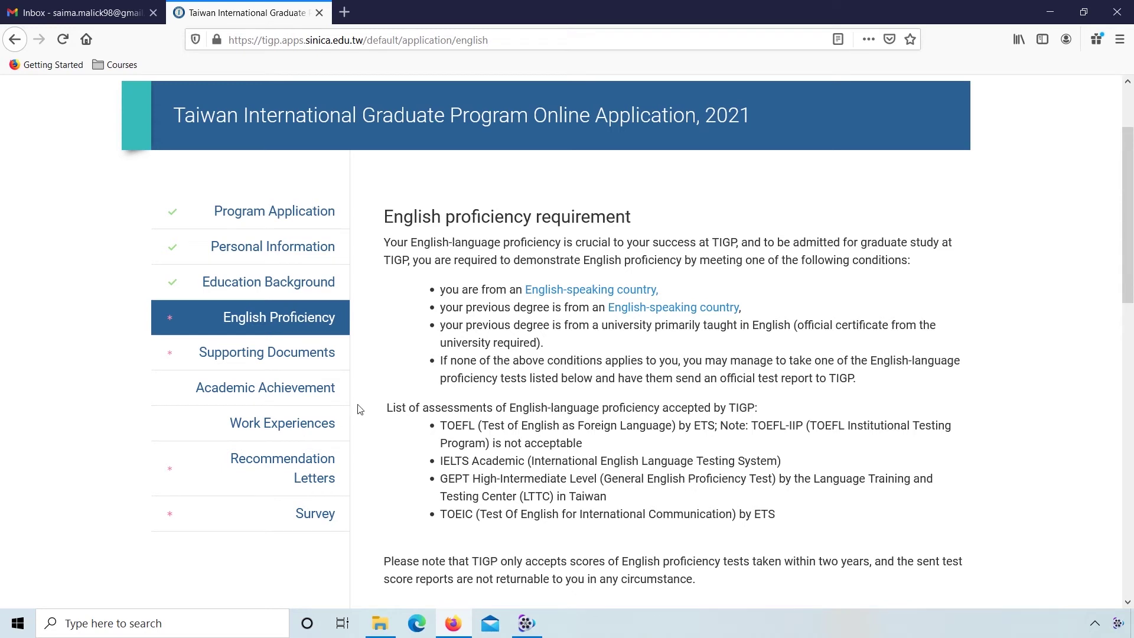
scroll(360, 410, down, 2)
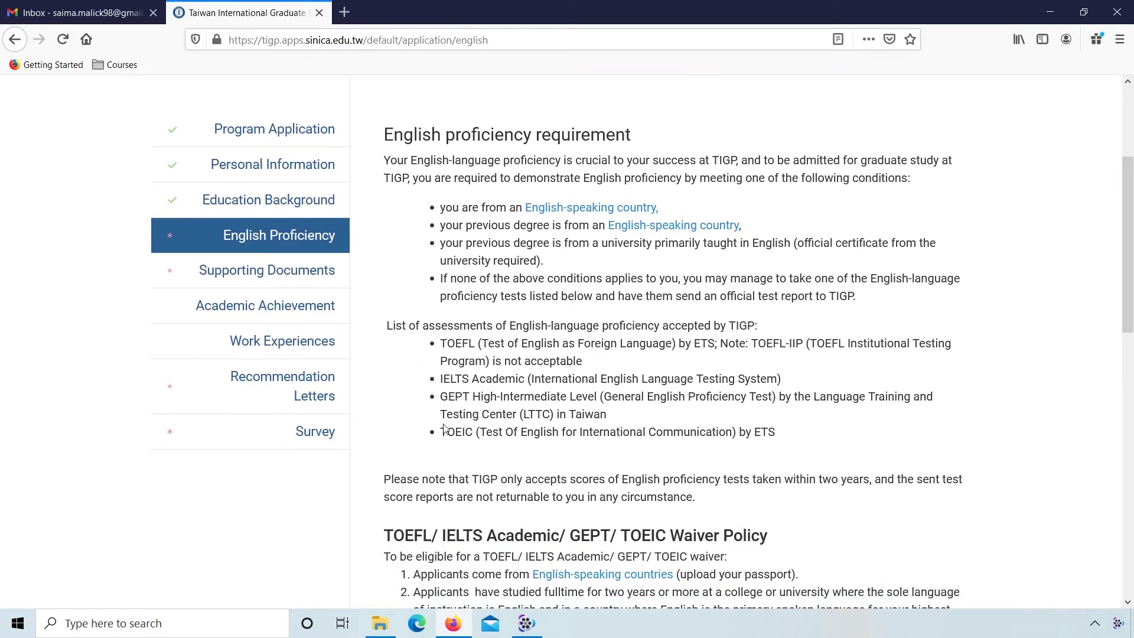
scroll(363, 475, down, 5)
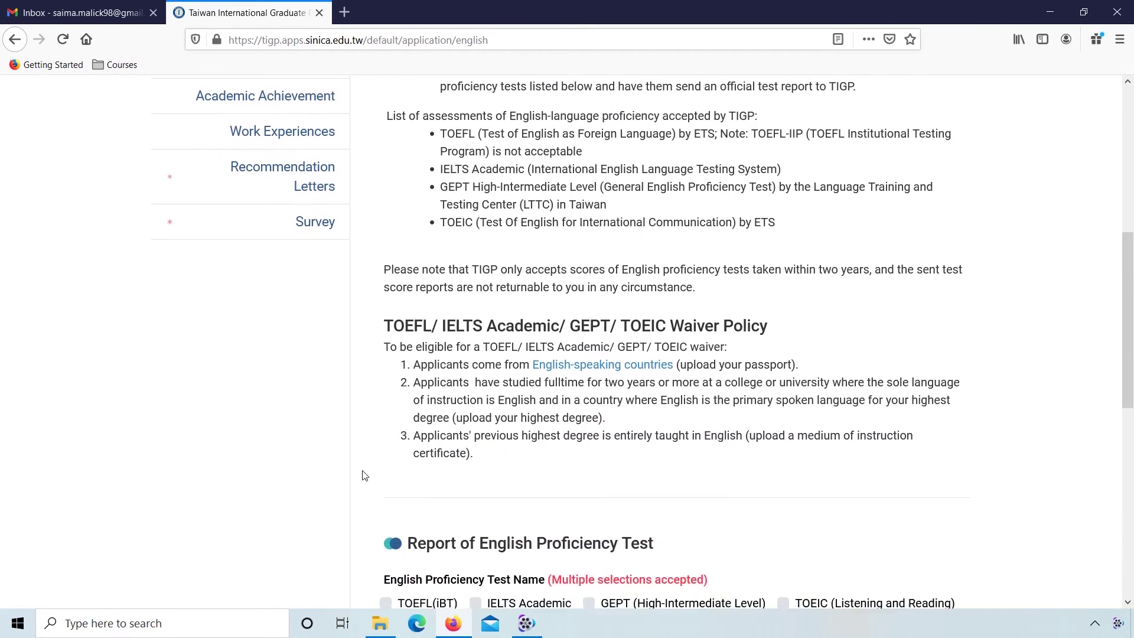
scroll(365, 475, down, 5)
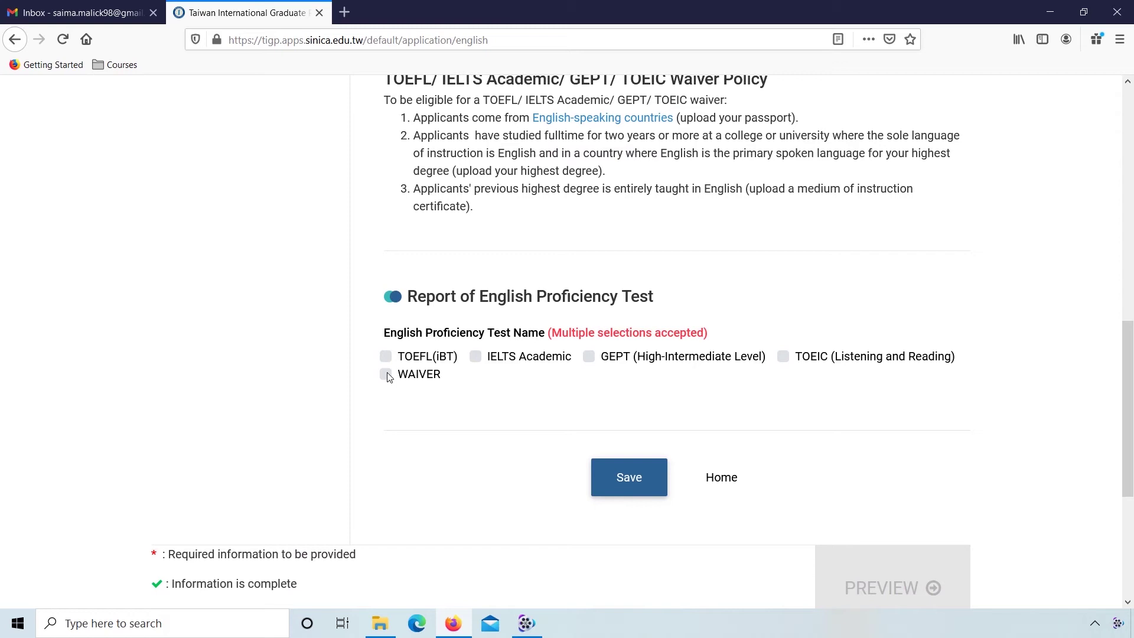
Step: Mark IELTS Academic as the test taken and attach IELTS.pdf from the Degrees folder
click(476, 358)
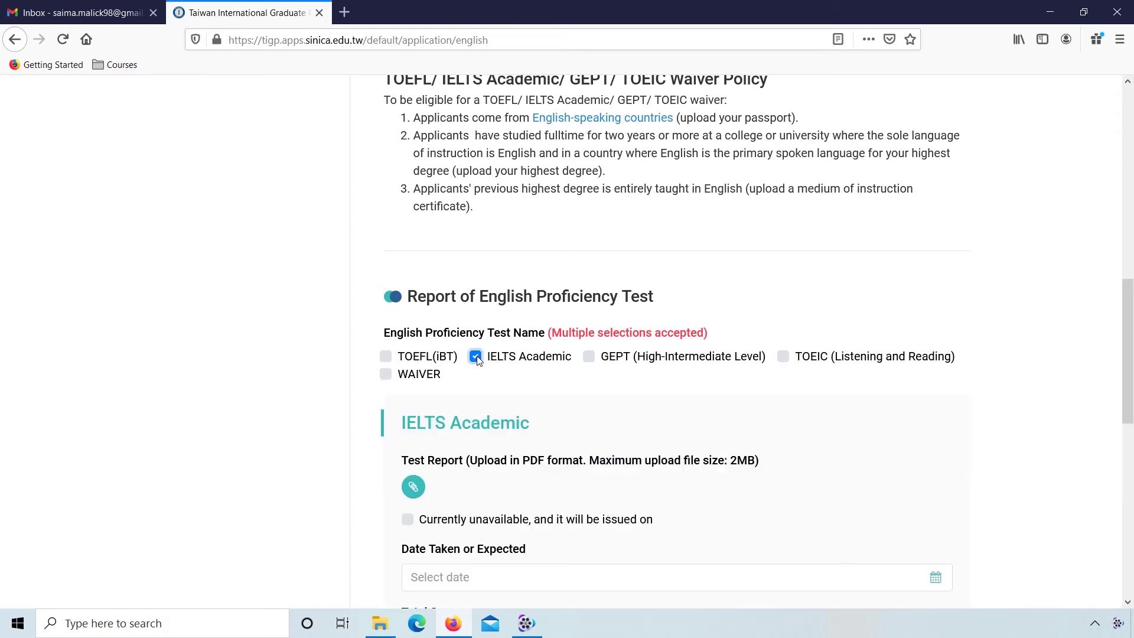
scroll(367, 475, down, 3)
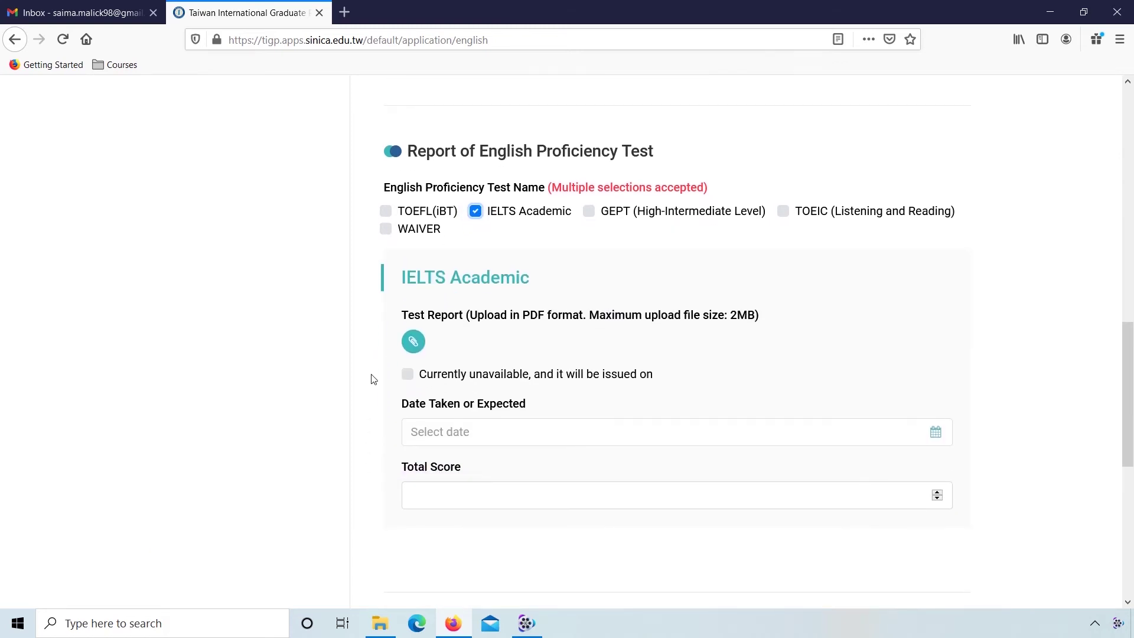
click(408, 348)
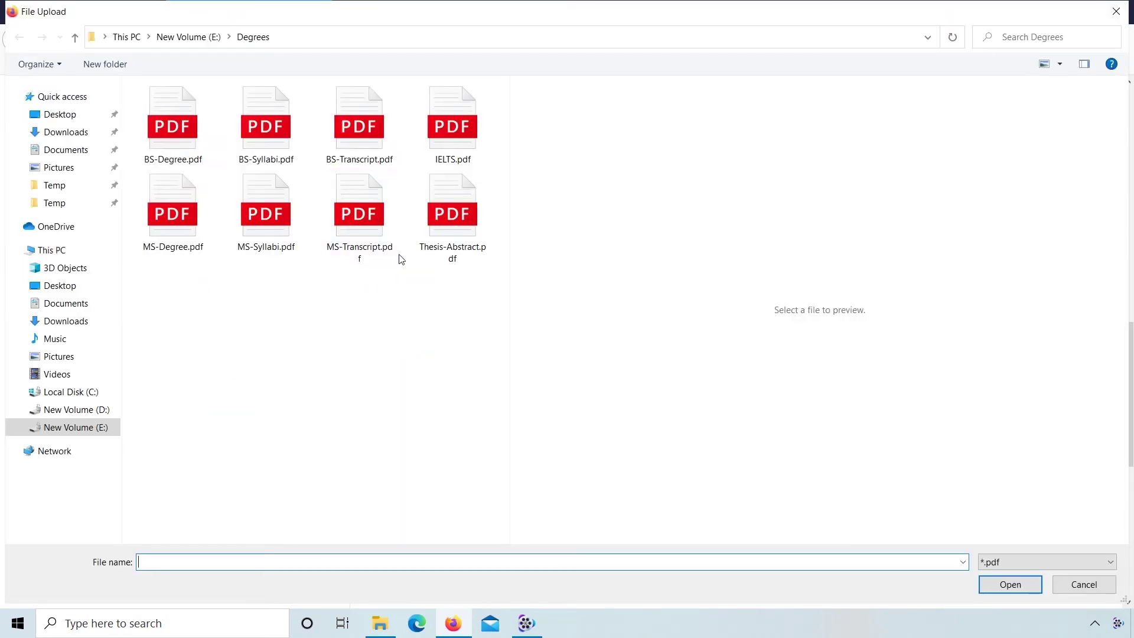
click(452, 126)
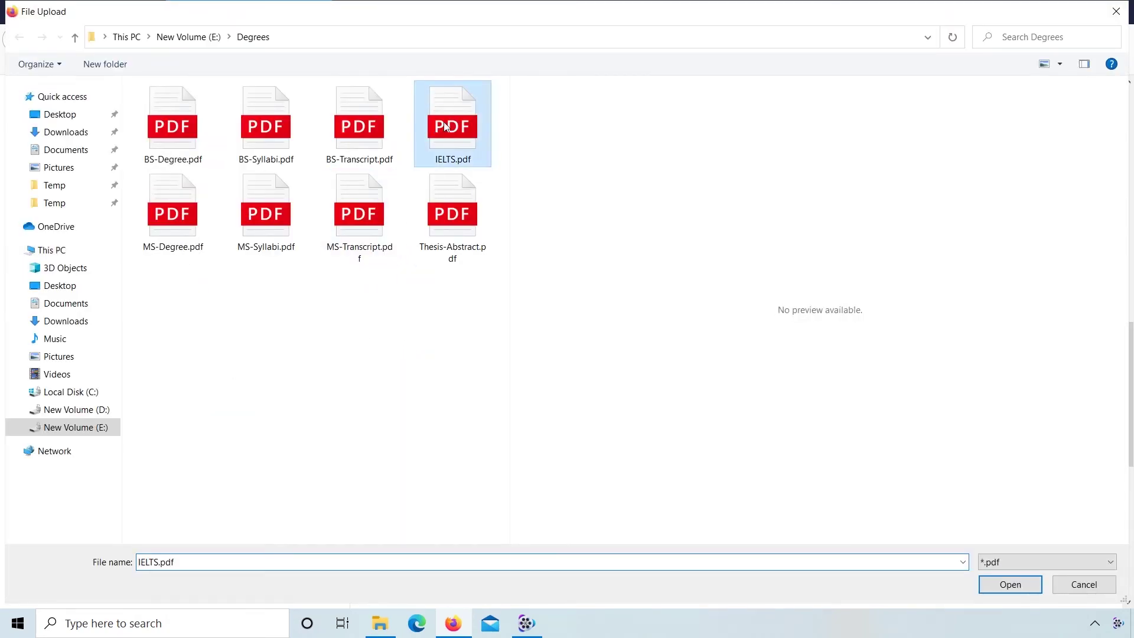
click(1010, 585)
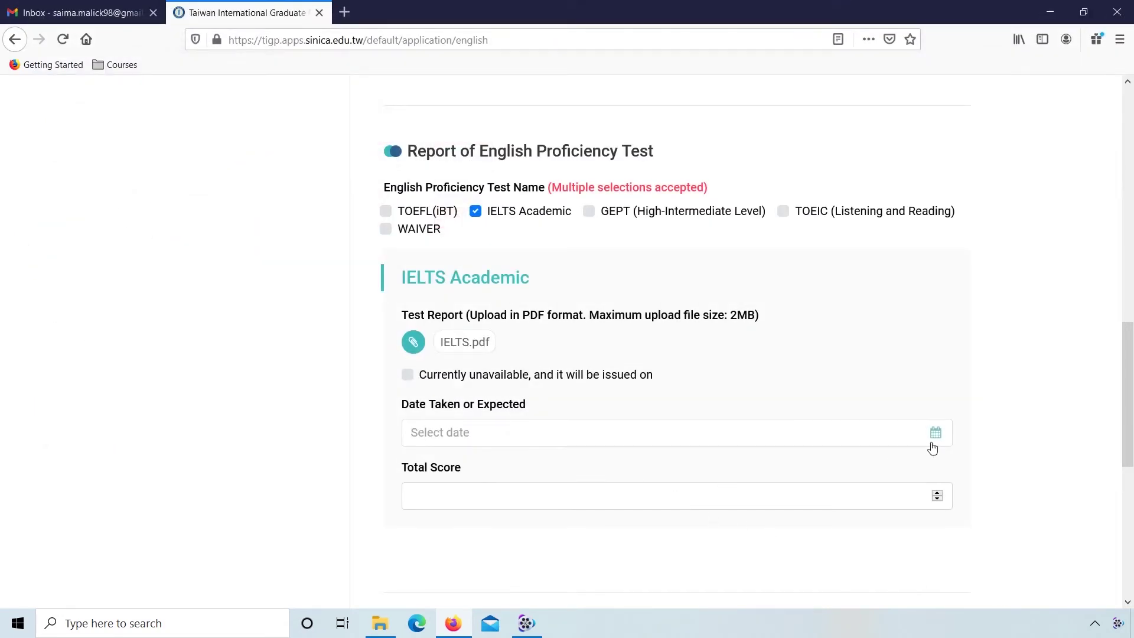
Step: Set the IELTS test date to 2020-05-16
click(931, 443)
click(512, 234)
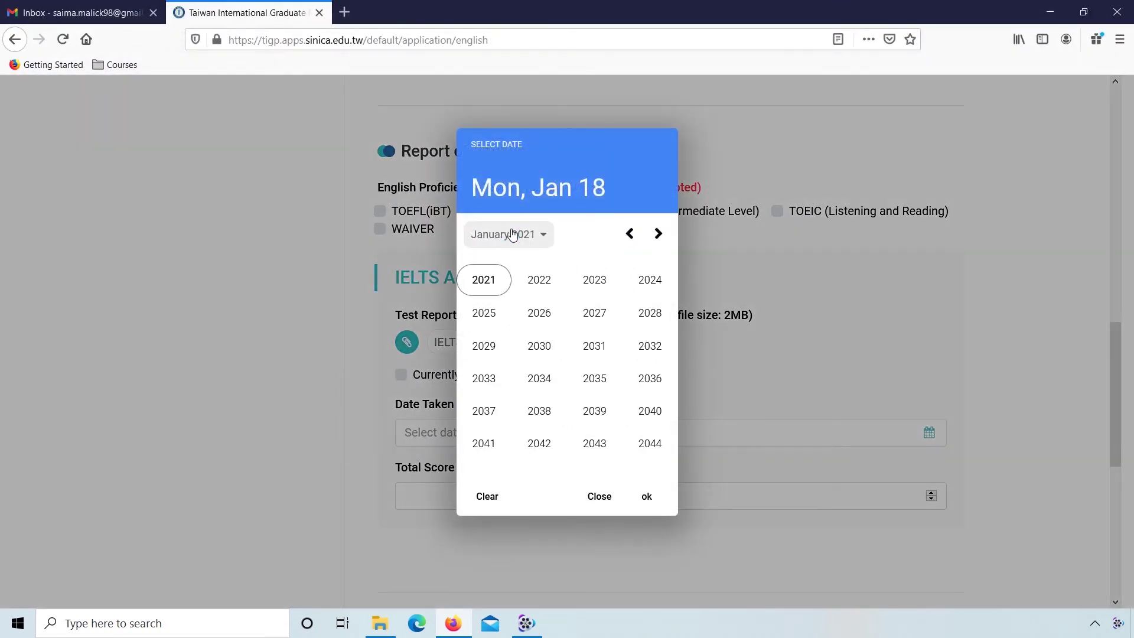
click(630, 235)
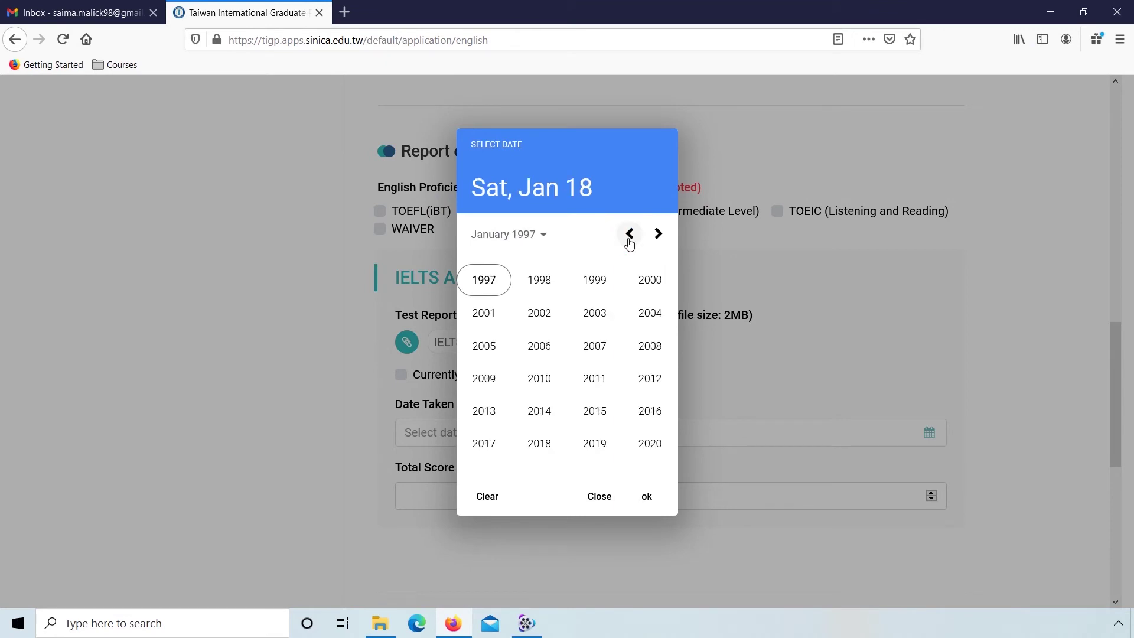
click(651, 443)
click(587, 339)
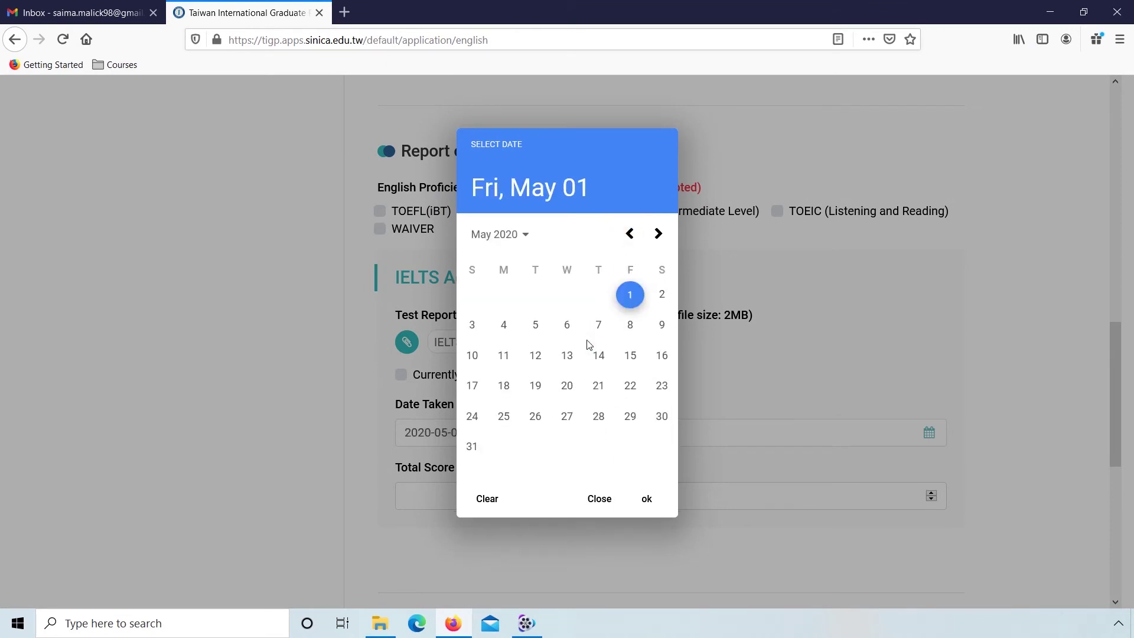
click(661, 355)
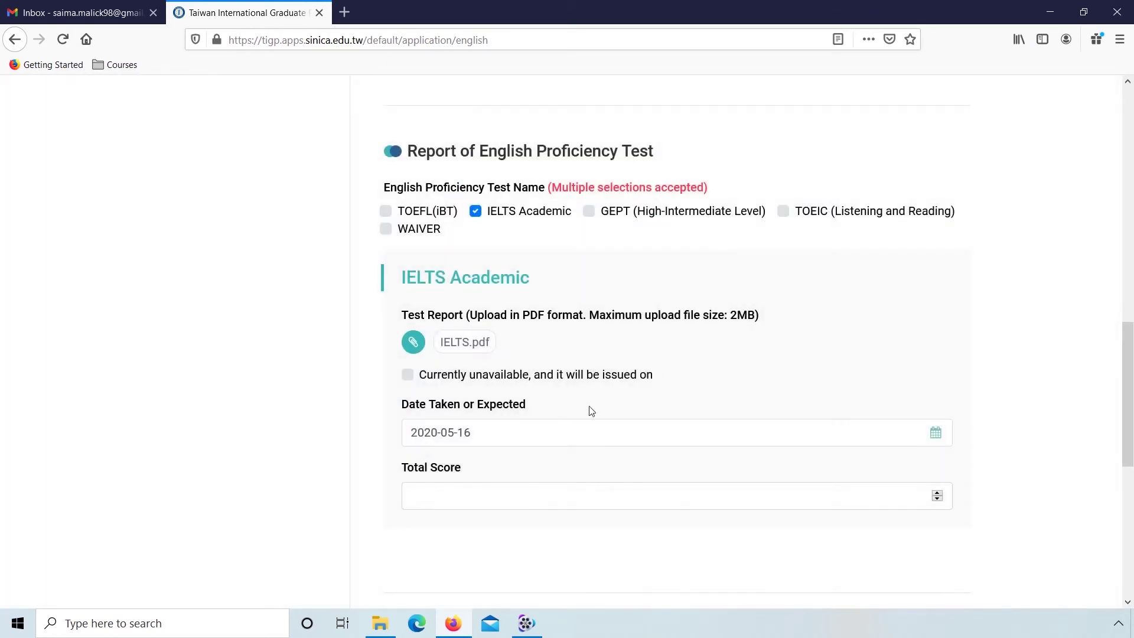
Step: Enter 7.5 as the IELTS total score and save the English Proficiency section
click(522, 495)
text(7.5)
click(367, 514)
scroll(365, 512, down, 3)
click(621, 499)
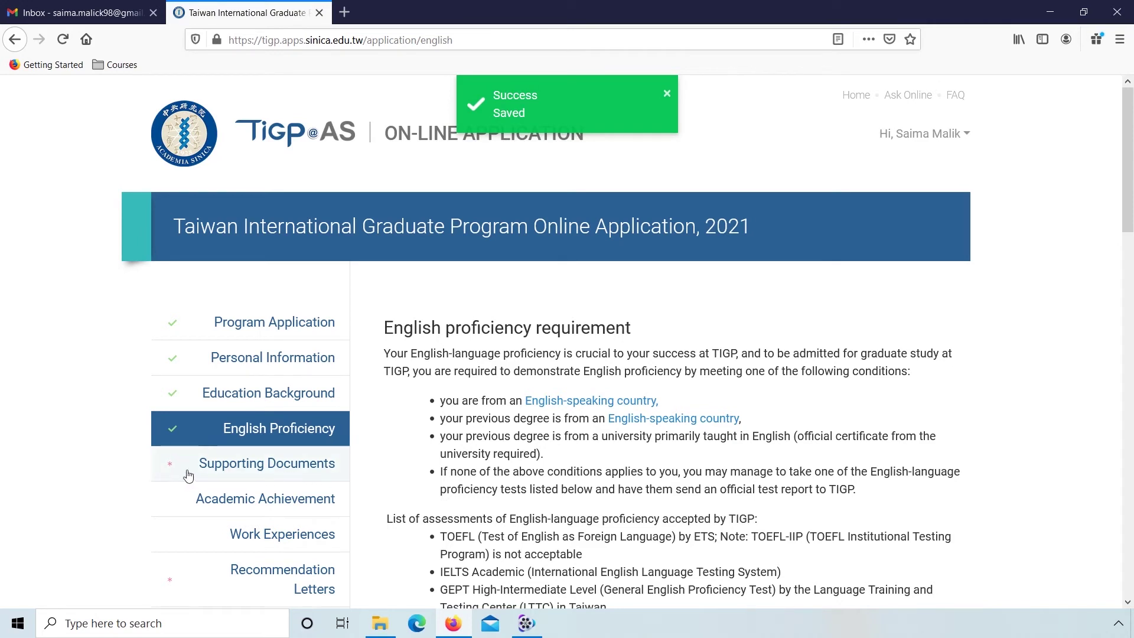
Step: In Supporting Documents, upload SOP.pdf as the statement of purpose
click(299, 471)
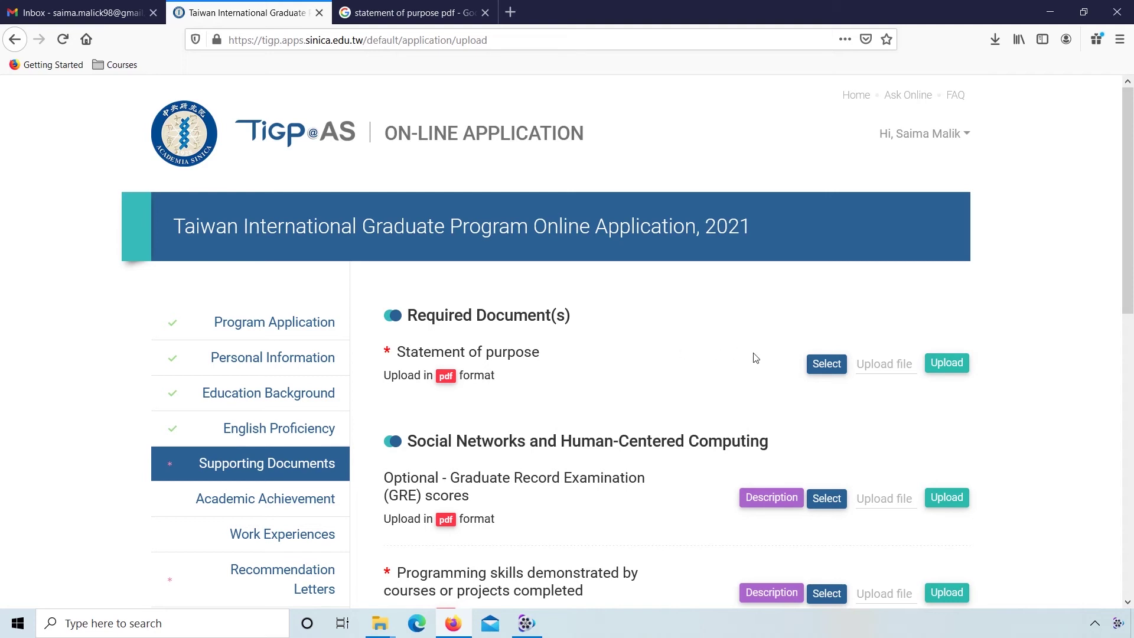
click(821, 364)
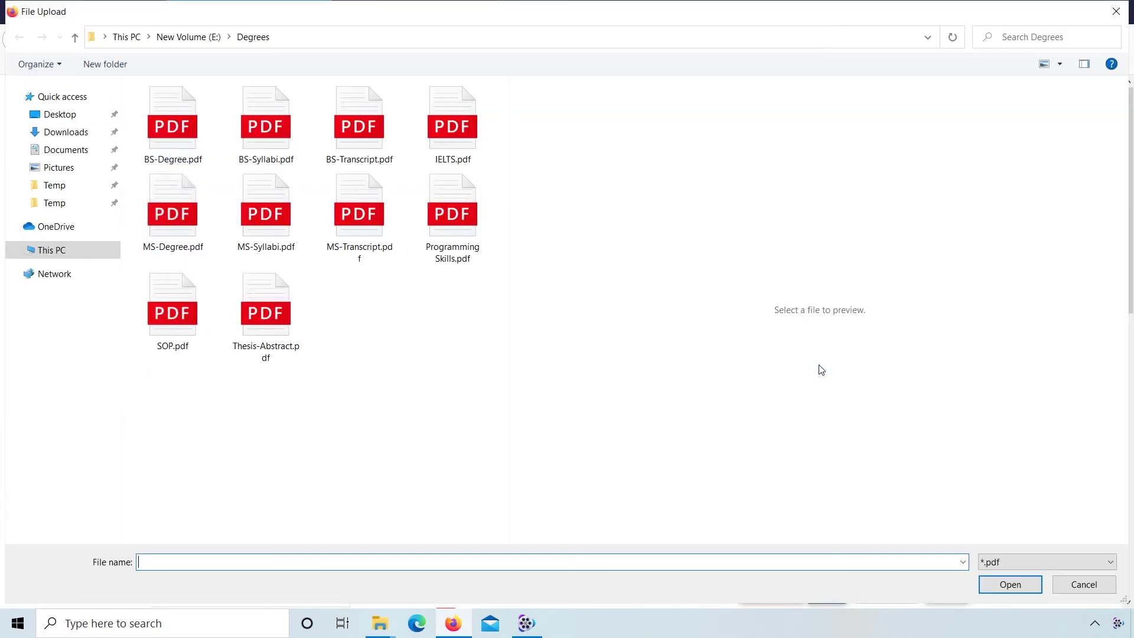
click(190, 306)
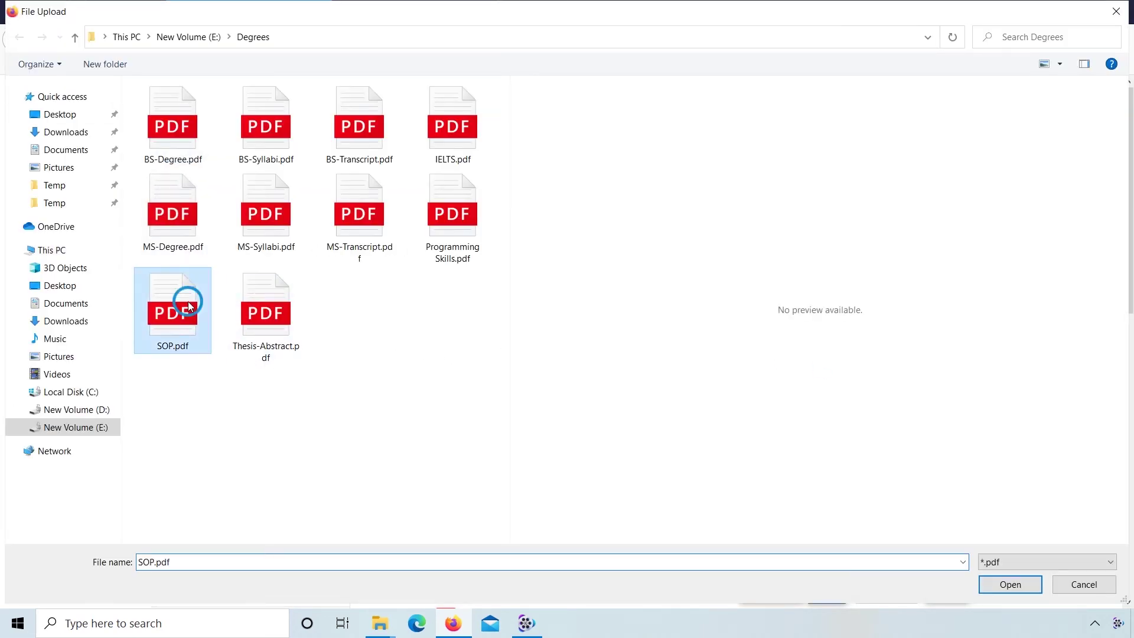
click(999, 585)
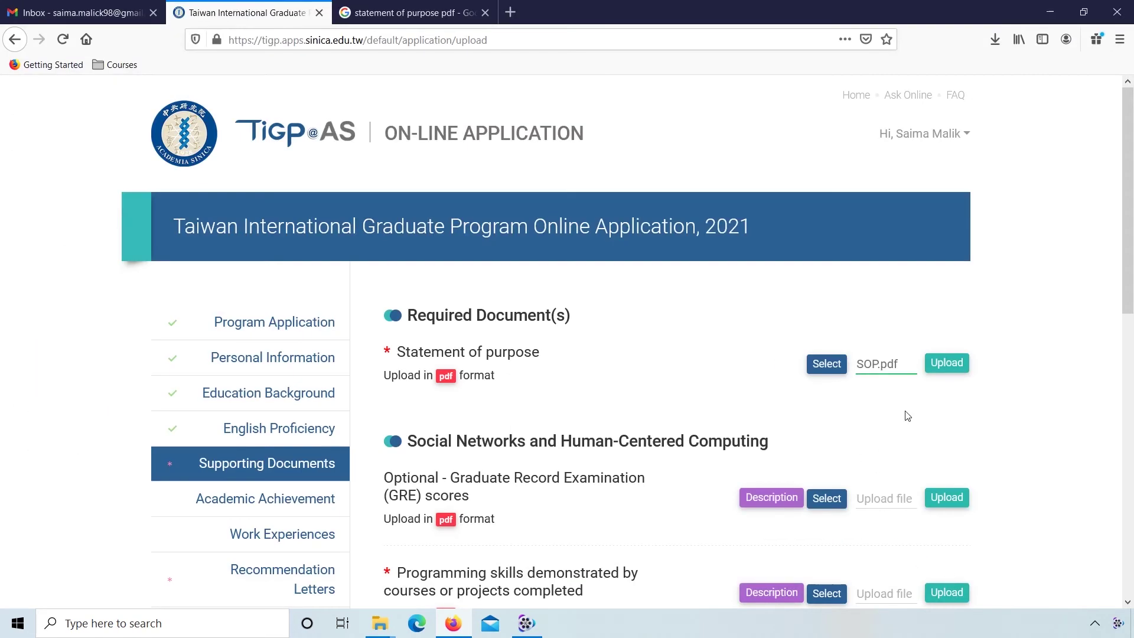
click(945, 364)
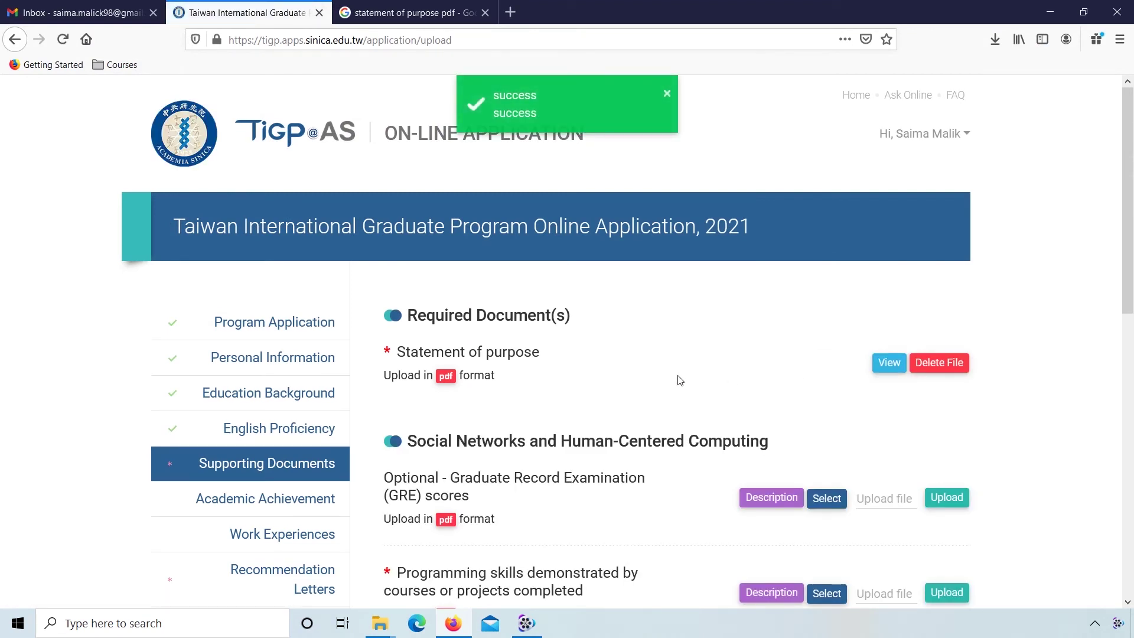
Step: Upload Programming Skills.pdf for programming skills and save the supporting documents
scroll(680, 380, down, 3)
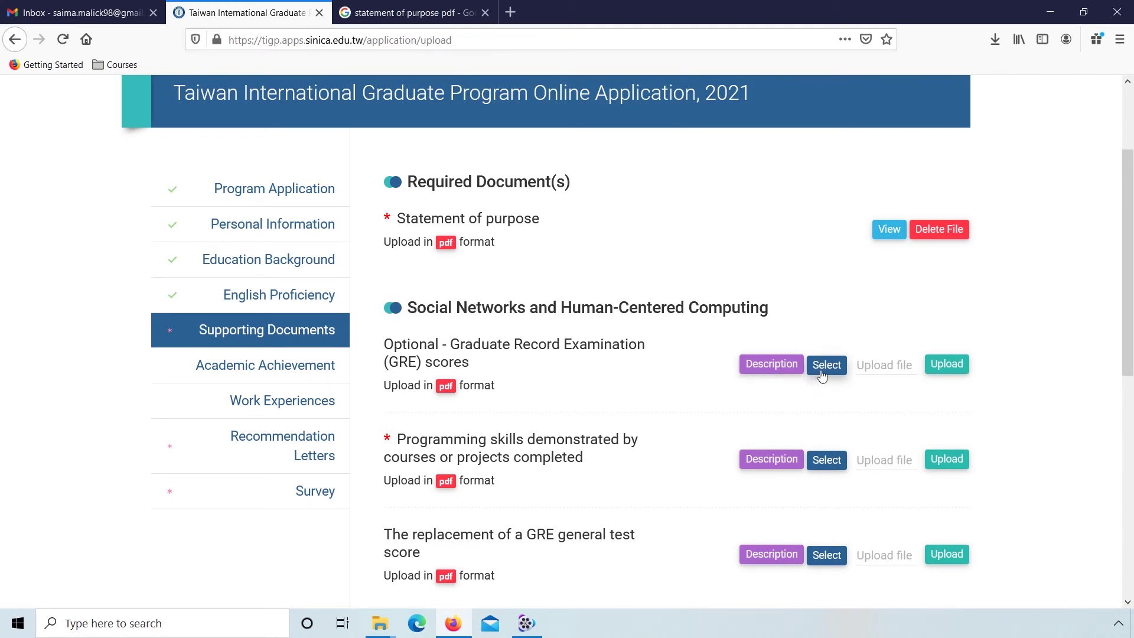
scroll(461, 414, down, 1)
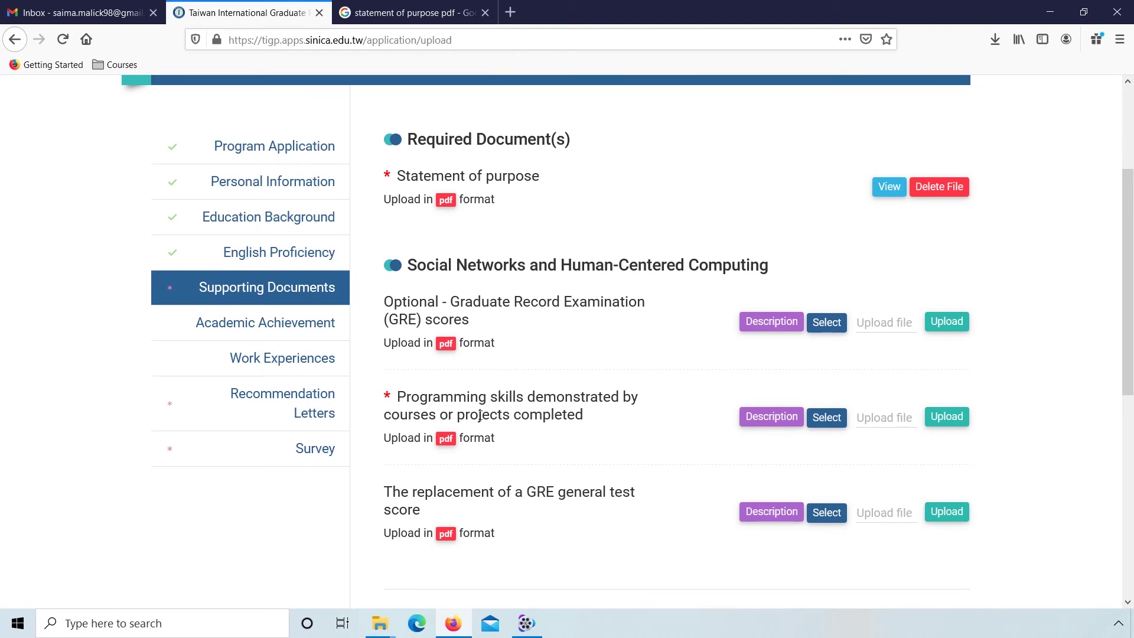
click(833, 419)
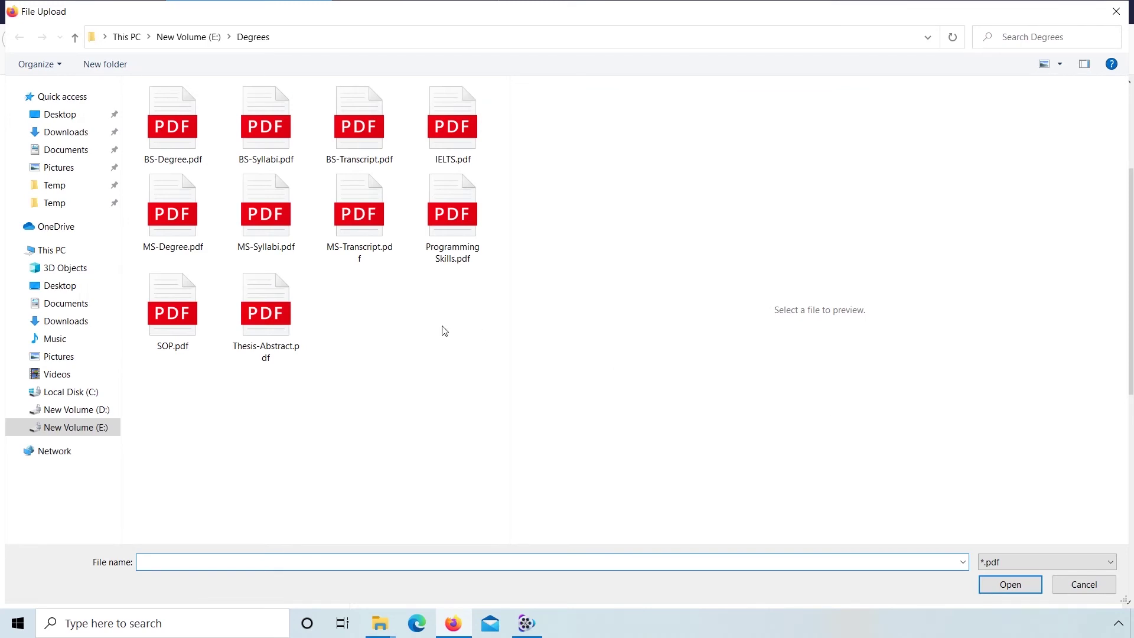
click(443, 229)
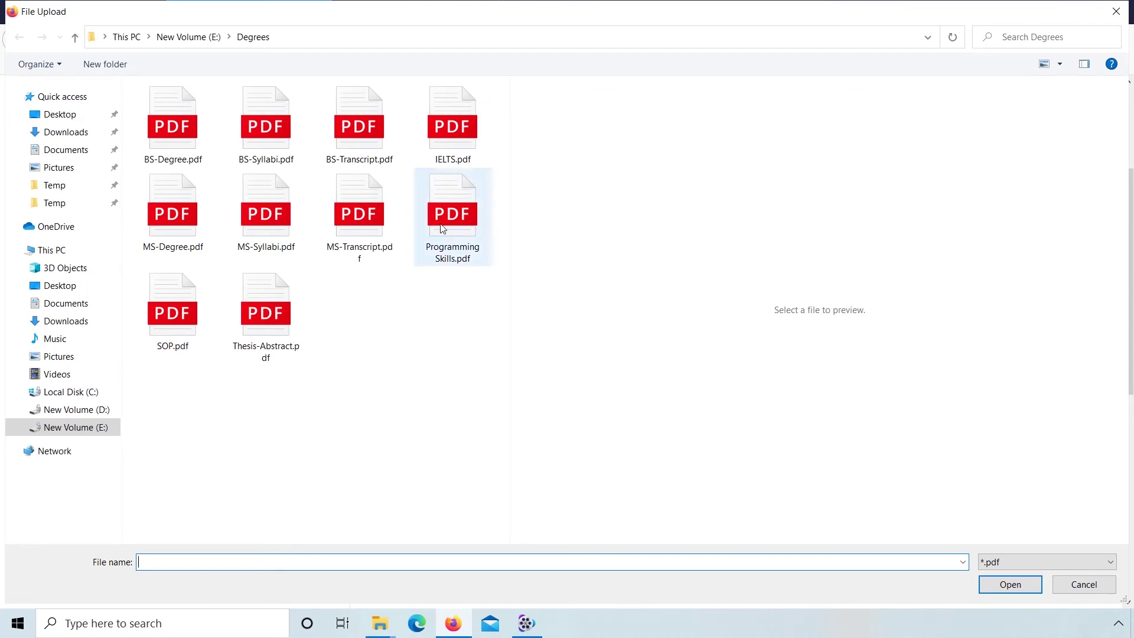
click(985, 589)
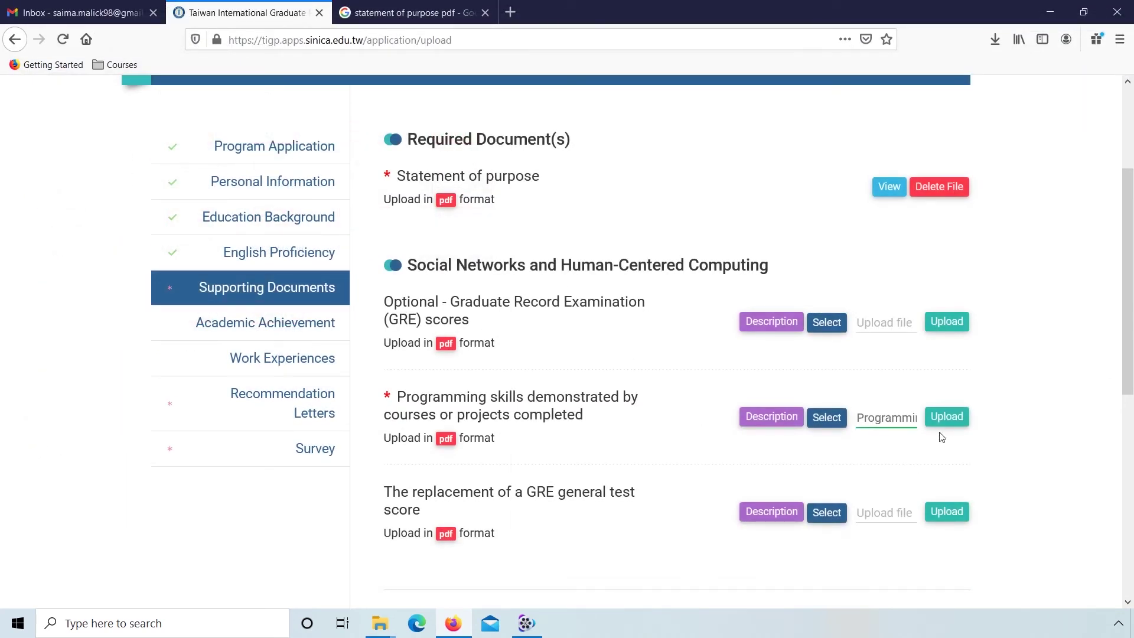
click(940, 425)
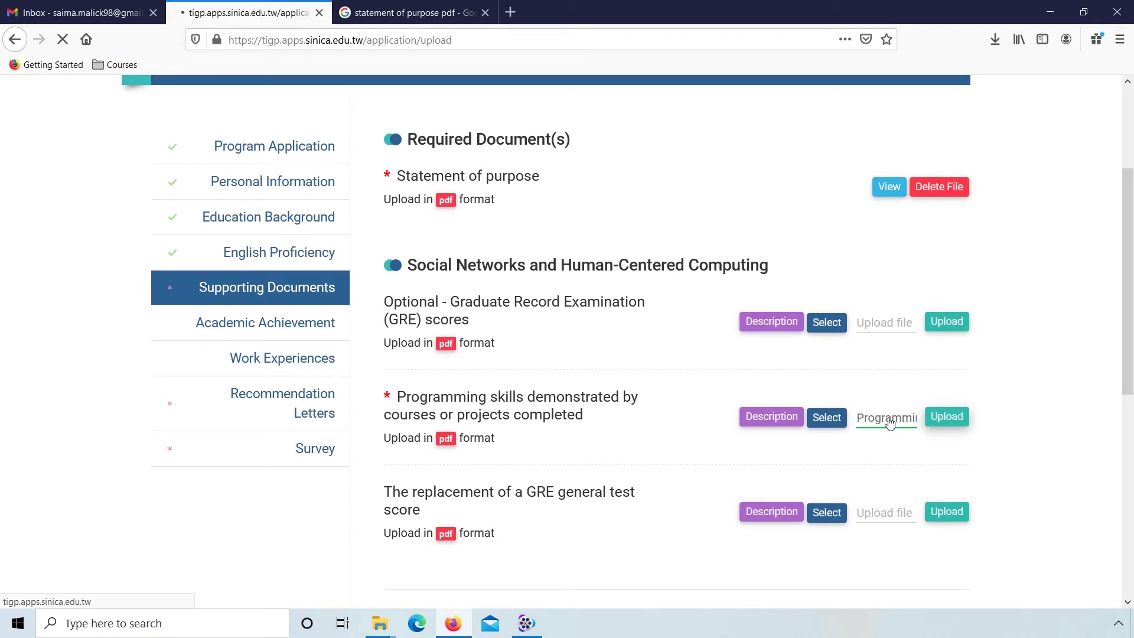
scroll(366, 498, down, 4)
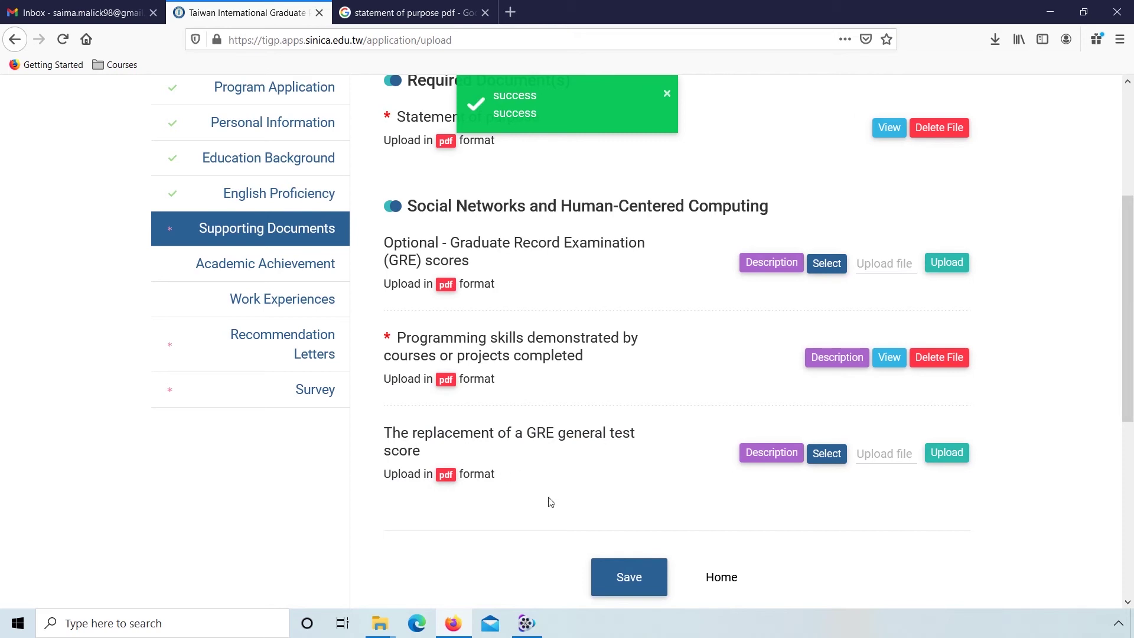
click(601, 573)
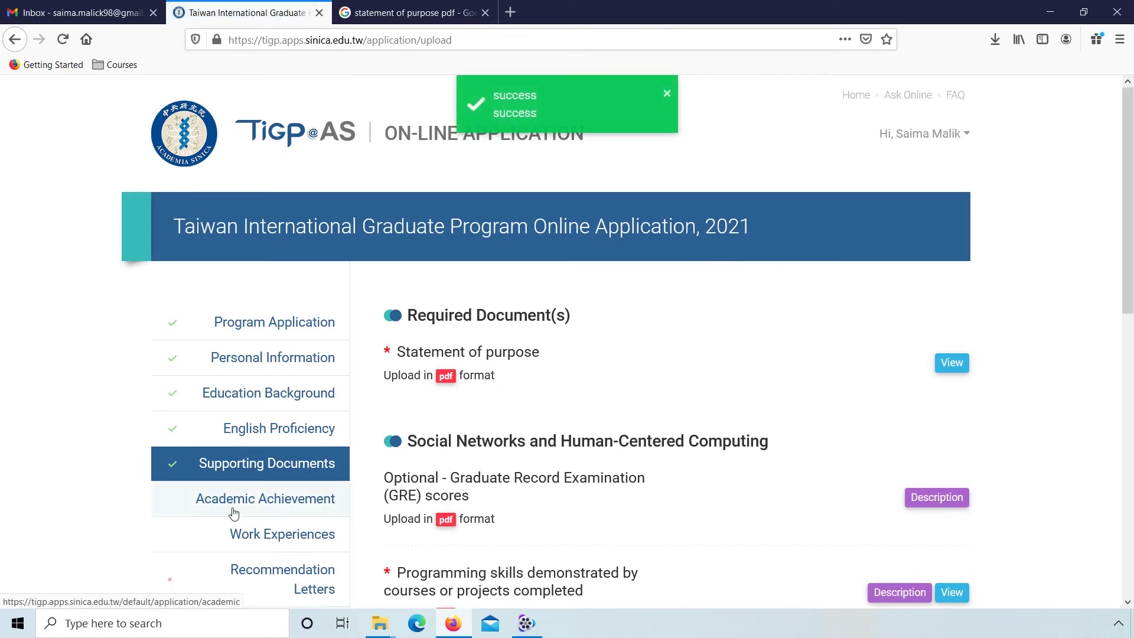
click(310, 507)
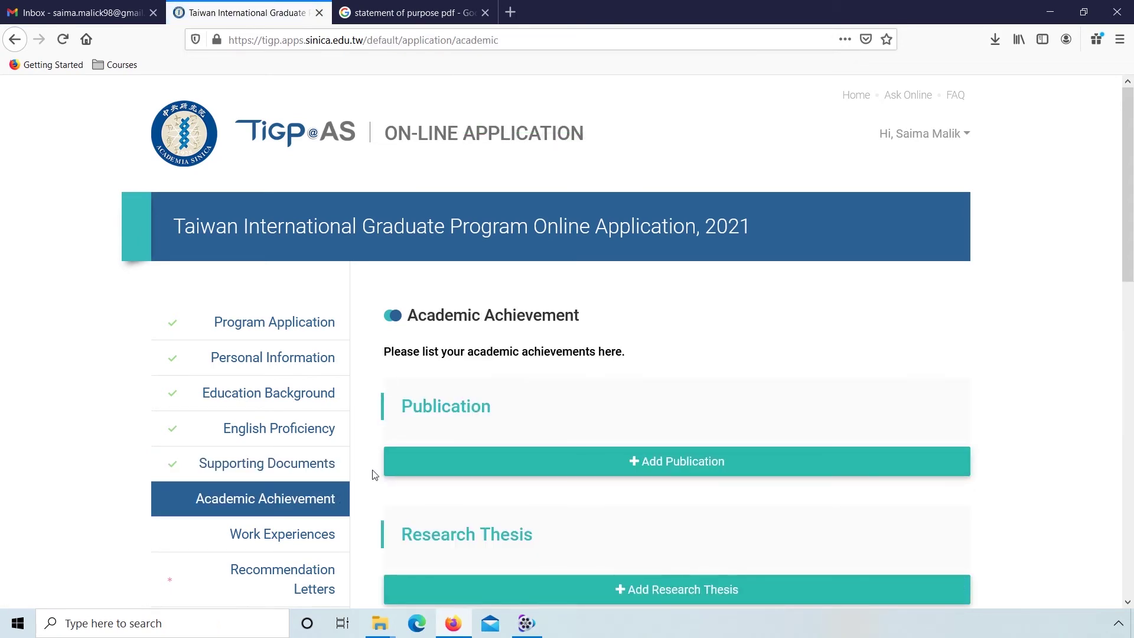
click(522, 463)
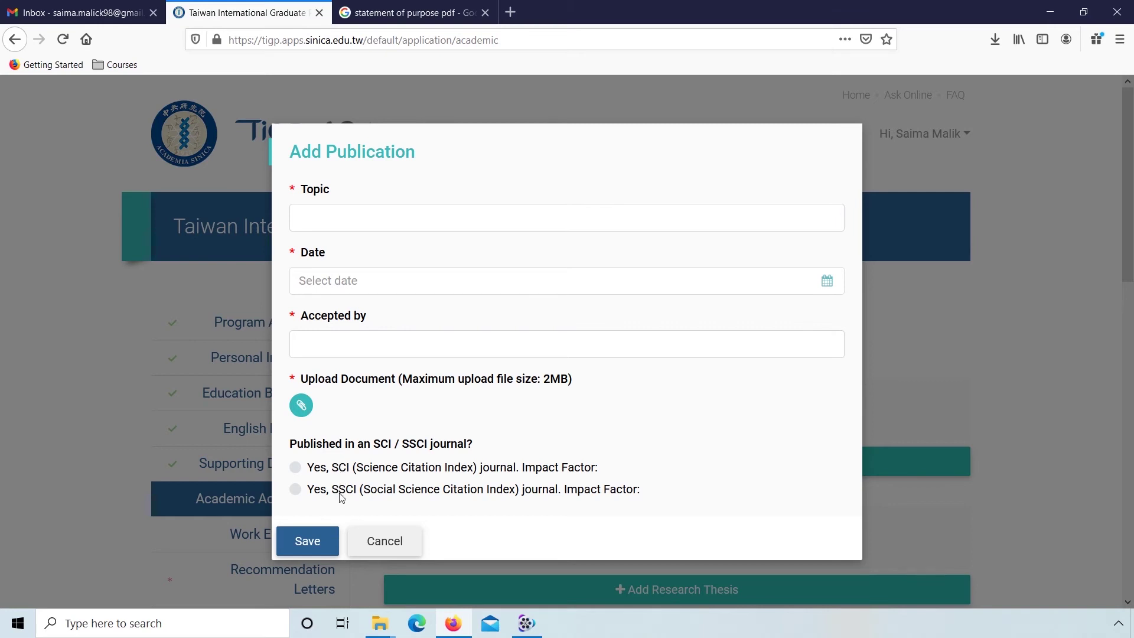
click(364, 543)
scroll(364, 544, down, 4)
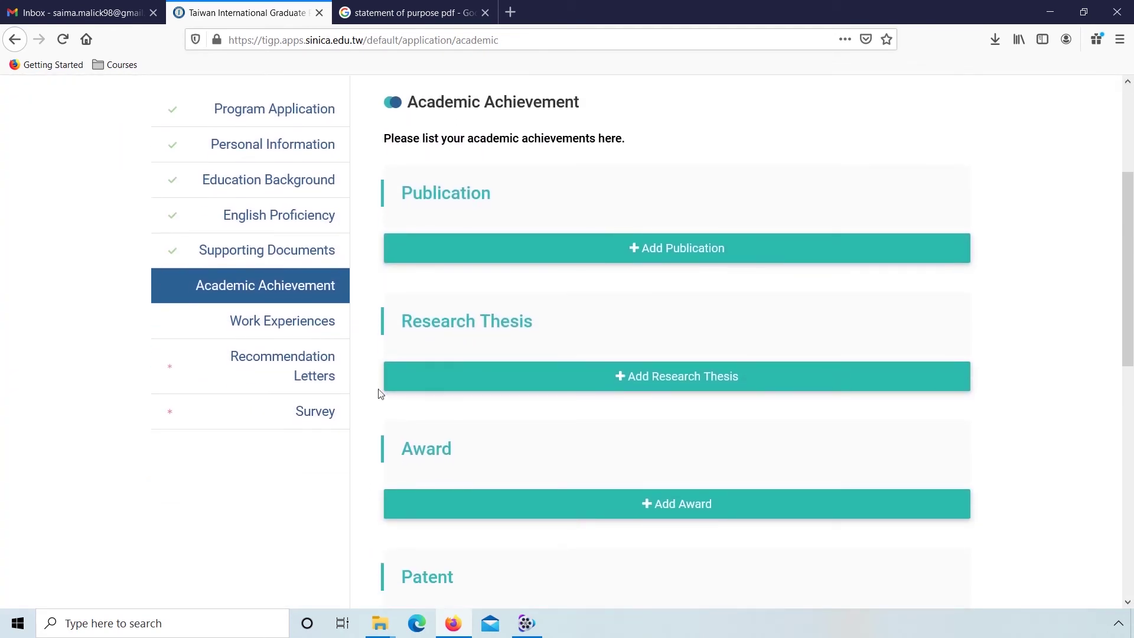
click(462, 379)
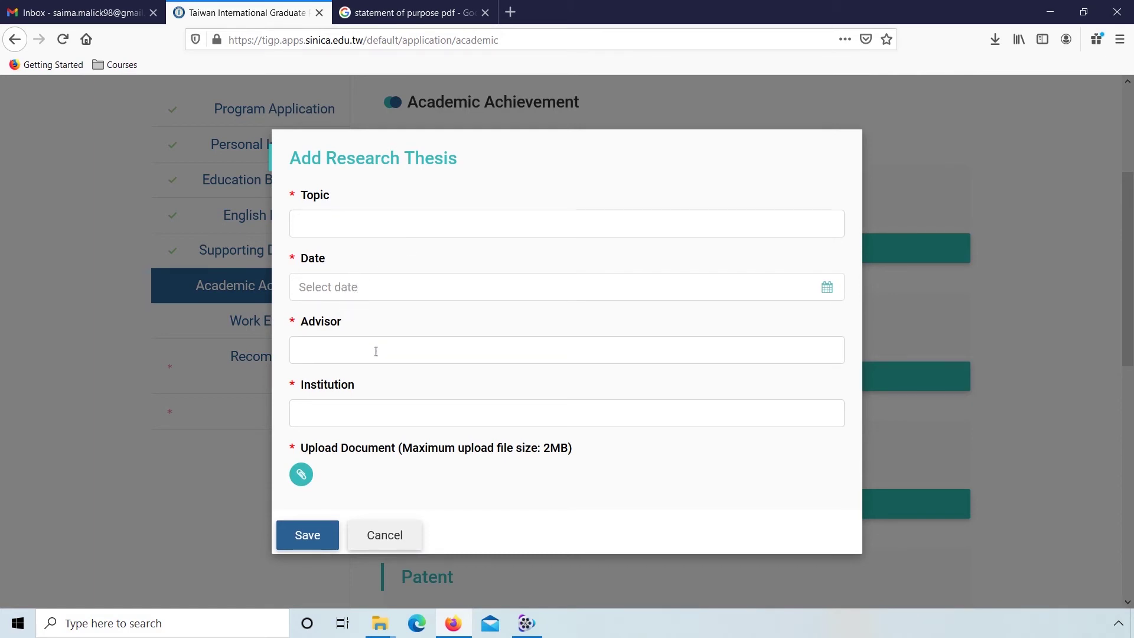
click(358, 535)
scroll(362, 535, down, 4)
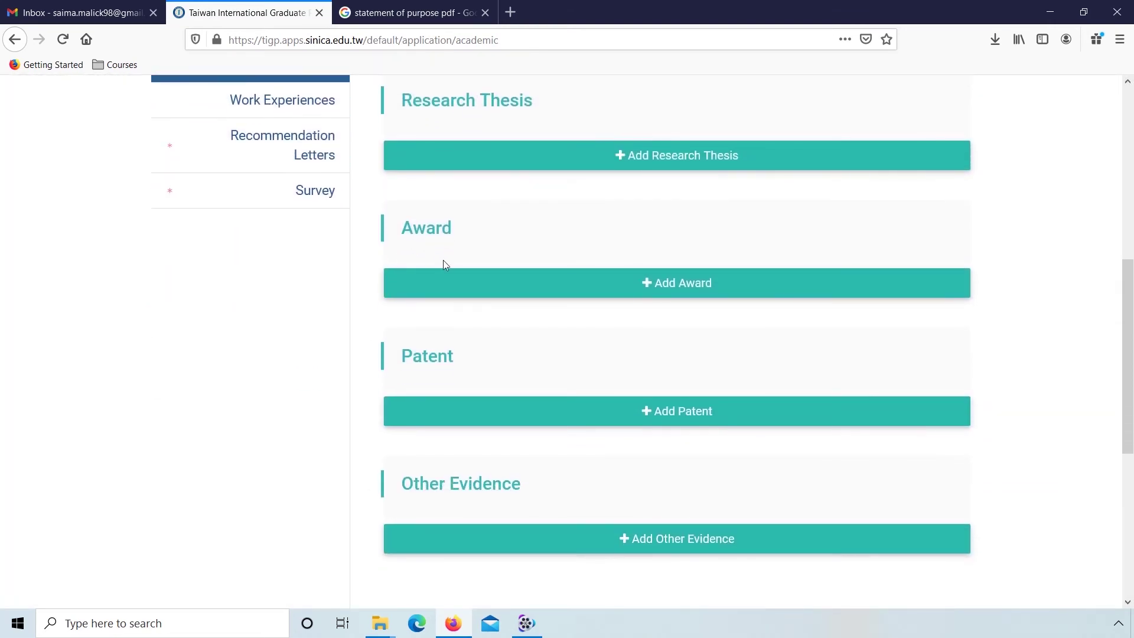
click(537, 292)
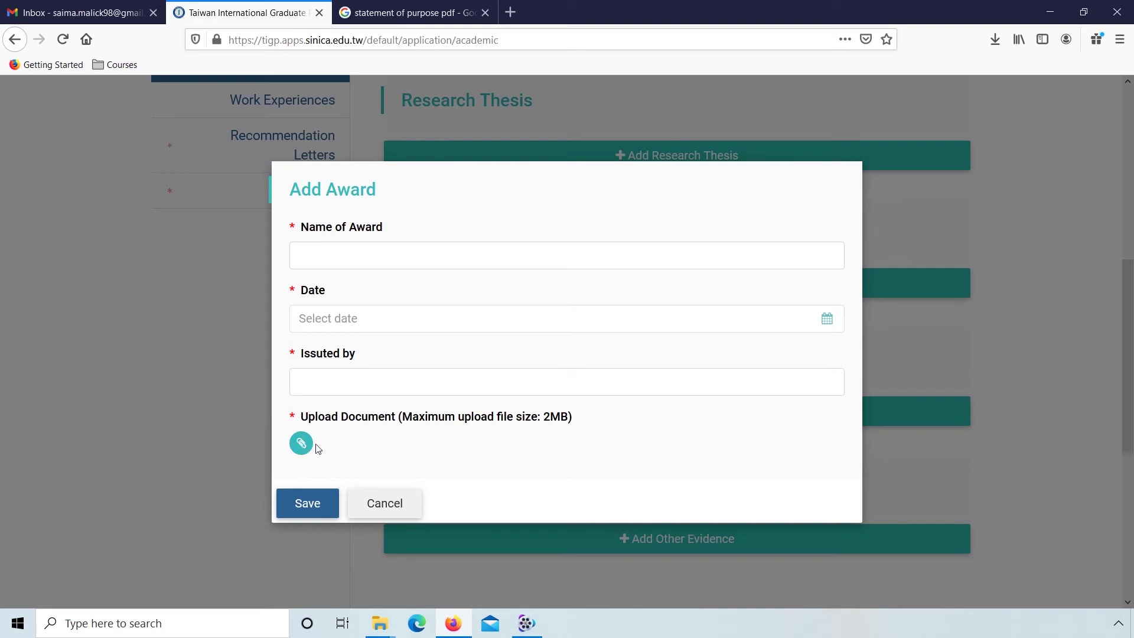
click(364, 505)
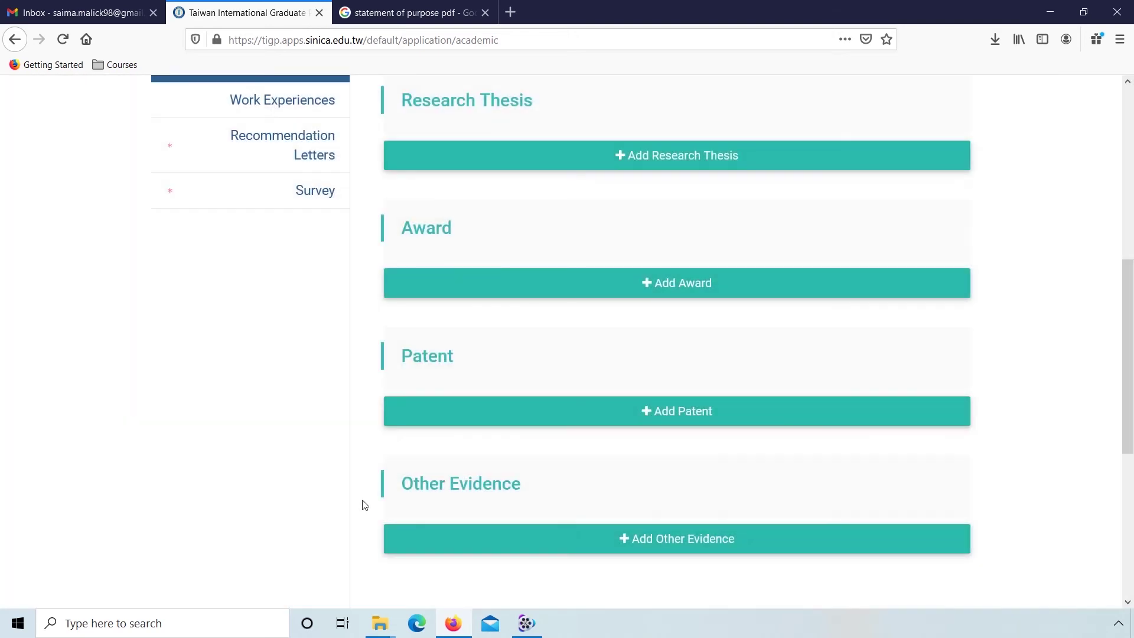
scroll(363, 501, down, 2)
click(520, 351)
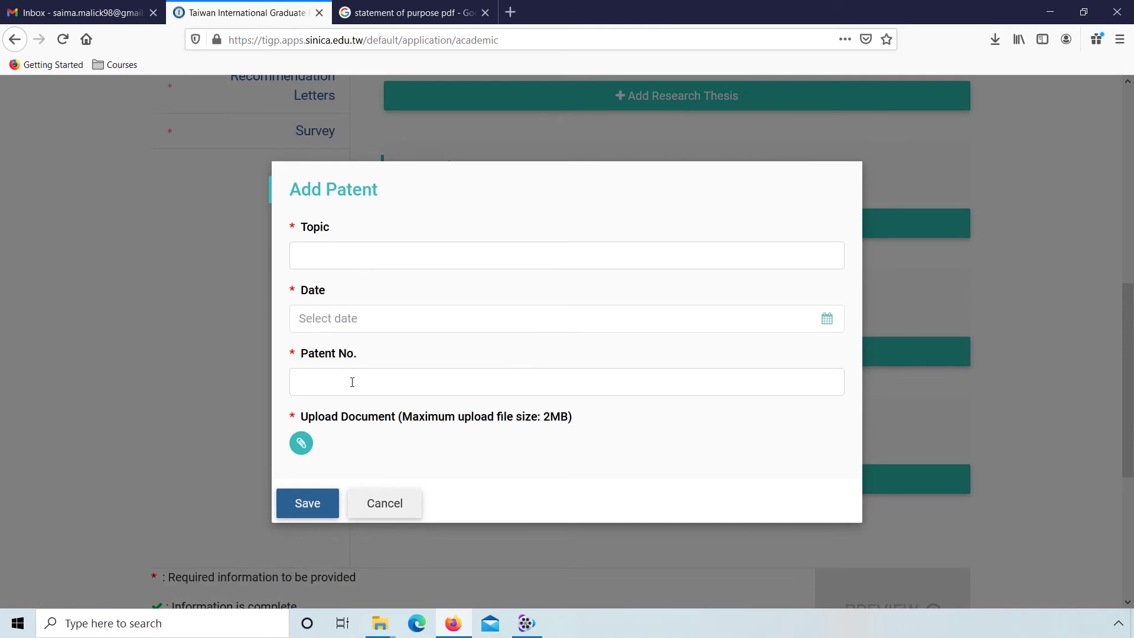
click(362, 503)
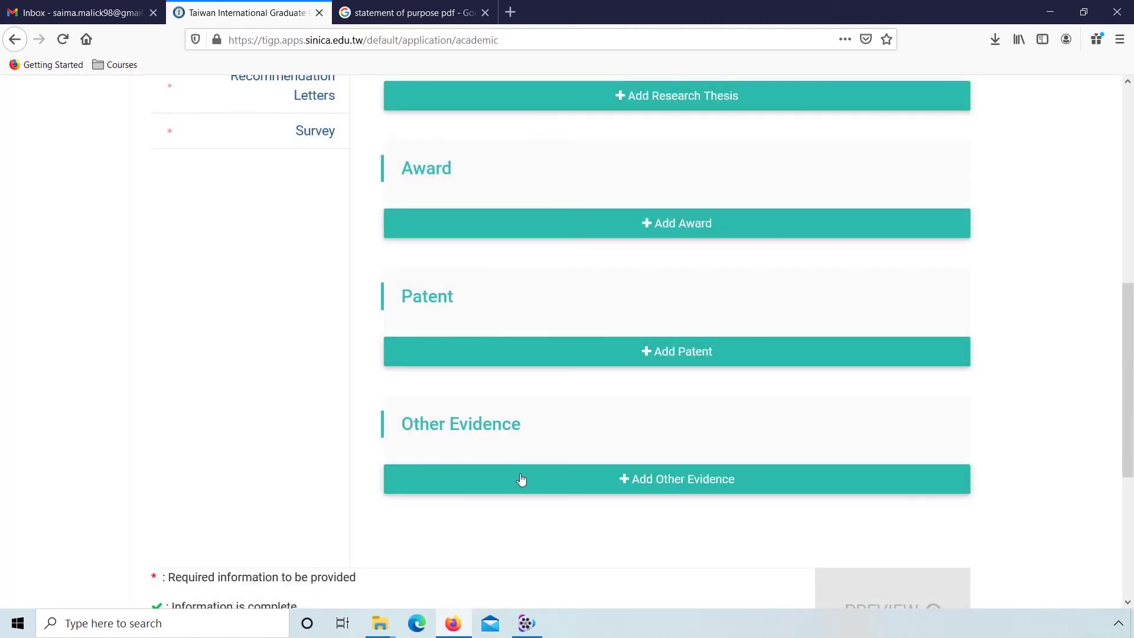
click(511, 483)
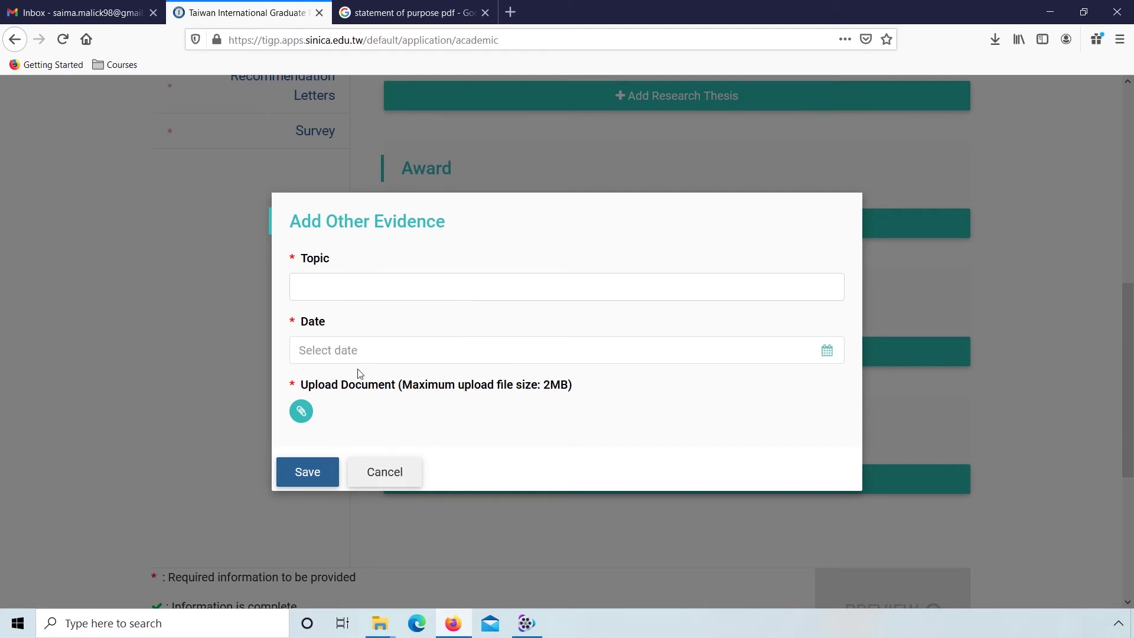
click(352, 466)
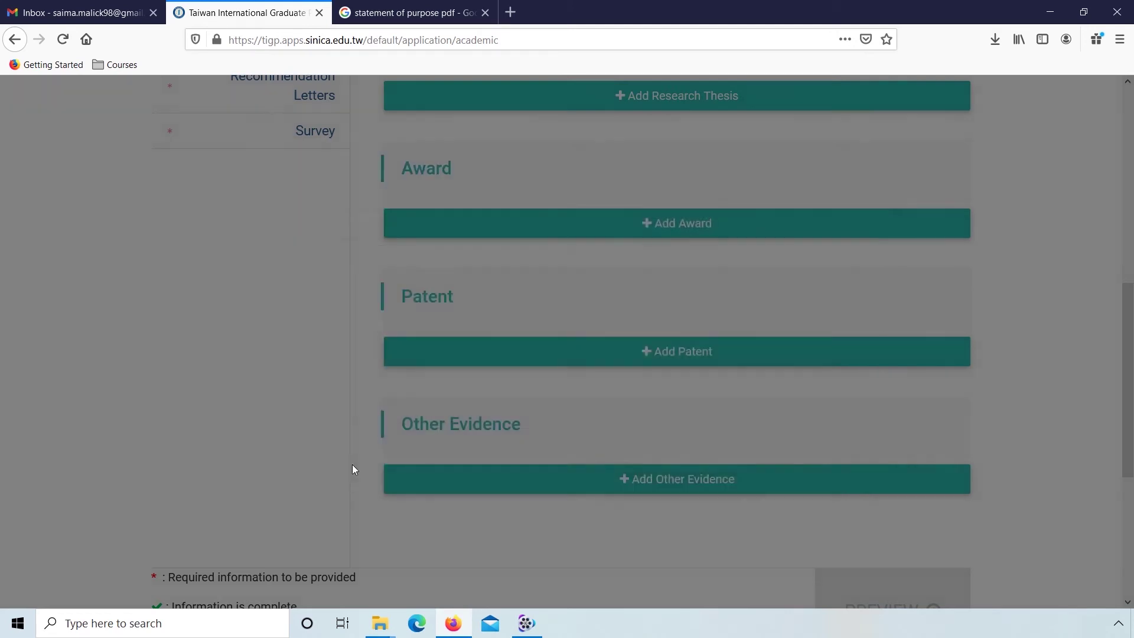
scroll(363, 468, up, 3)
scroll(366, 469, up, 5)
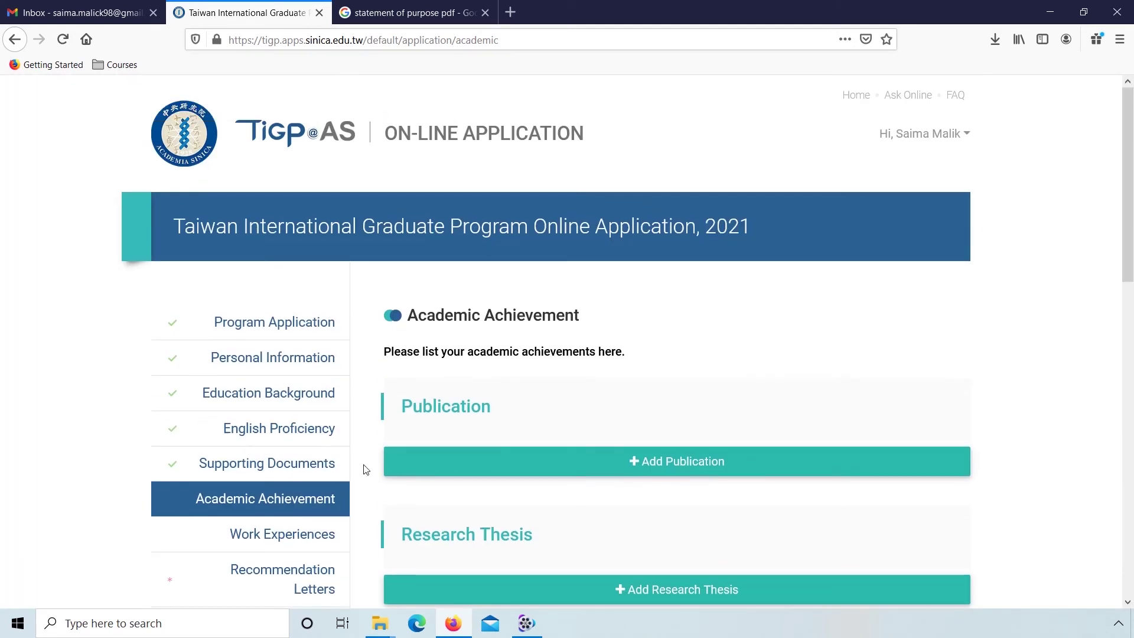
Step: Go to Work Experiences and cancel the add-work-experience form, leaving no entries
click(248, 530)
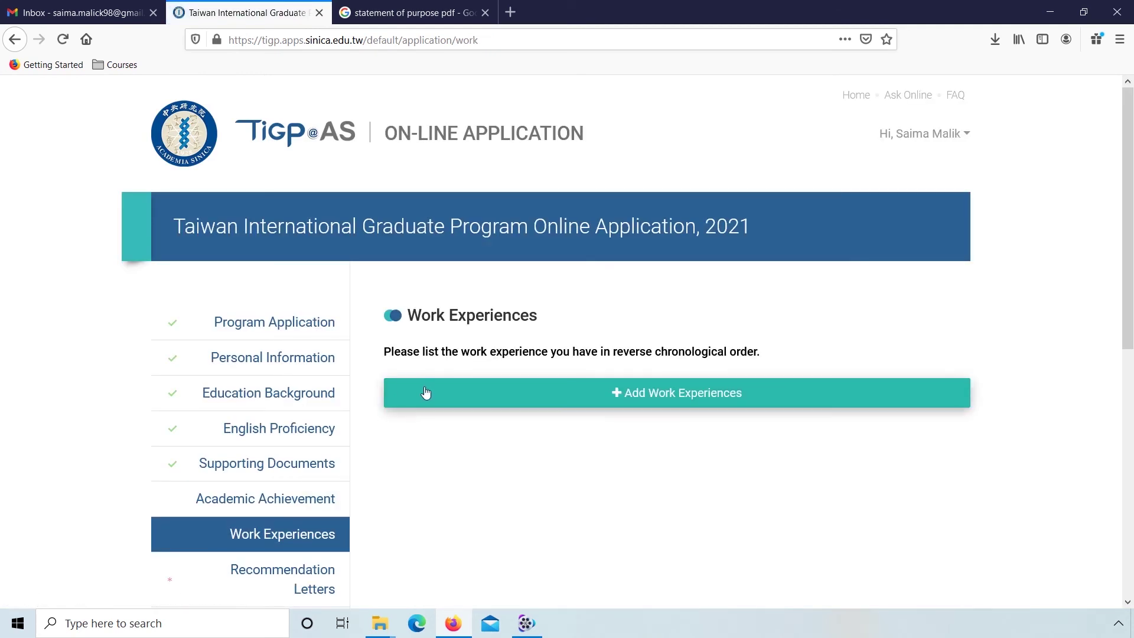
click(523, 394)
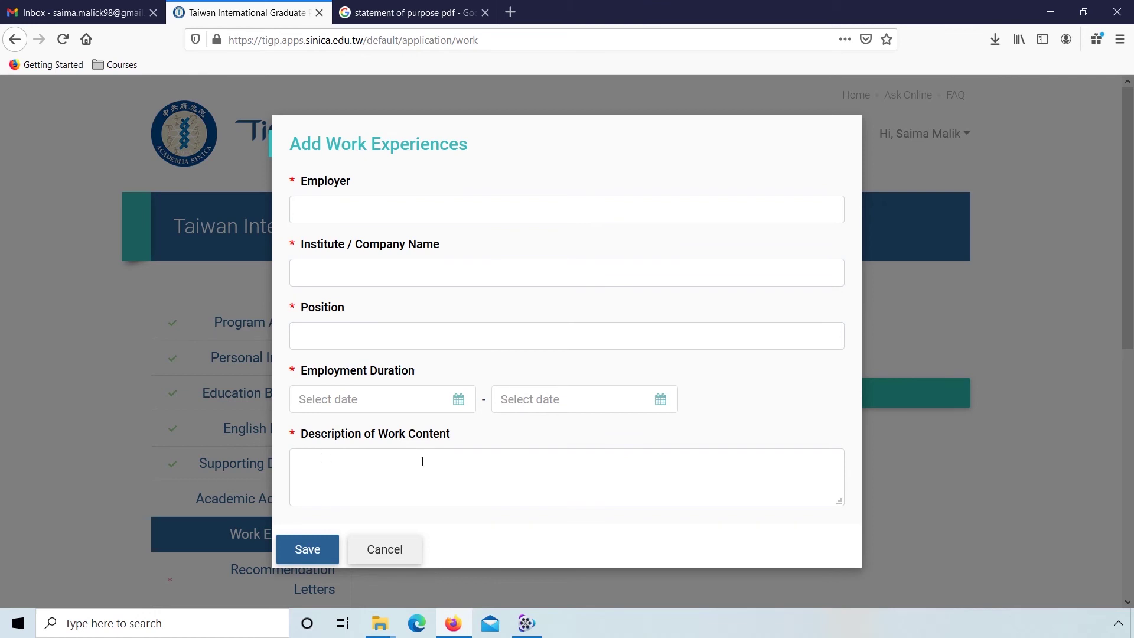
click(384, 549)
scroll(383, 552, down, 2)
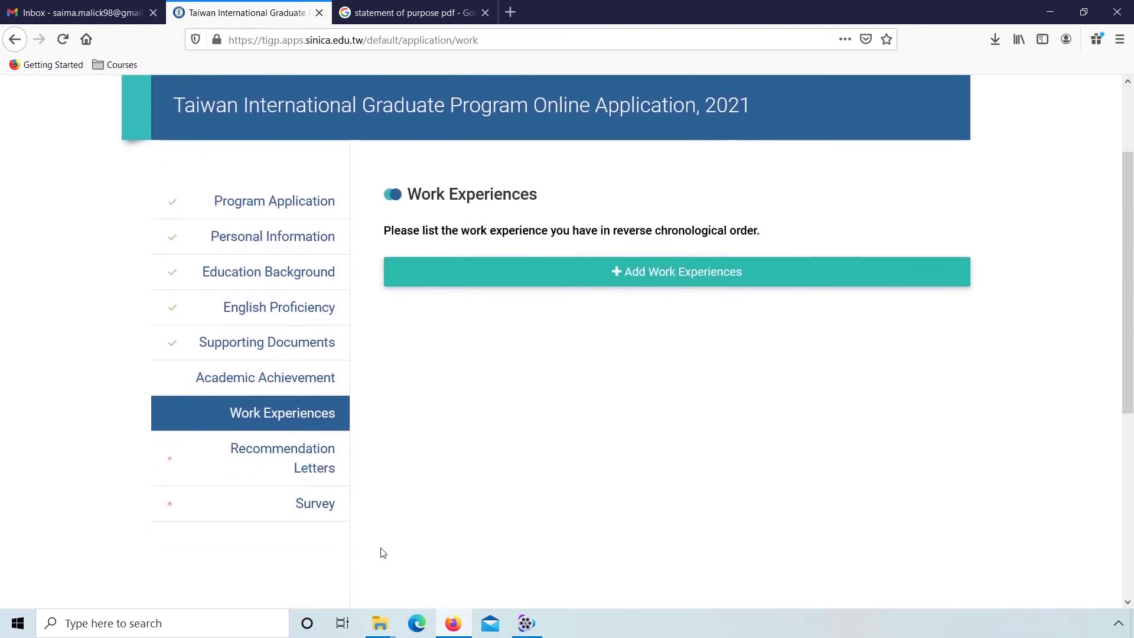
Step: In Recommendation Letters, add a referee at NUST related as Advisor and save
click(302, 465)
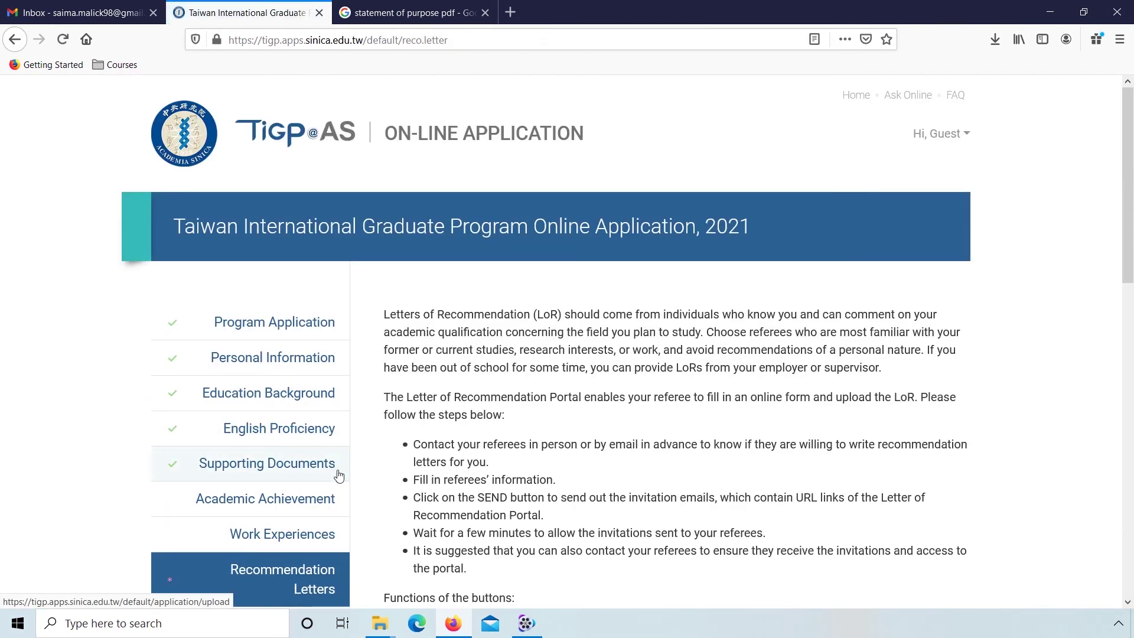
scroll(345, 498, down, 2)
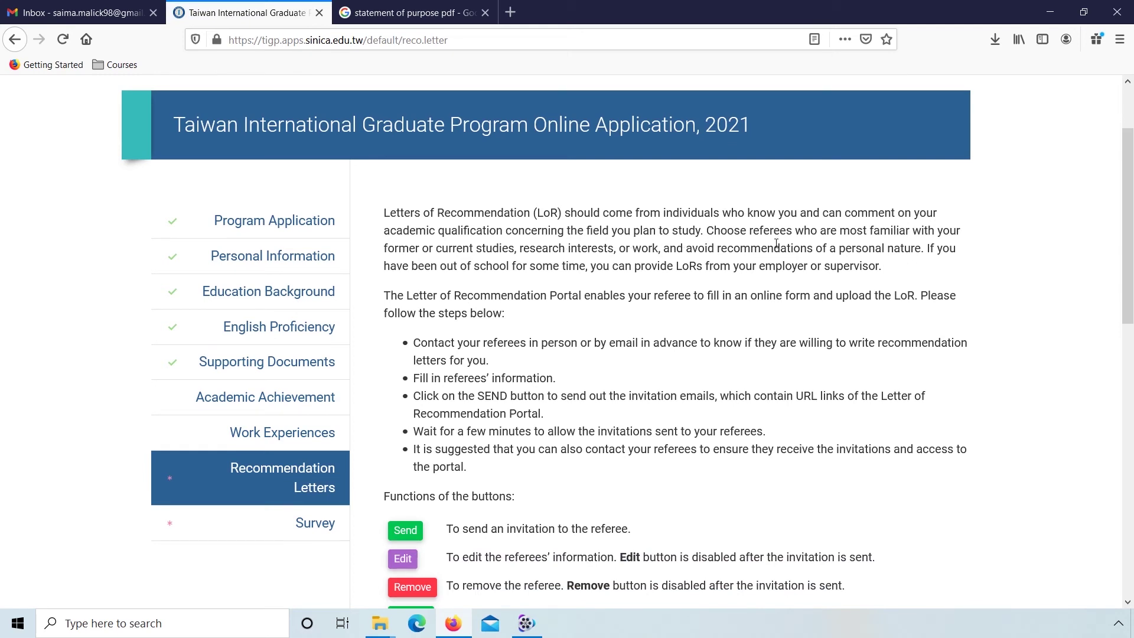
scroll(363, 464, down, 5)
scroll(363, 466, down, 2)
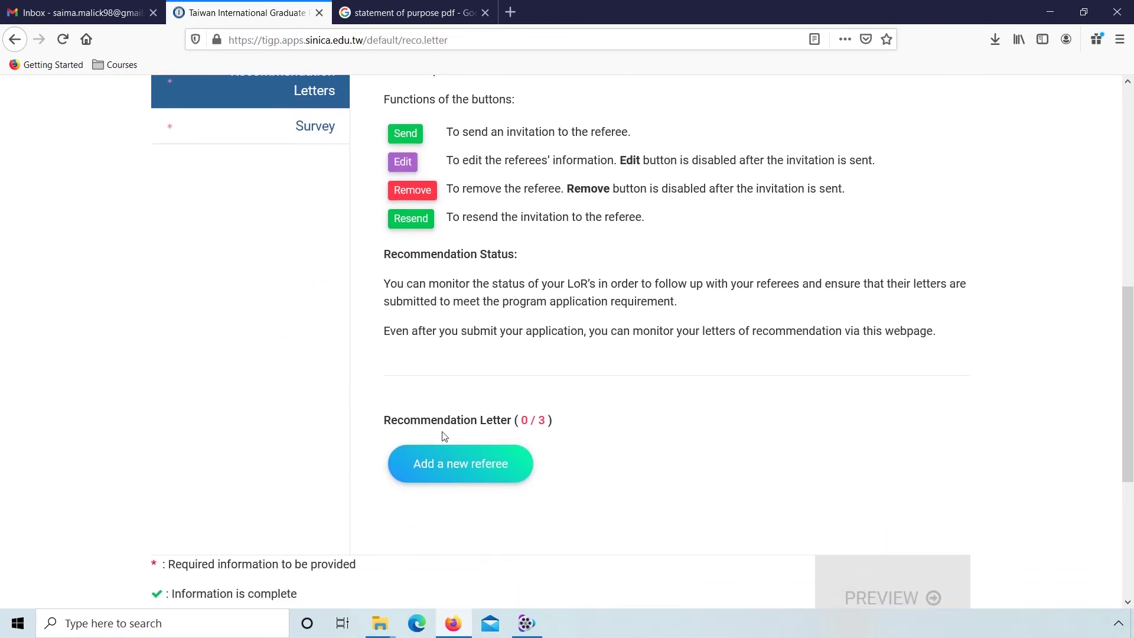
click(457, 466)
text(UST)
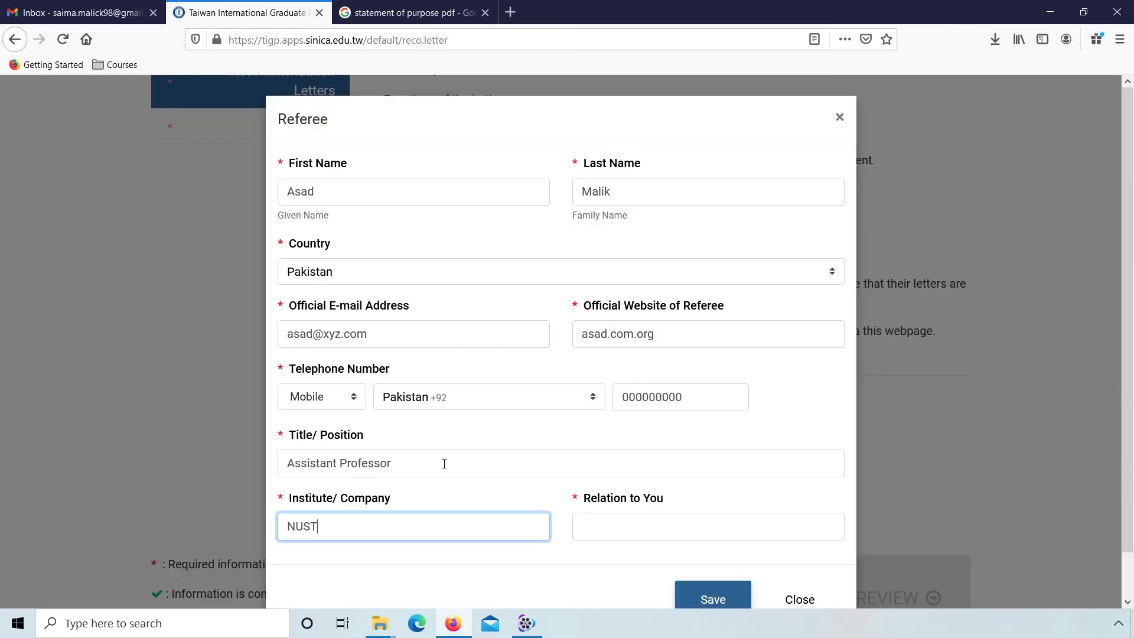
key(Tab)
text(Advisor)
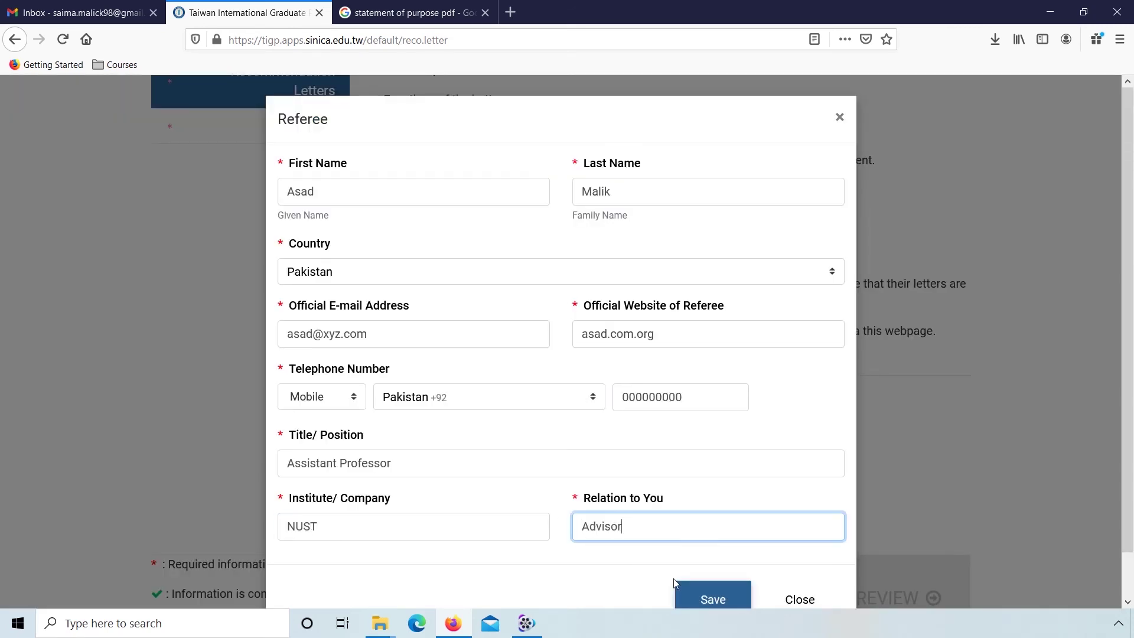
click(694, 599)
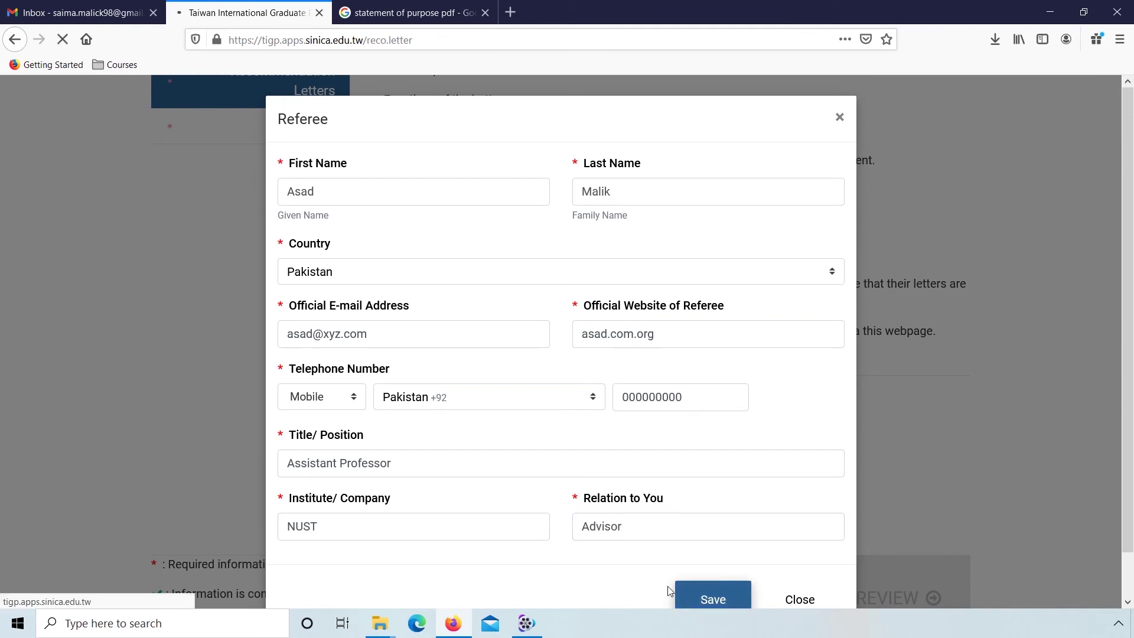
scroll(388, 518, down, 9)
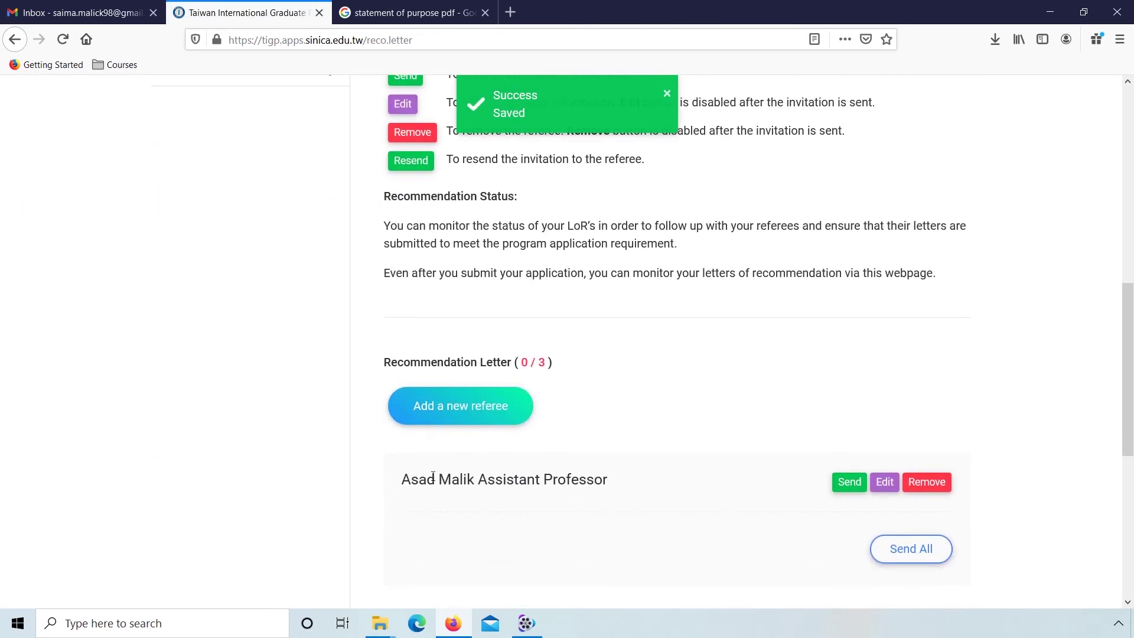
Step: Start a new referee, entering their first and last name and Pakistan as country
click(452, 407)
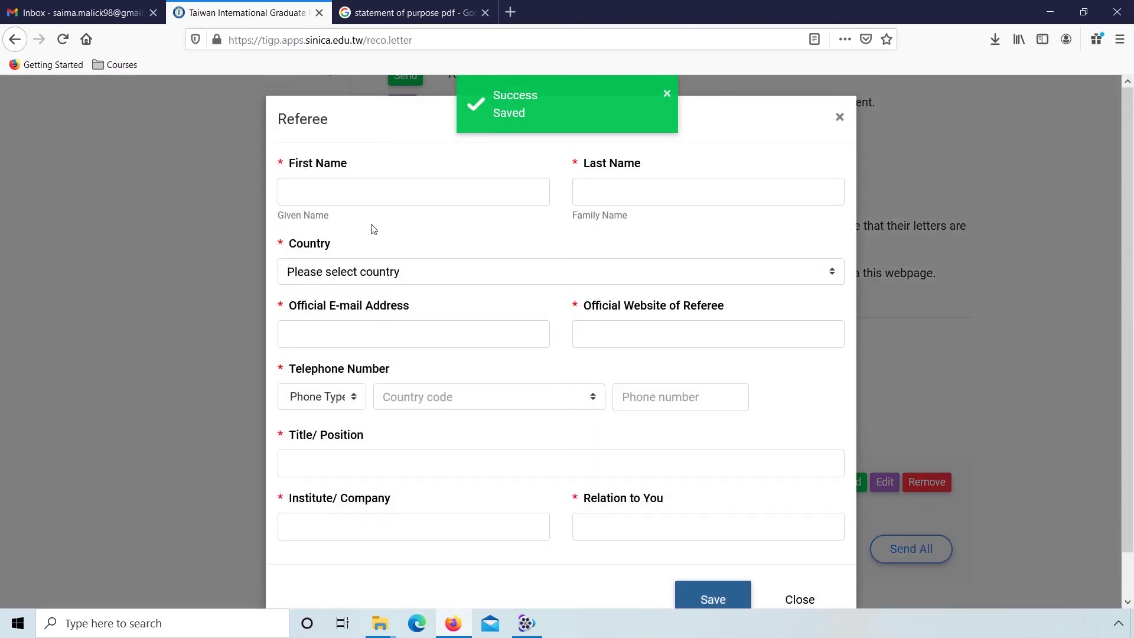
click(351, 196)
key(Tab)
key(Tab)
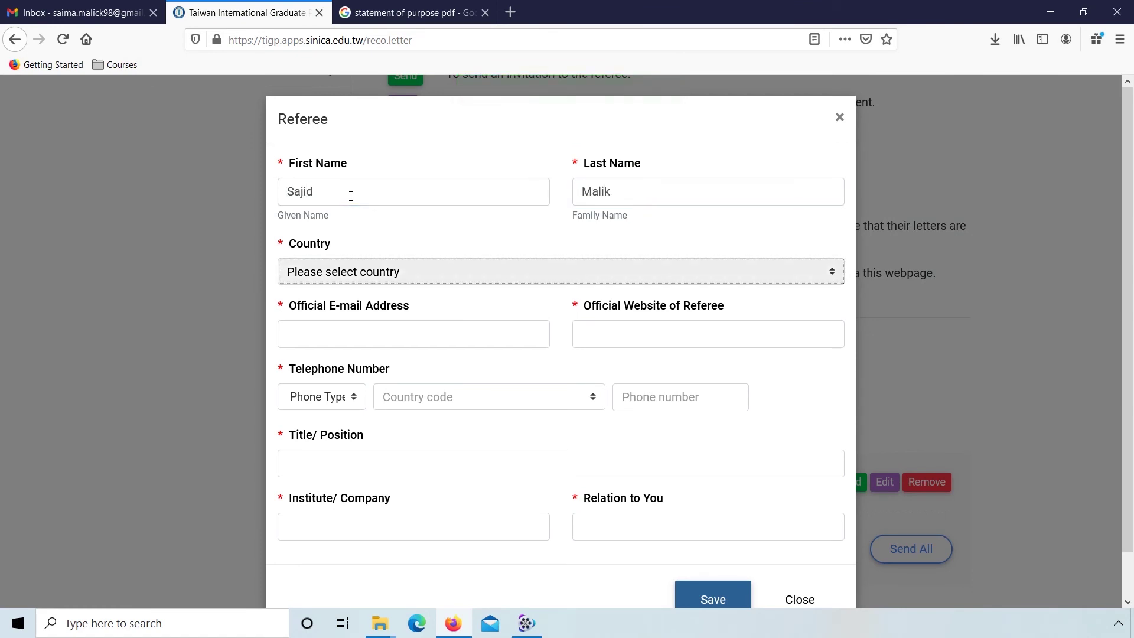
click(375, 272)
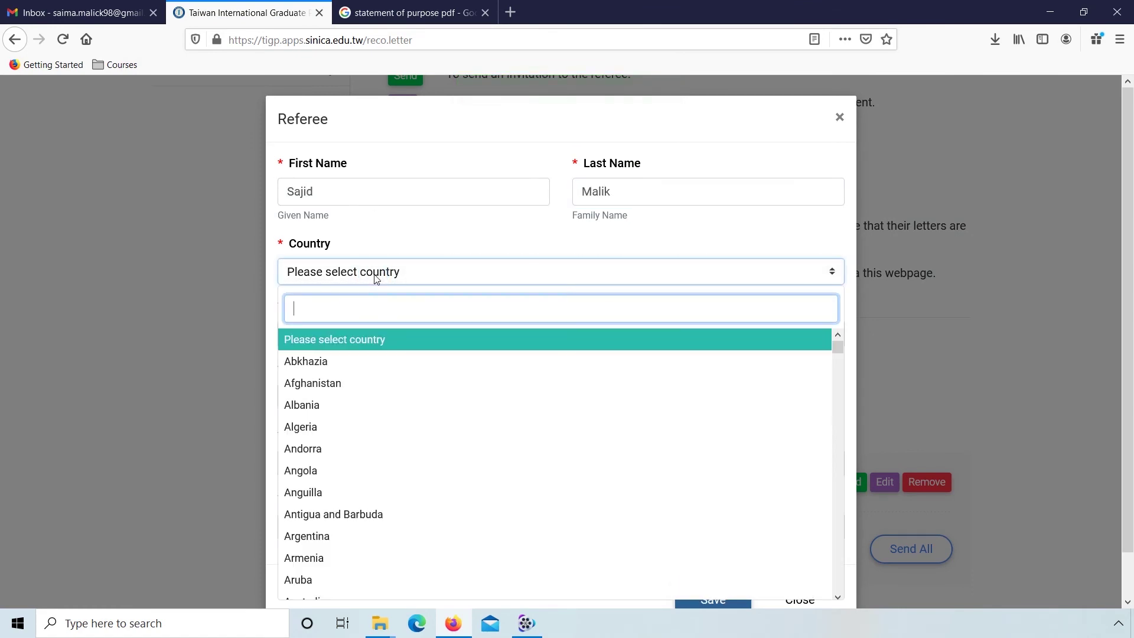
text(pak)
click(354, 343)
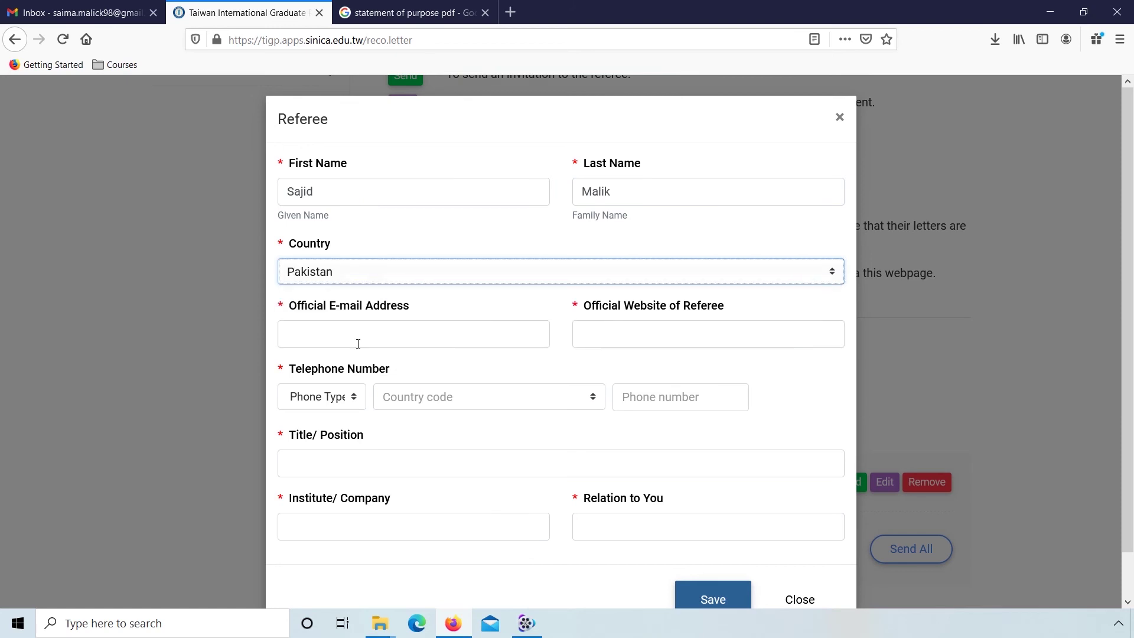
Step: Fill in the referee's e-mail, website, and a Mobile phone with Pakistan +92 code
click(354, 339)
text(sajid@xyz.com)
key(Tab)
text(sajid.com.org)
key(Tab)
key(Down)
key(Tab)
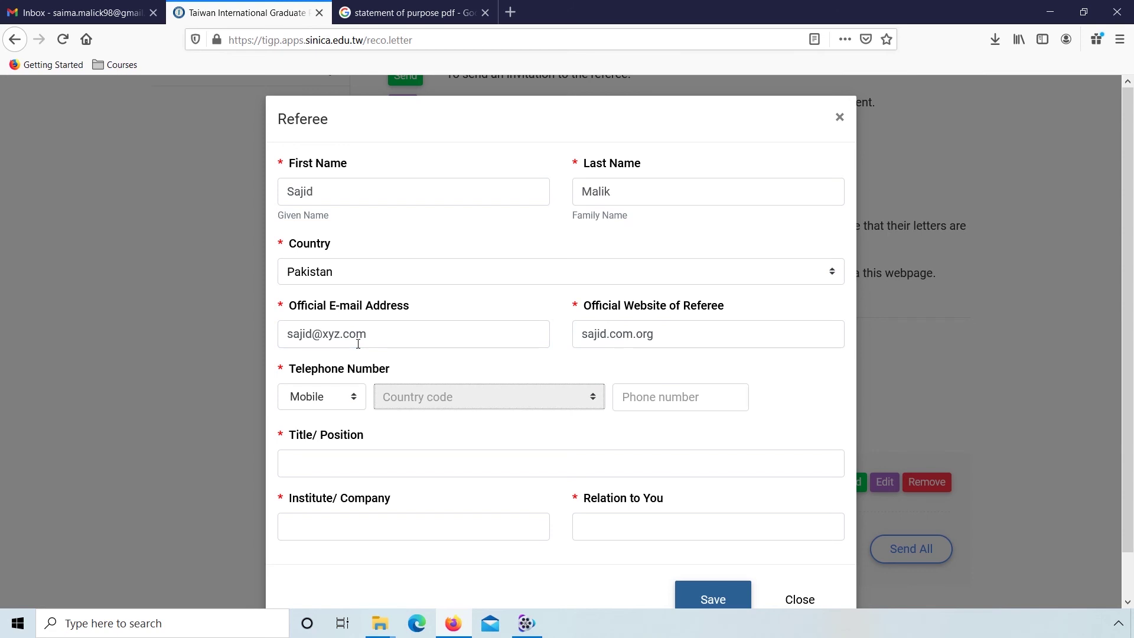
click(423, 399)
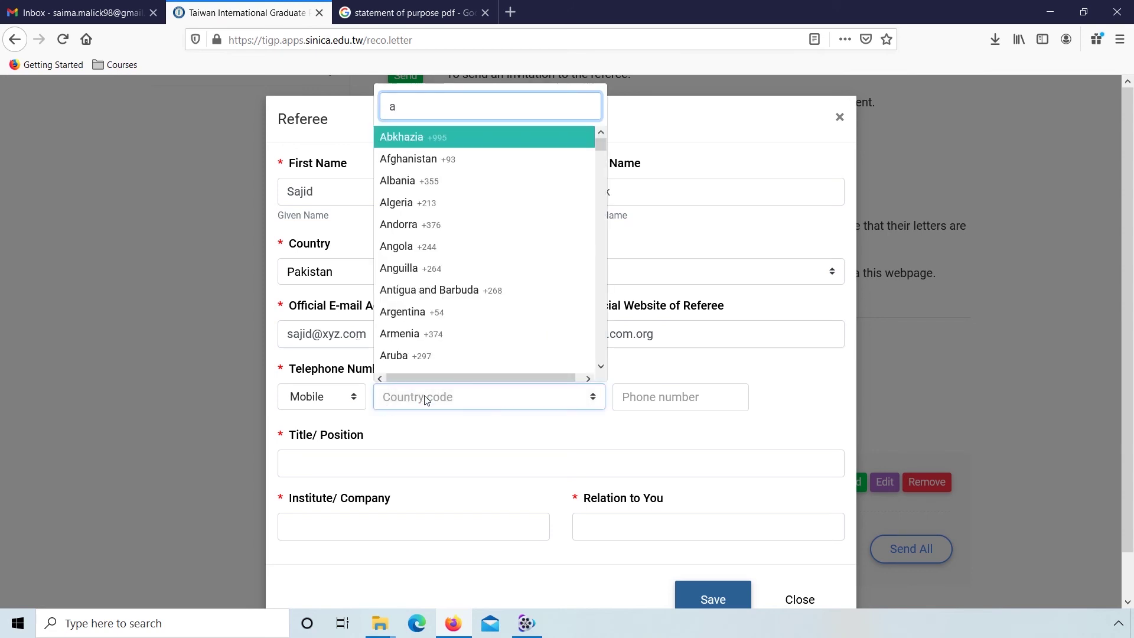
key(BackSpace)
text(pak)
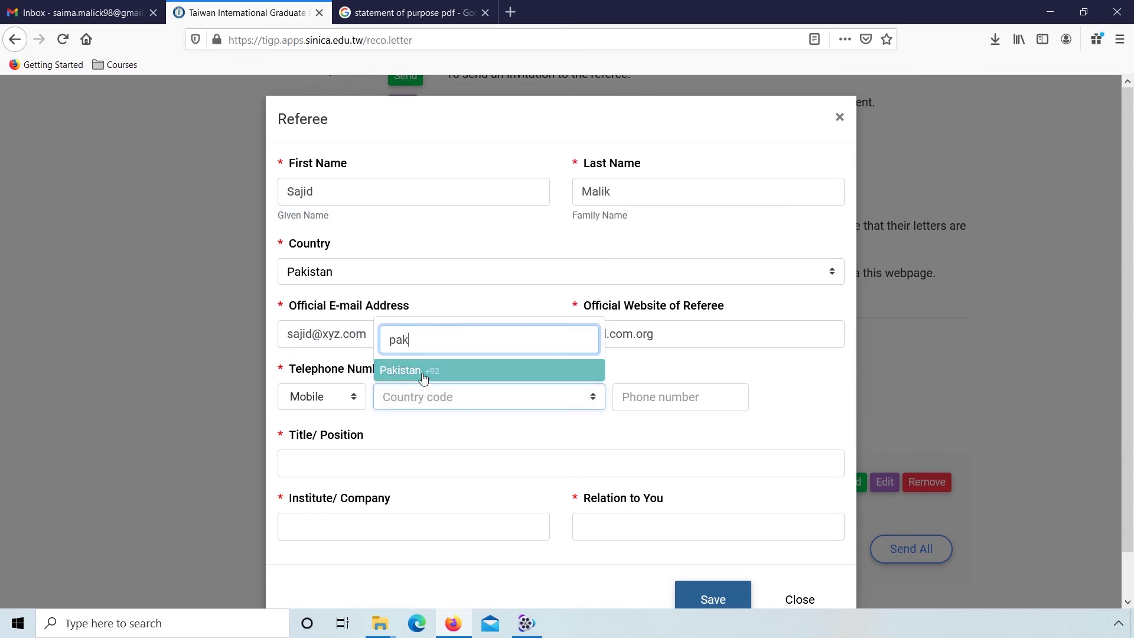
click(423, 372)
click(640, 398)
text(000000000)
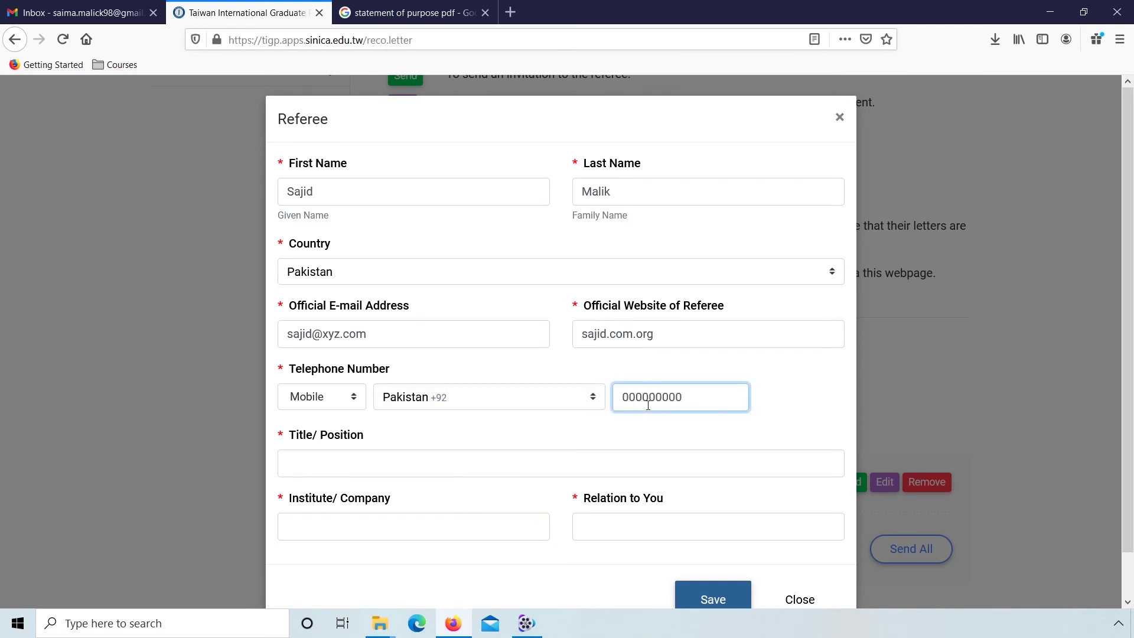
Step: Set title Associate Professor, institute NUST, relation Teacher, and save the second referee
key(Tab)
text(Associat)
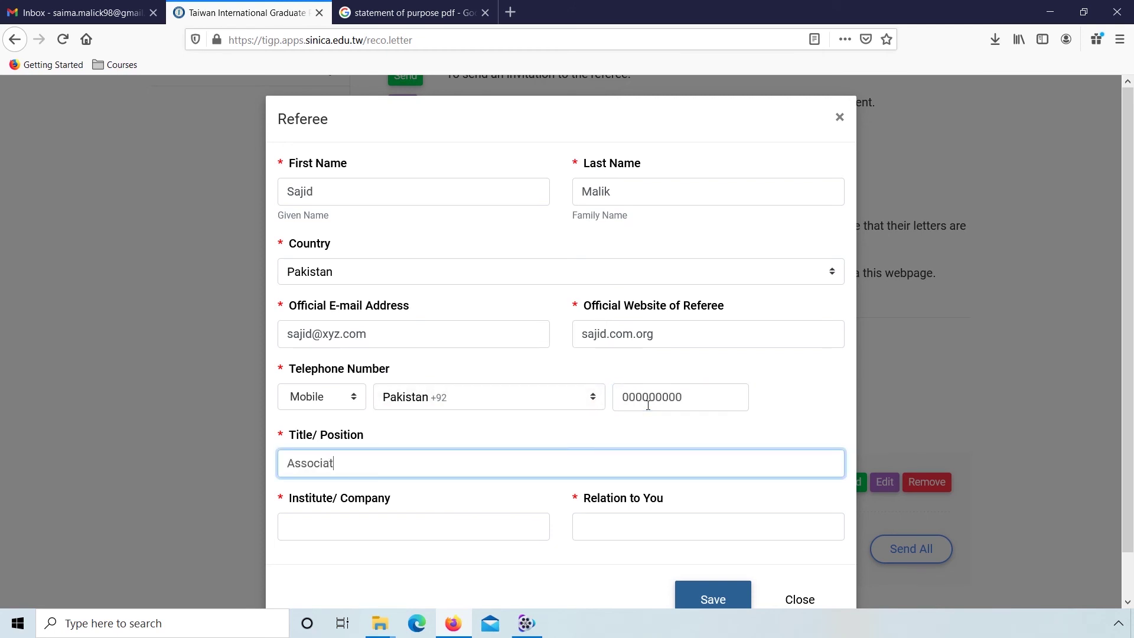
text(e Professor)
key(Tab)
text(NSUT)
key(BackSpace)
key(BackSpace)
key(BackSpace)
text(UST)
key(Tab)
text(Tea)
click(695, 612)
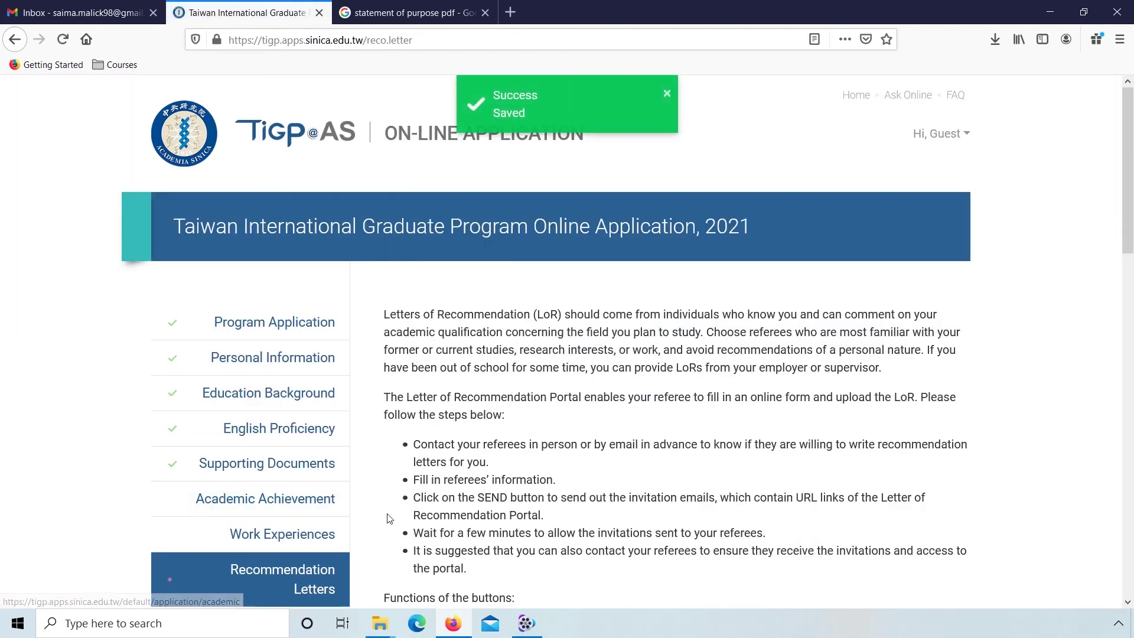
Step: Start a third referee, entering their first and last name and Pakistan as country
scroll(387, 513, down, 7)
scroll(388, 518, down, 3)
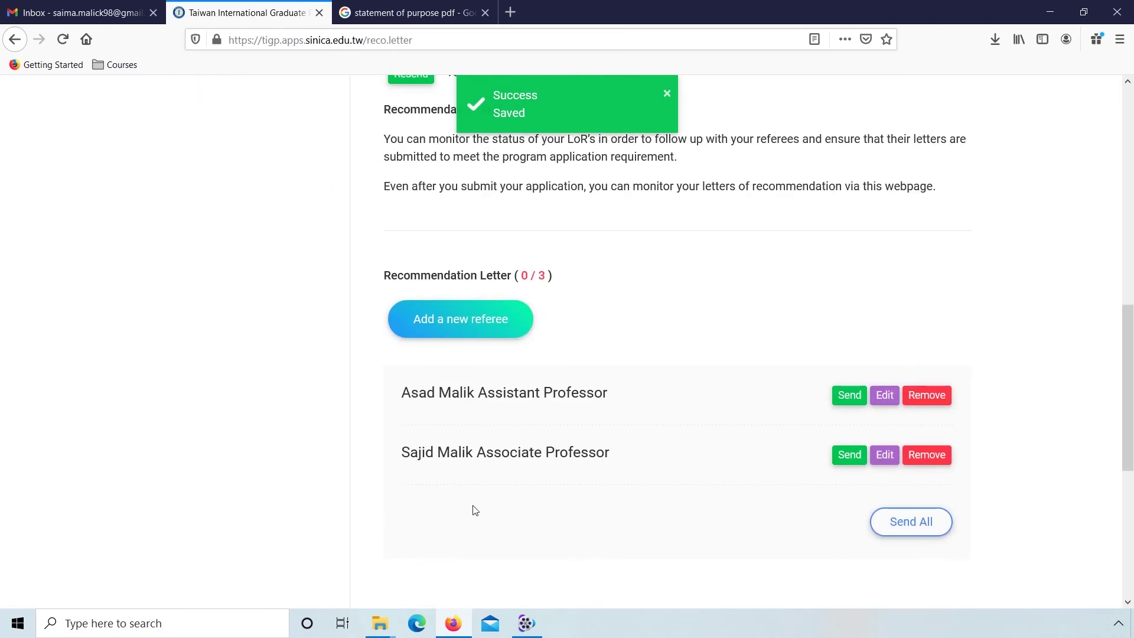
scroll(368, 481, up, 2)
right_click(368, 479)
click(370, 487)
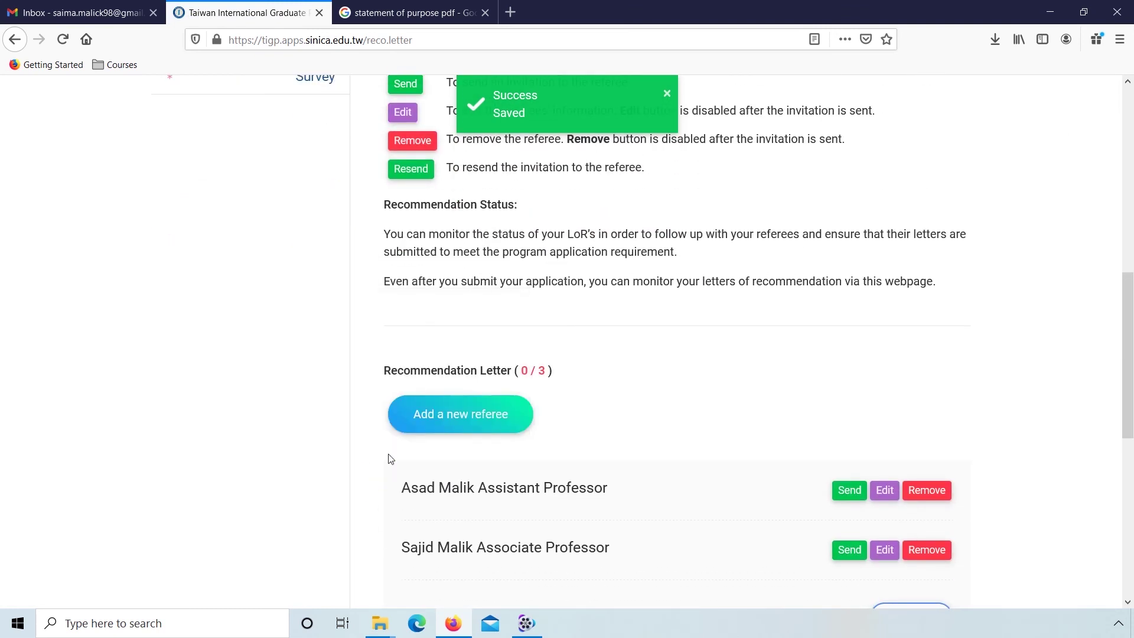
click(435, 425)
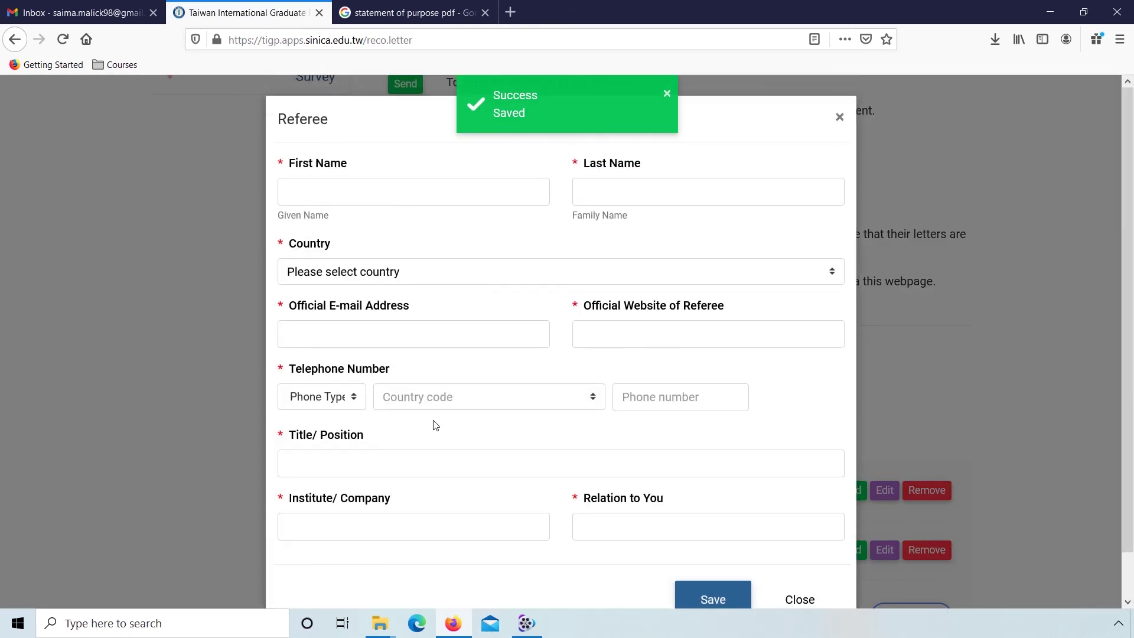
click(381, 204)
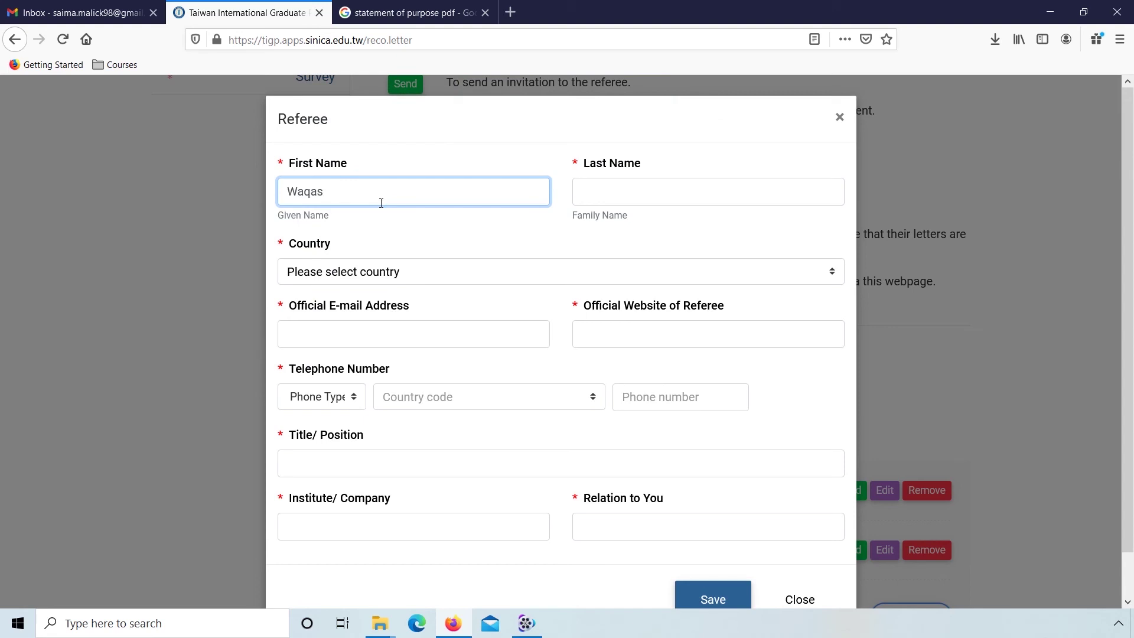
key(Tab)
key(Tab)
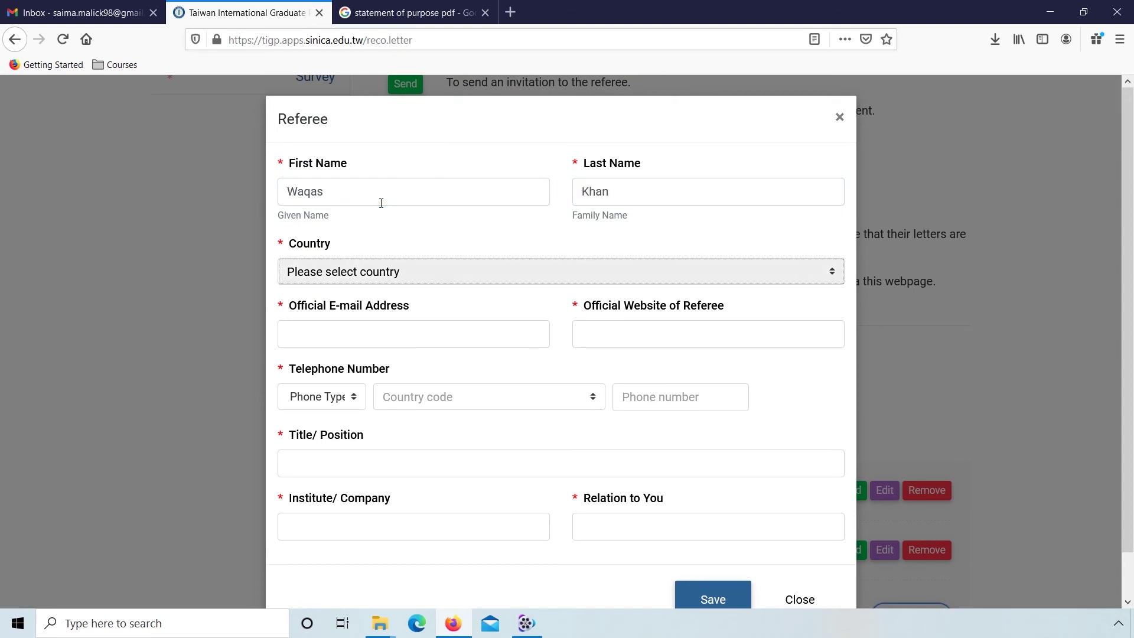
click(396, 273)
text(pak)
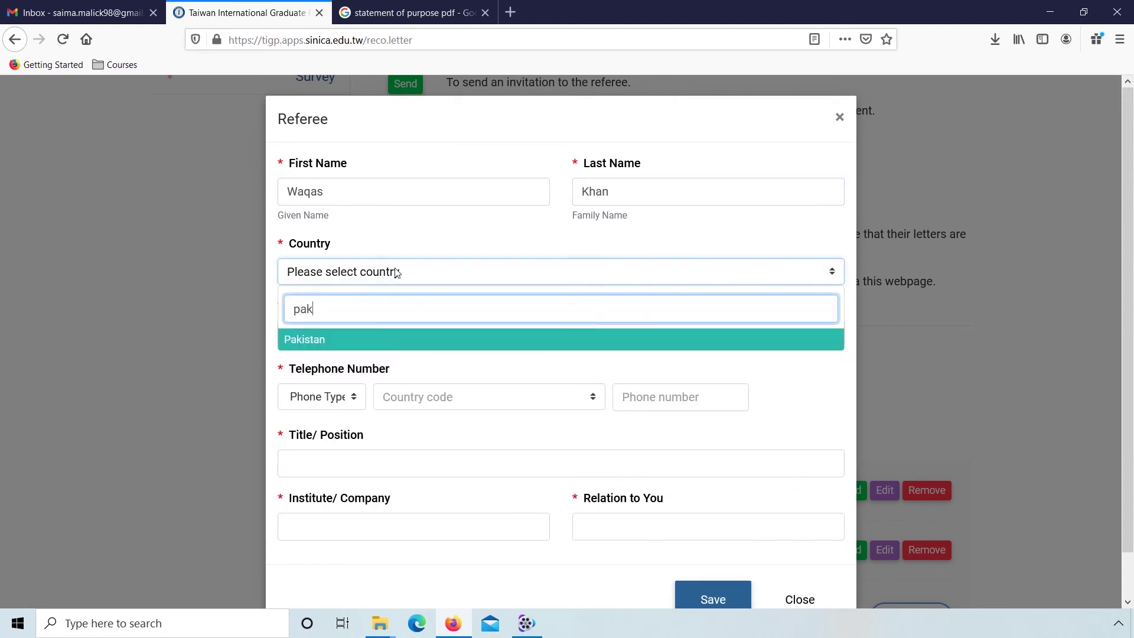
click(367, 339)
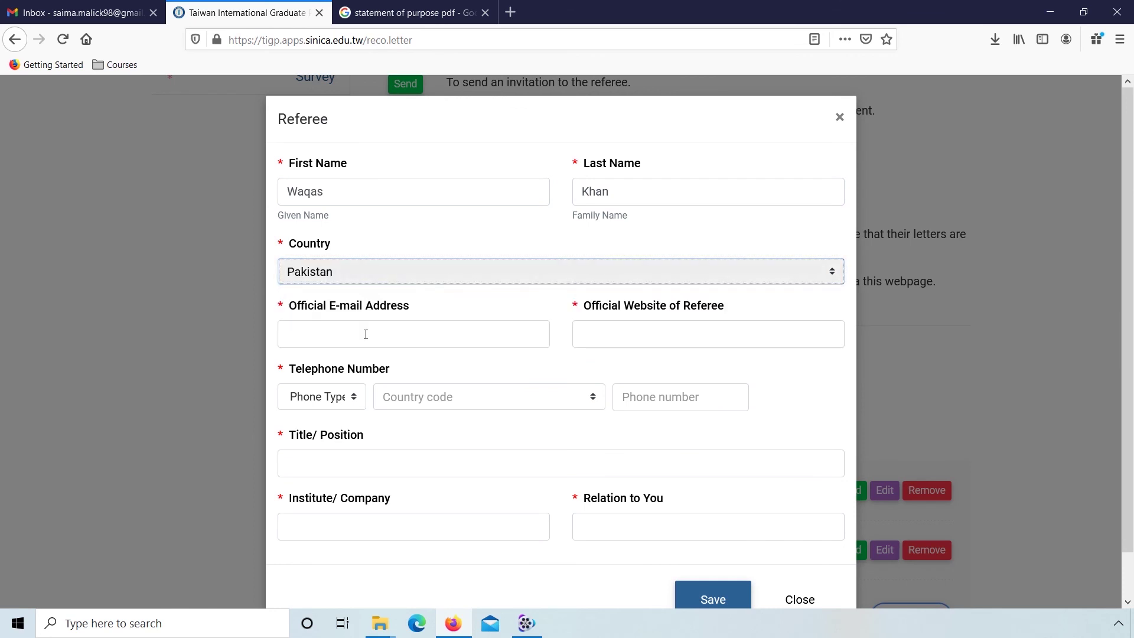
Step: Enter the referee's e-mail, website, and a Mobile phone number with Pakistan +92 code
click(339, 401)
key(Down)
key(Return)
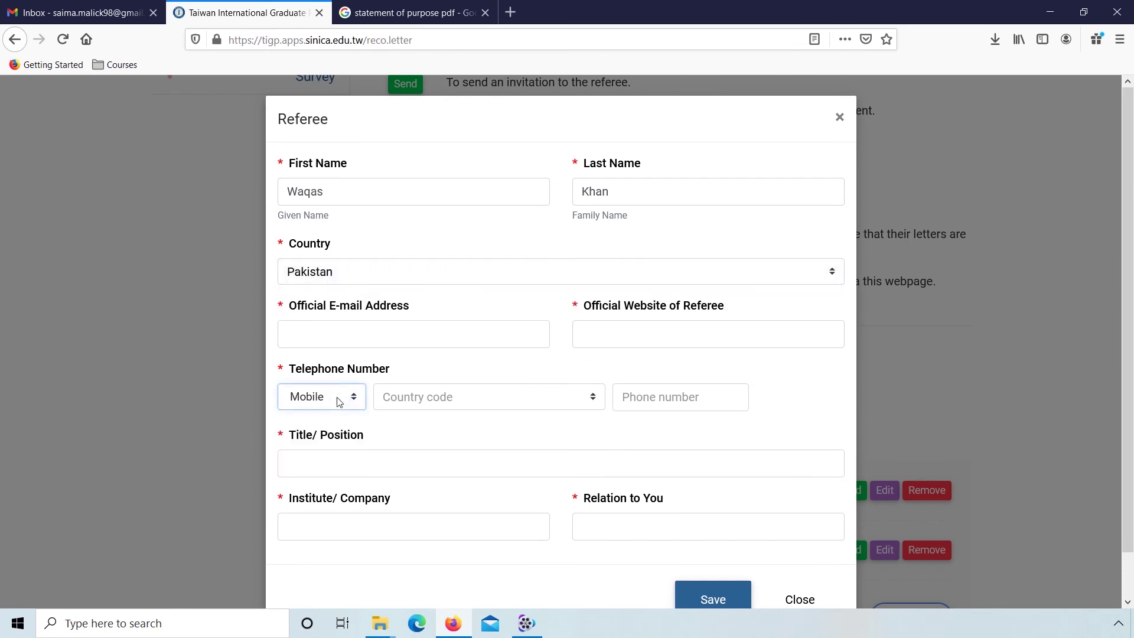
click(333, 325)
text(waqas@z)
text(yz.com)
key(Tab)
text(waqas.com)
key(Tab)
key(Tab)
click(418, 398)
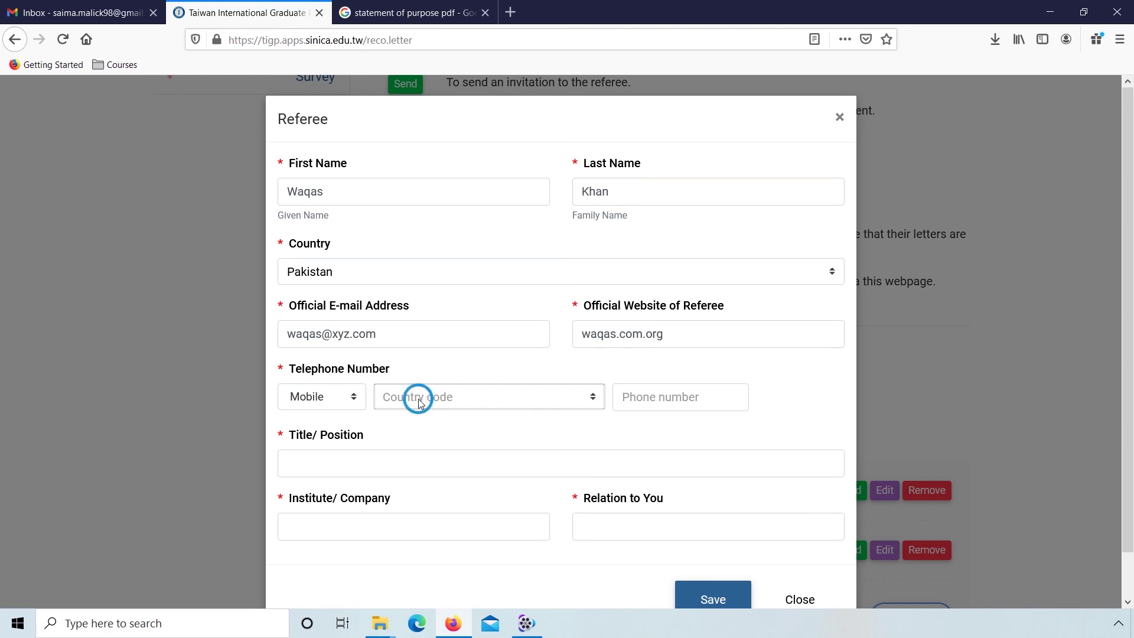
click(421, 404)
text(pak)
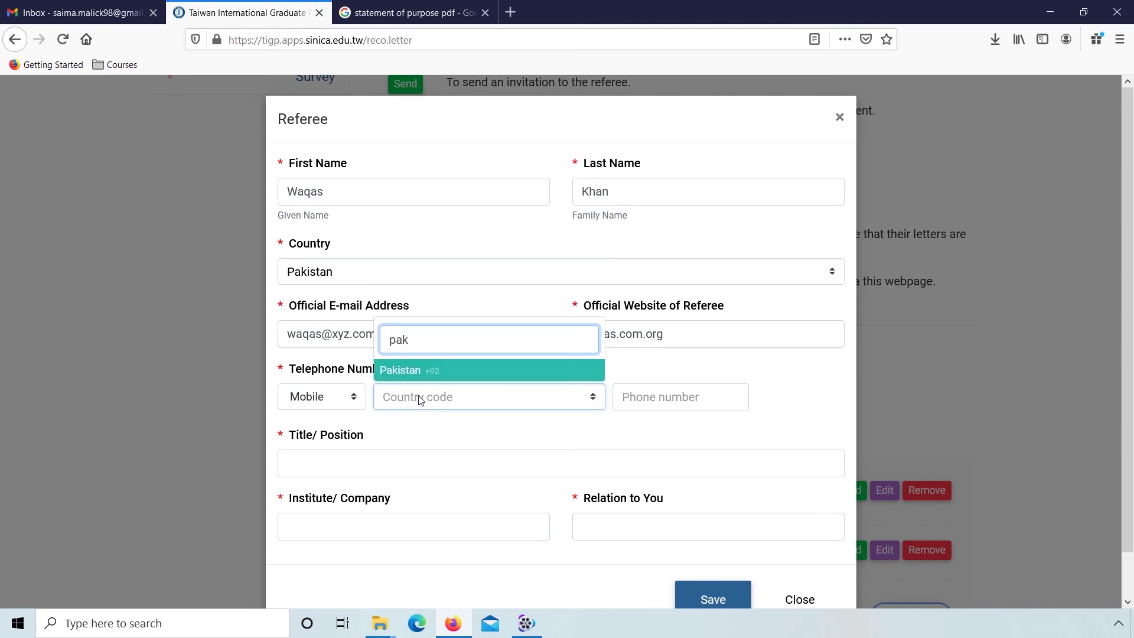
click(412, 371)
click(628, 396)
text(000000000)
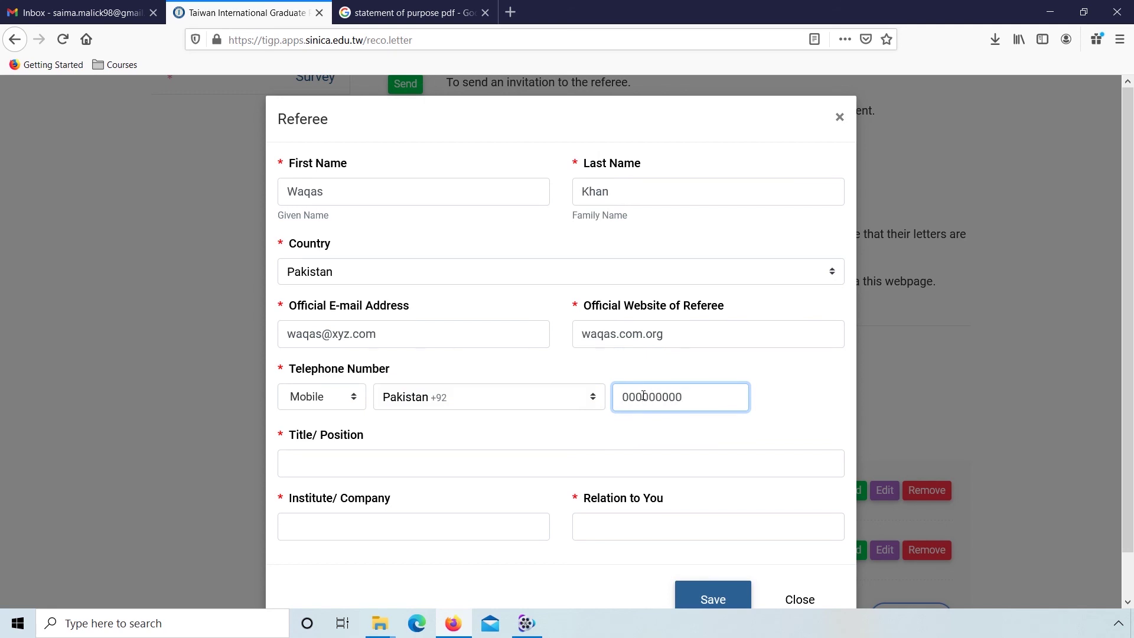
Step: Set title Assistant Professor, institute NUST, relation Teacher, and save the third referee
key(Tab)
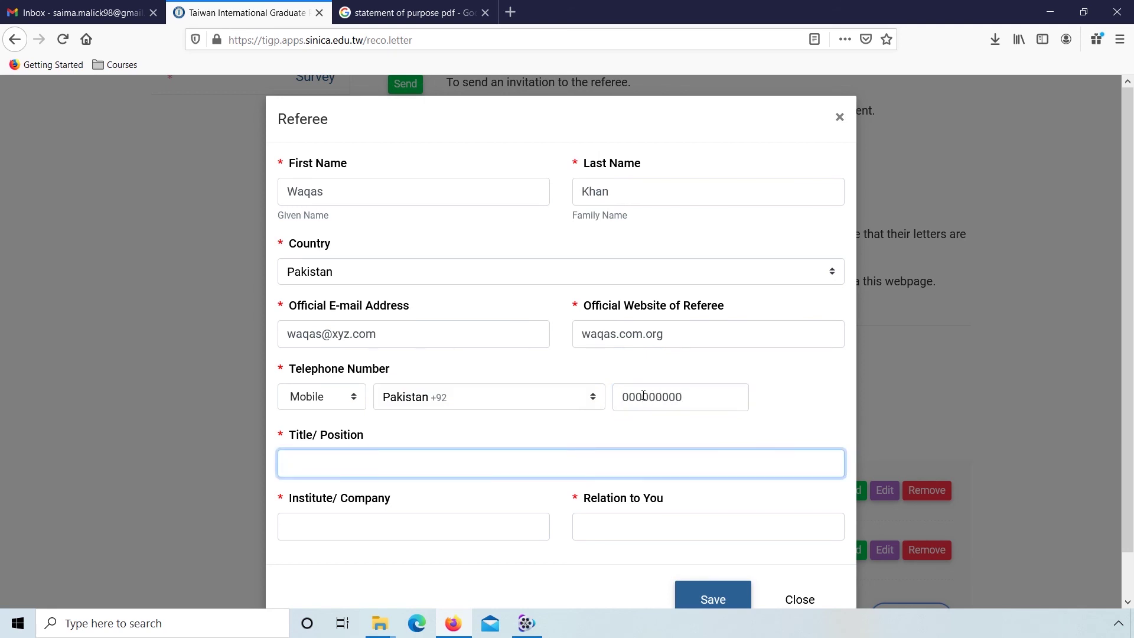
text(Assistant Professor)
key(Tab)
text(NUS)
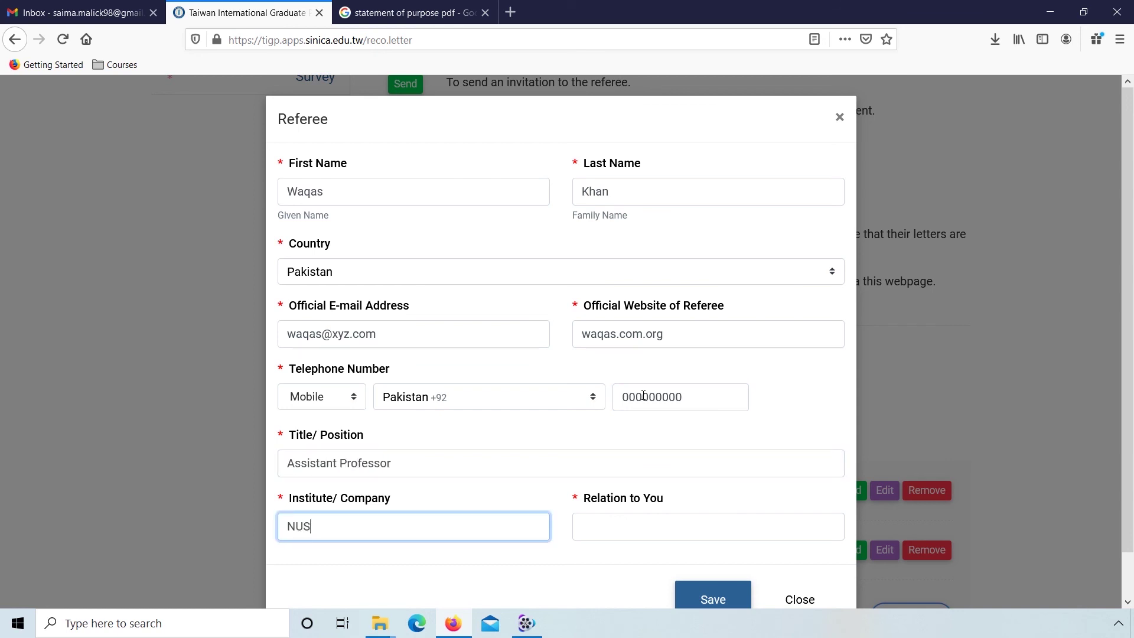
key(Tab)
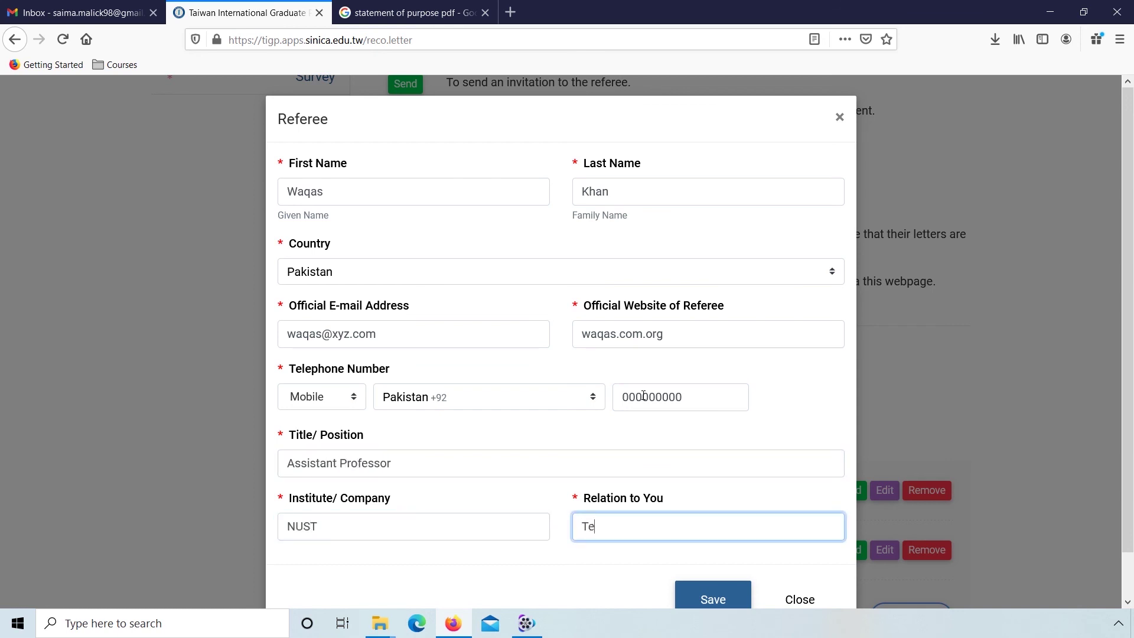
text(Teacher)
click(703, 598)
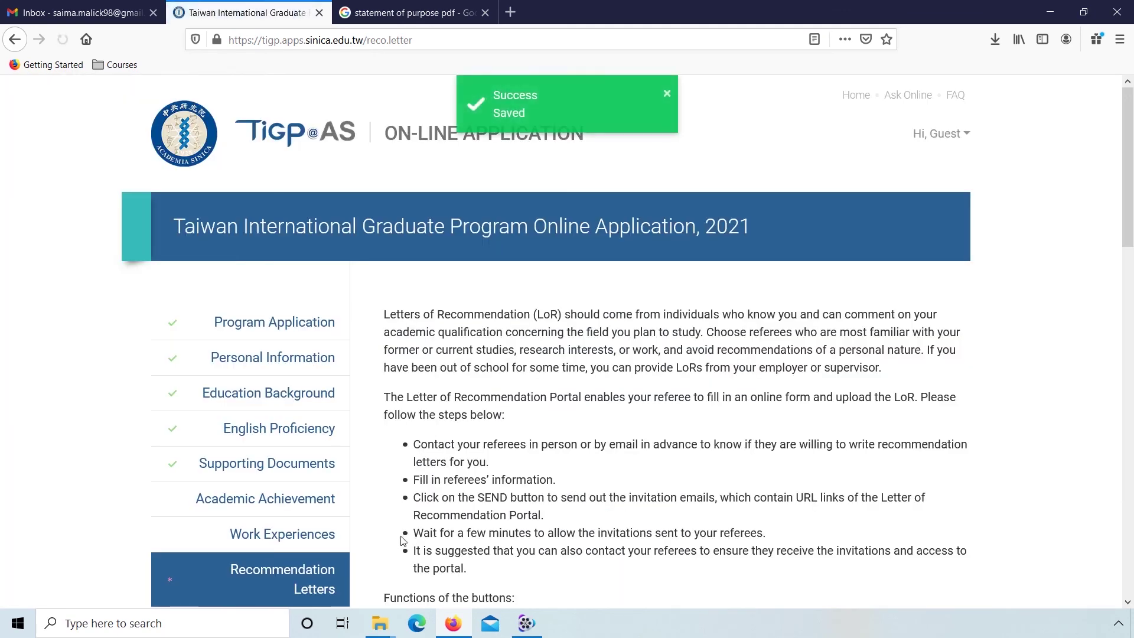
Step: Send All recommendation-letter invitations and confirm, so all three referees show Sent
scroll(368, 557, down, 5)
scroll(368, 557, down, 7)
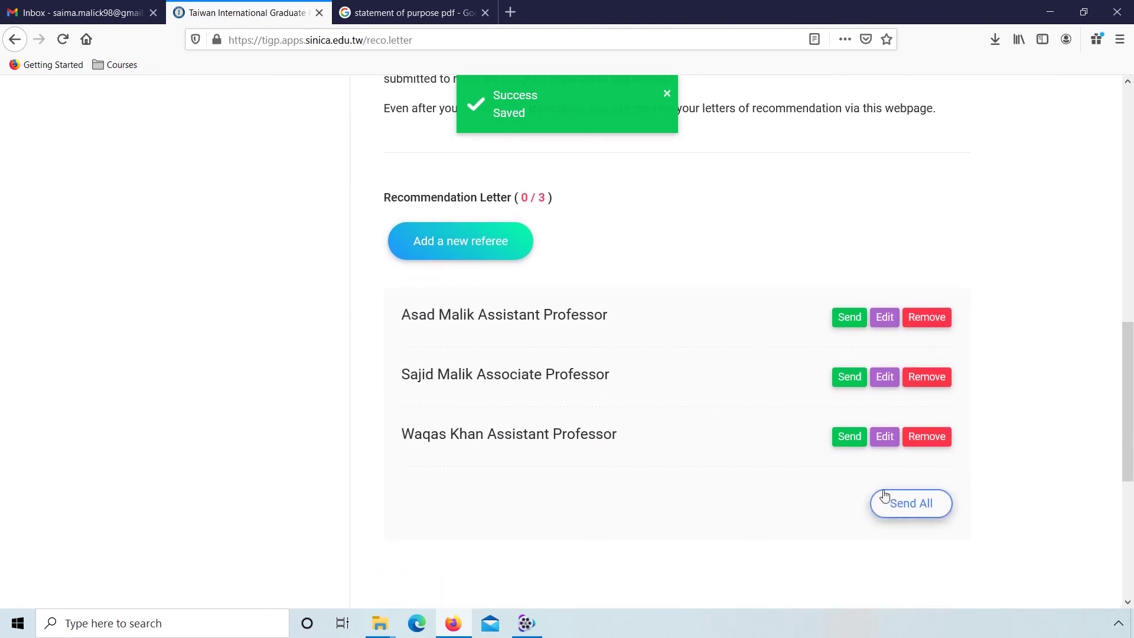
click(931, 508)
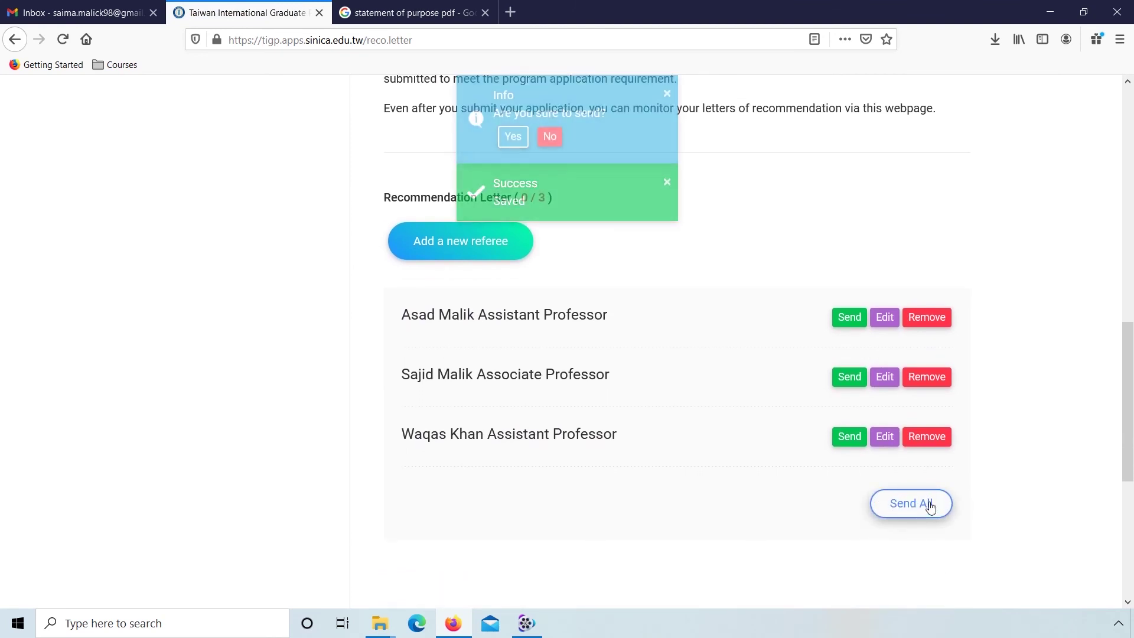
click(524, 145)
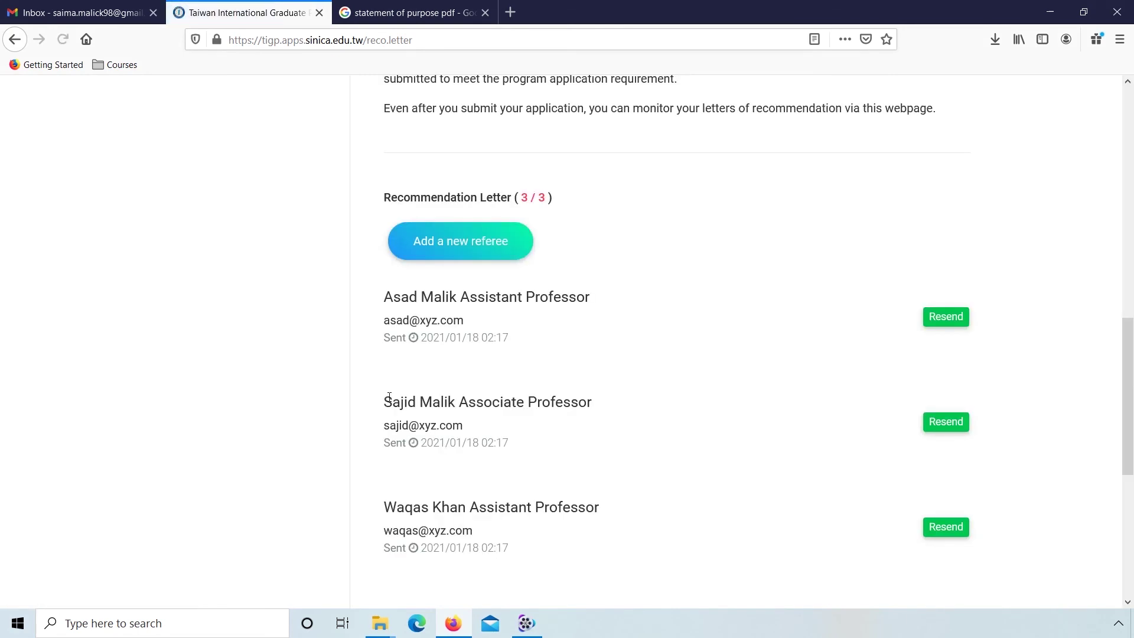
scroll(358, 484, up, 3)
scroll(358, 484, down, 5)
scroll(359, 484, up, 4)
scroll(359, 484, up, 8)
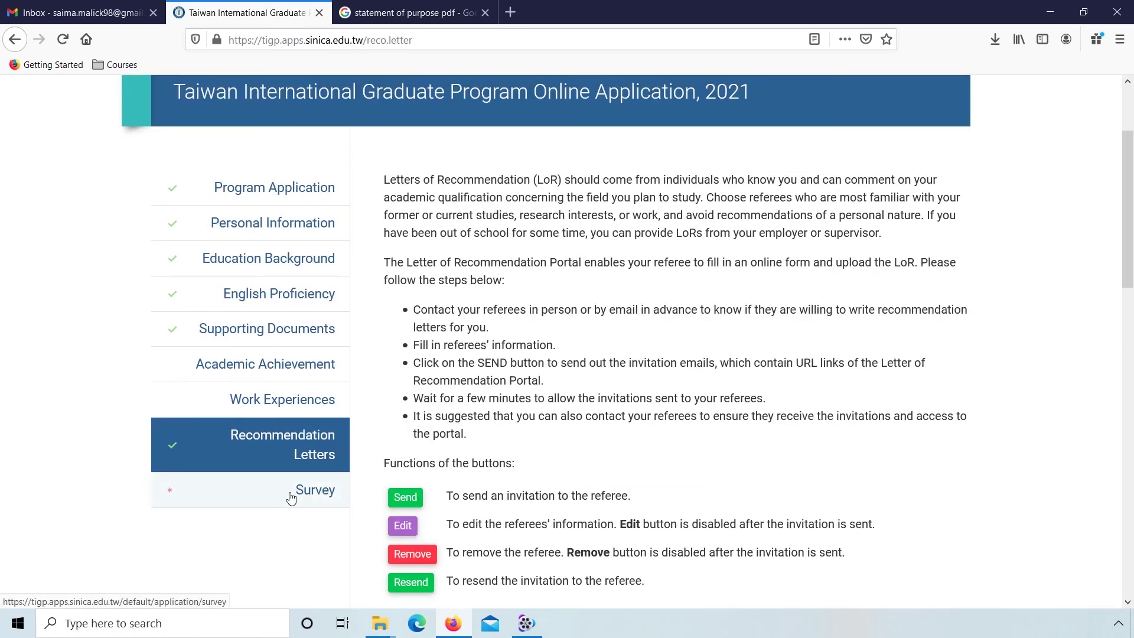
Step: In the Survey, tick 1(Internet) TIGP Website and 7(Internet) Facebook, then save
click(299, 491)
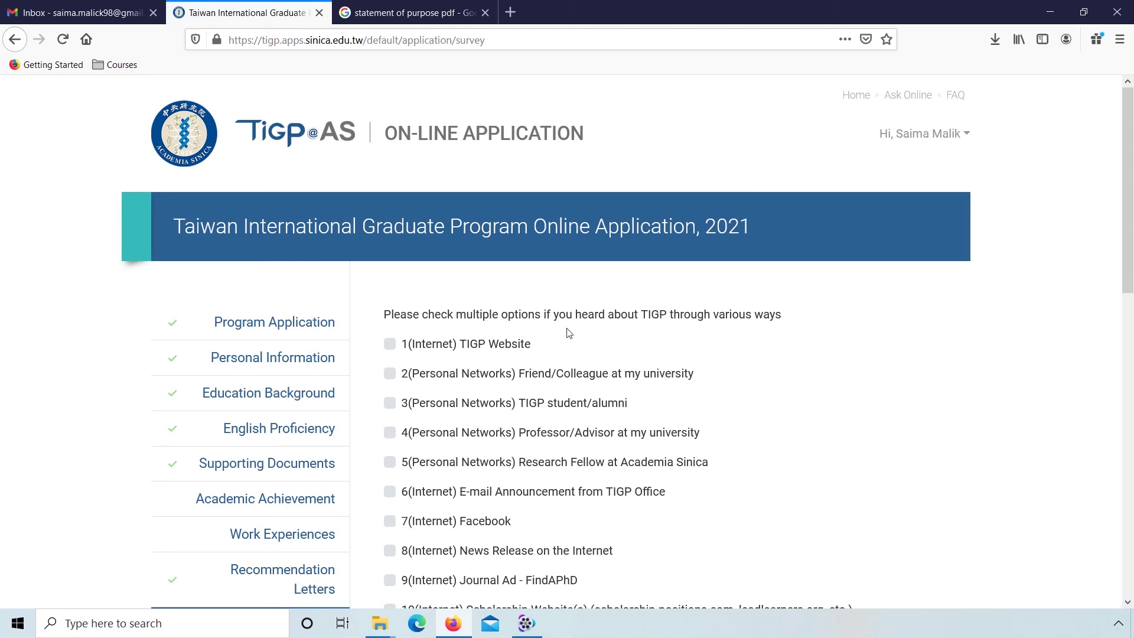
click(396, 345)
click(391, 523)
scroll(363, 557, down, 3)
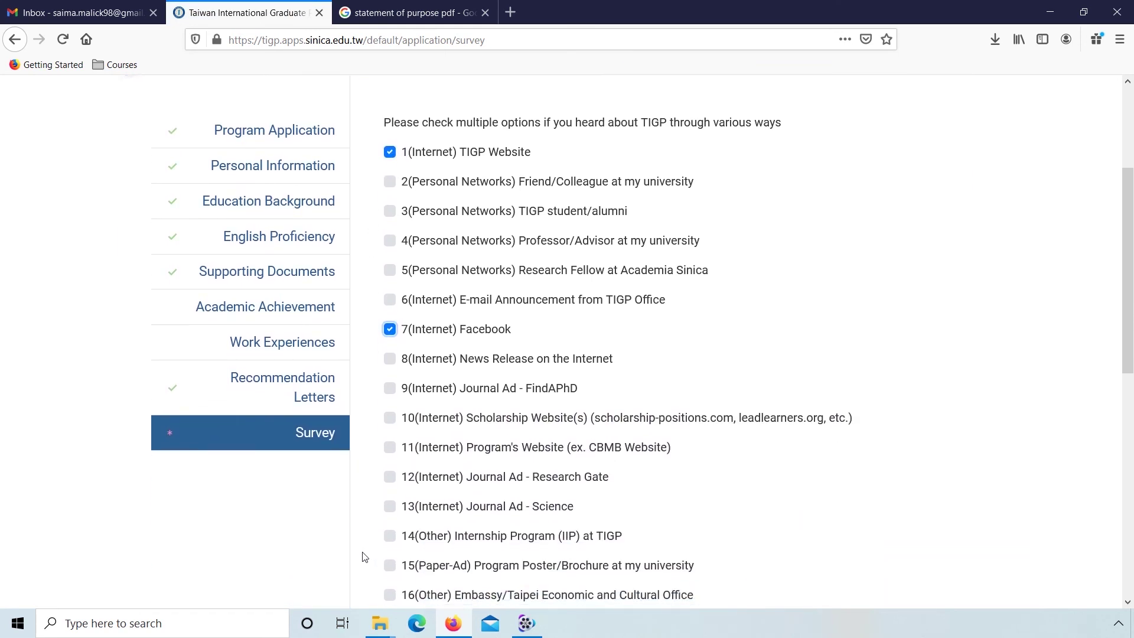
scroll(365, 557, down, 2)
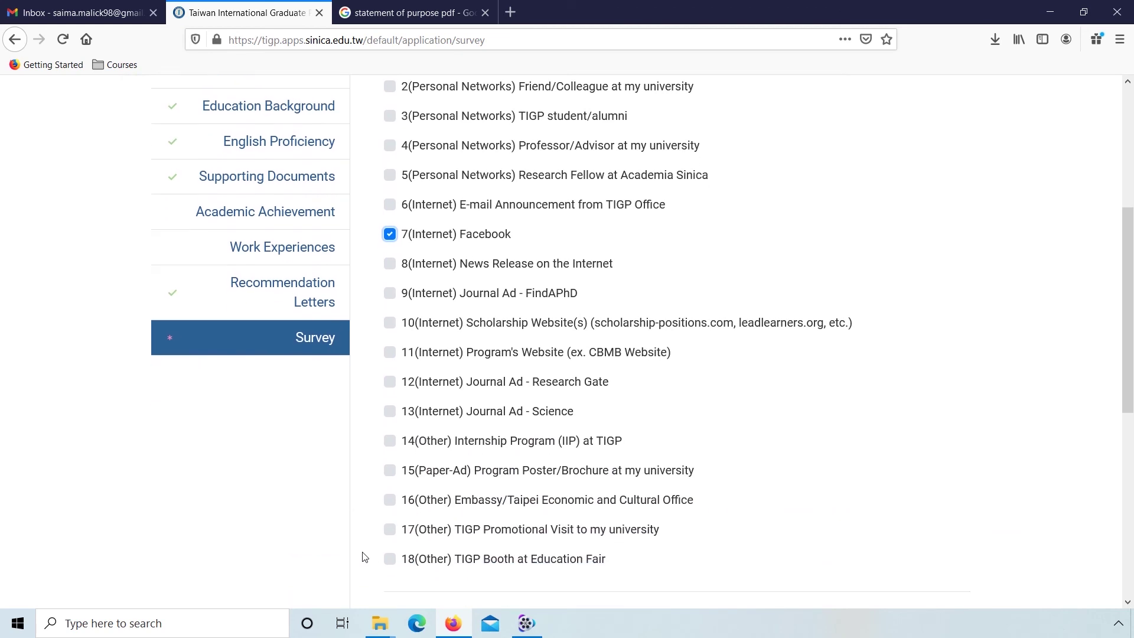
scroll(363, 557, down, 3)
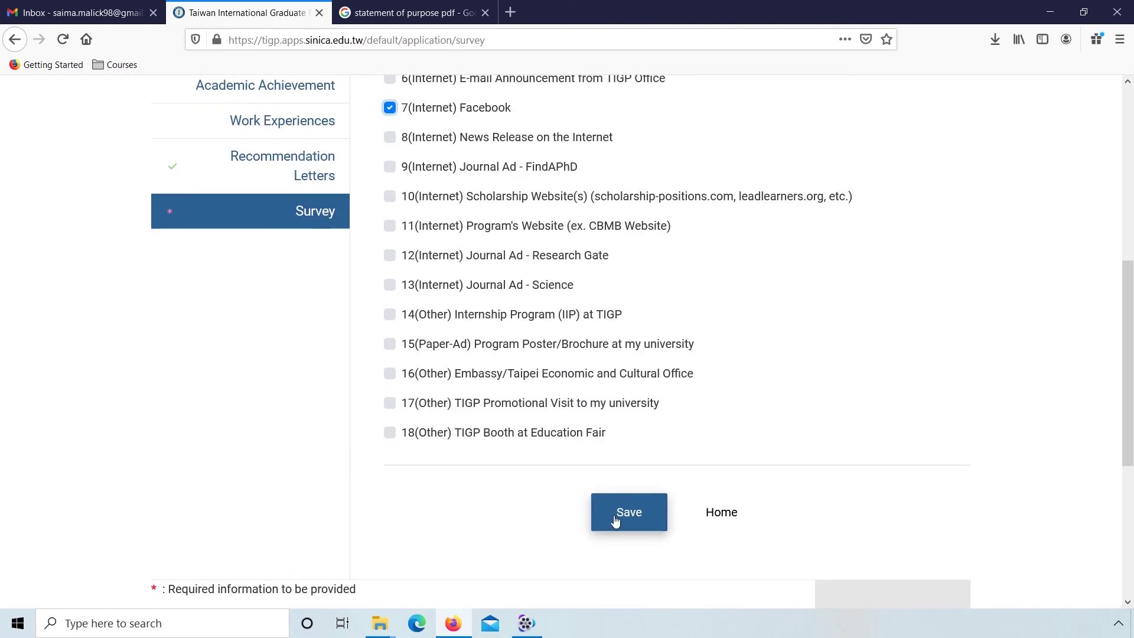
click(615, 521)
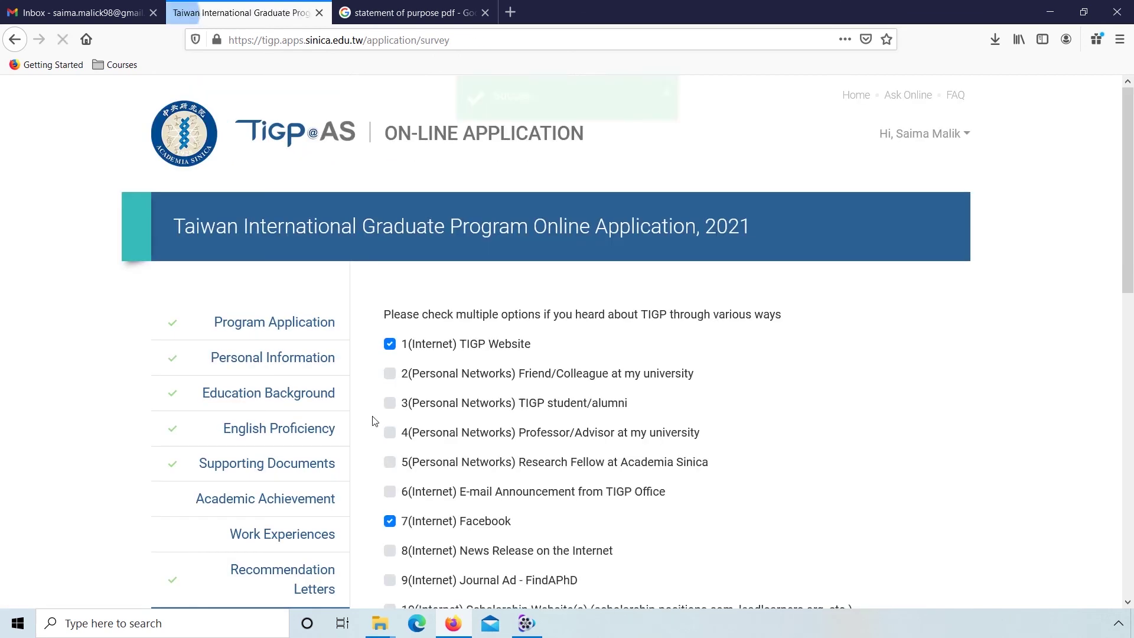
scroll(374, 421, down, 8)
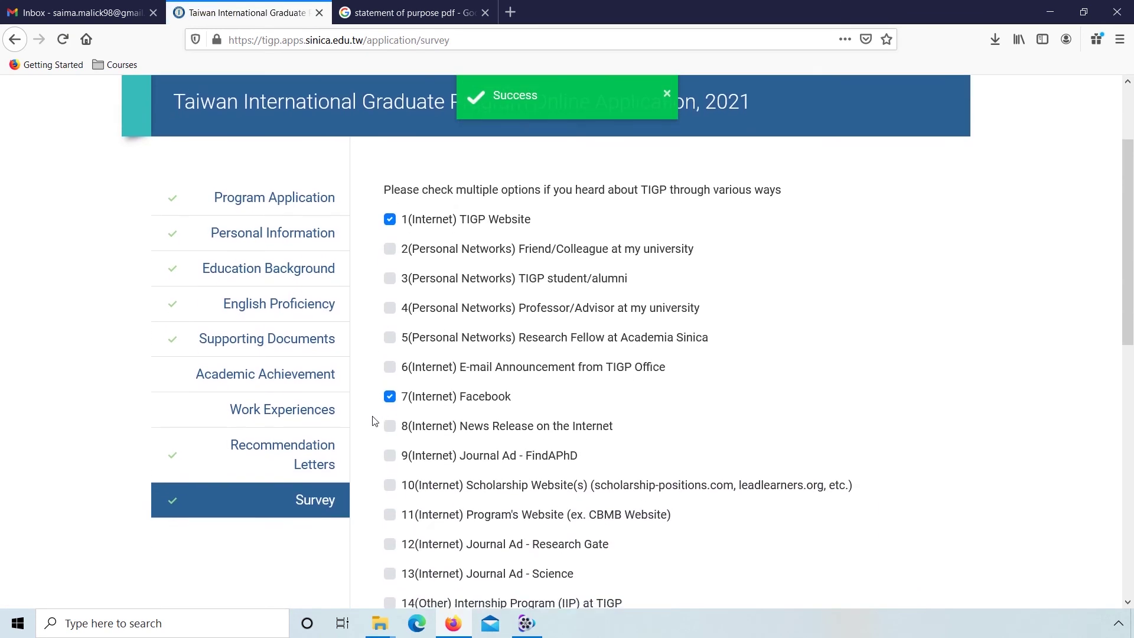
scroll(374, 421, down, 3)
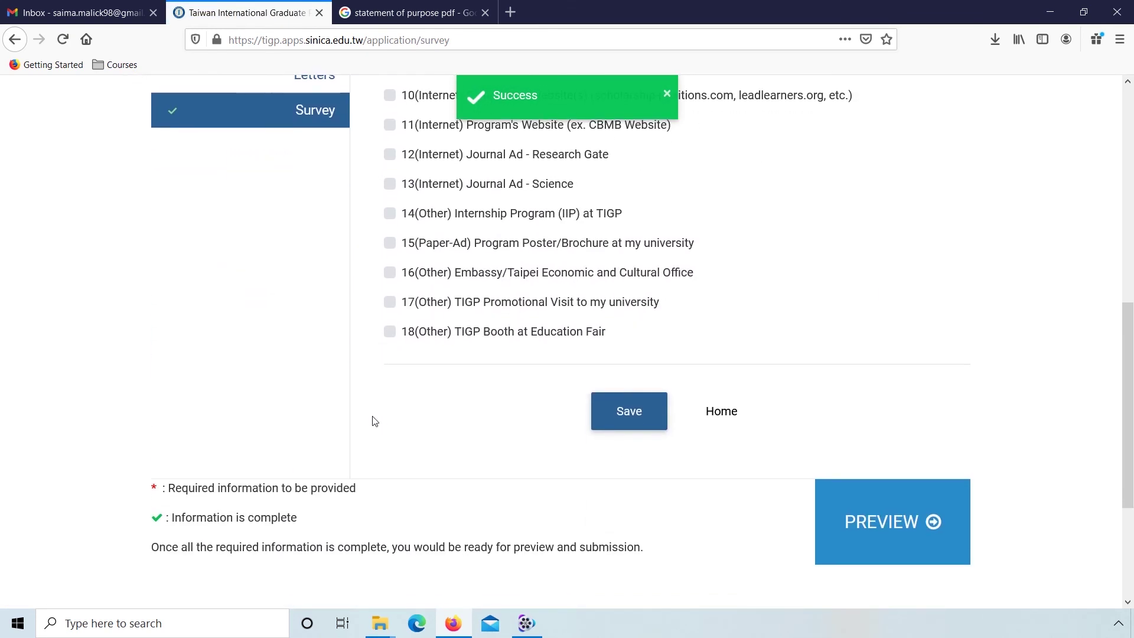
scroll(375, 420, up, 6)
scroll(375, 421, up, 3)
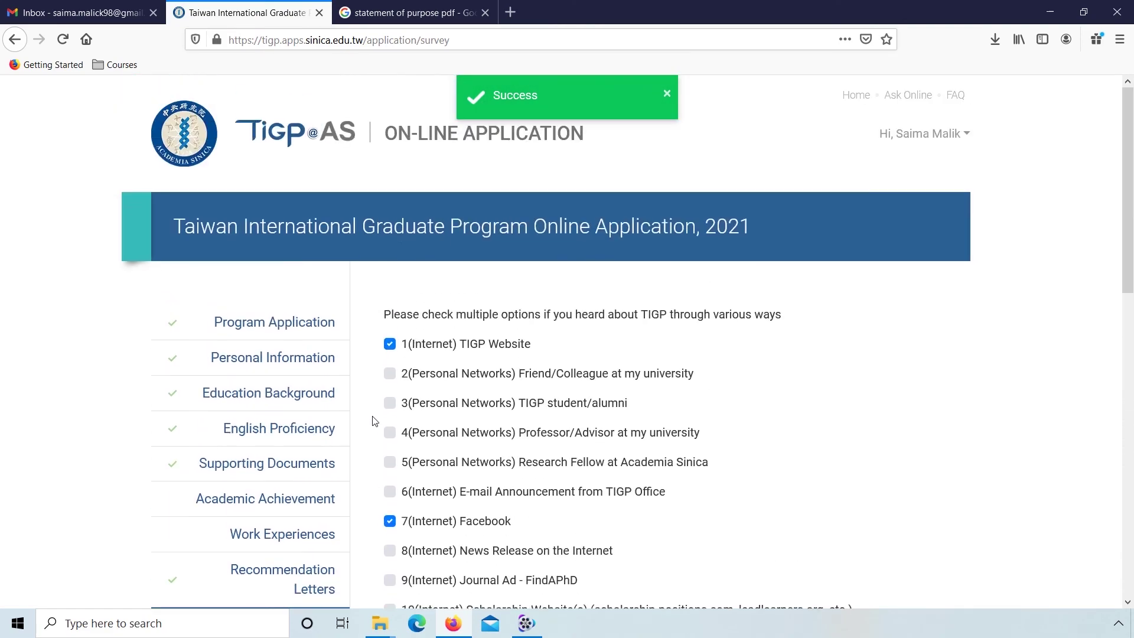
Step: Scroll through the application preview to the end and submit the form
scroll(491, 506, down, 10)
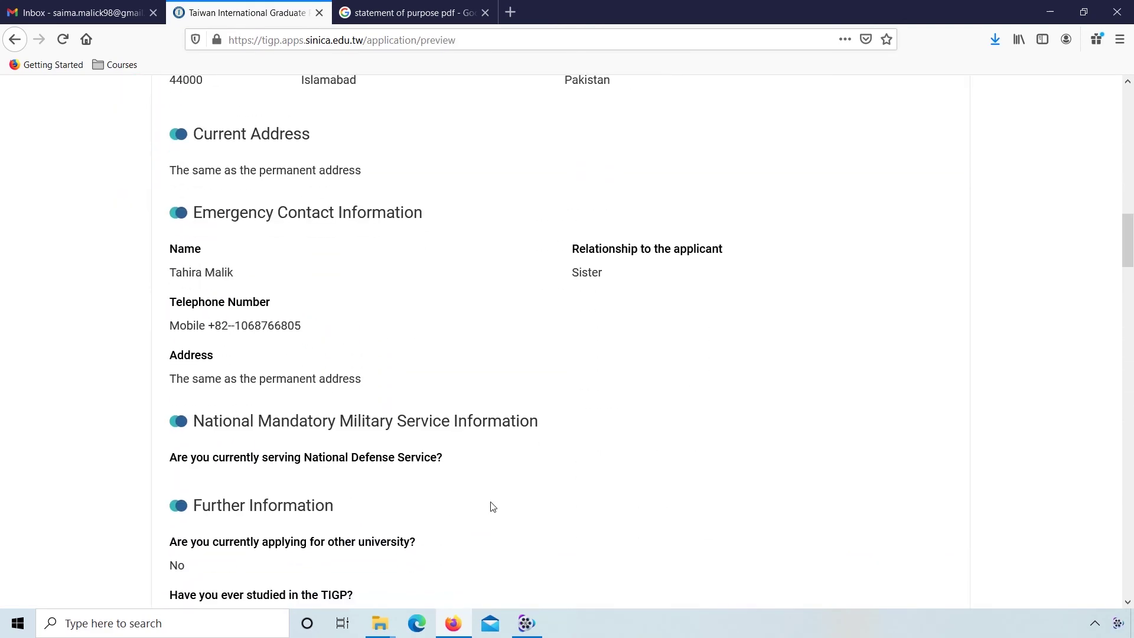
scroll(493, 506, down, 20)
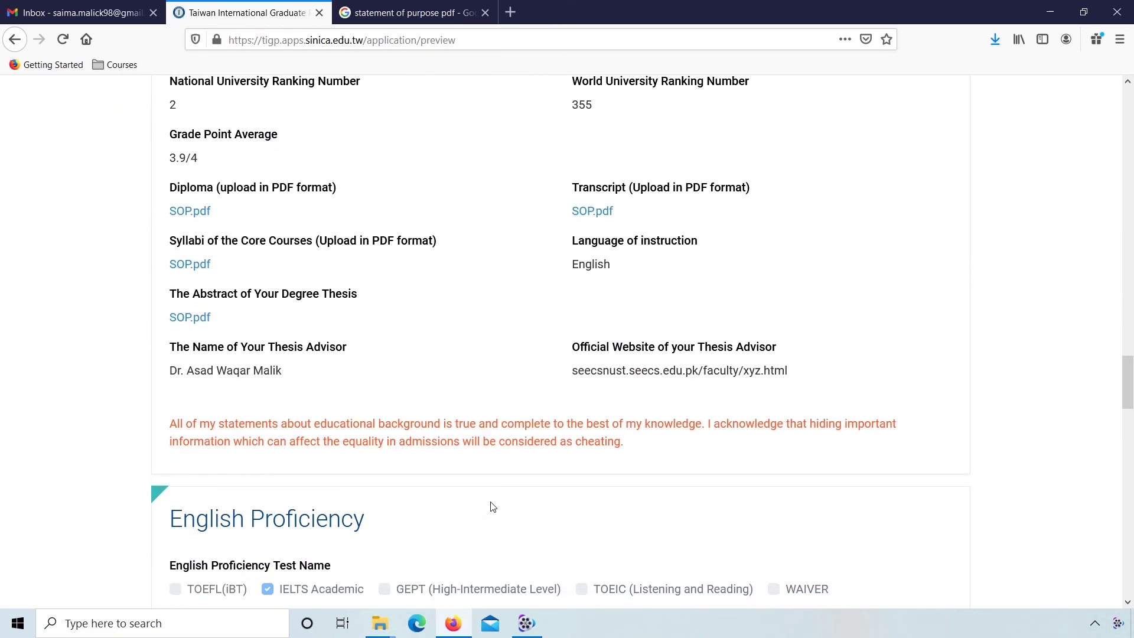
scroll(492, 506, down, 12)
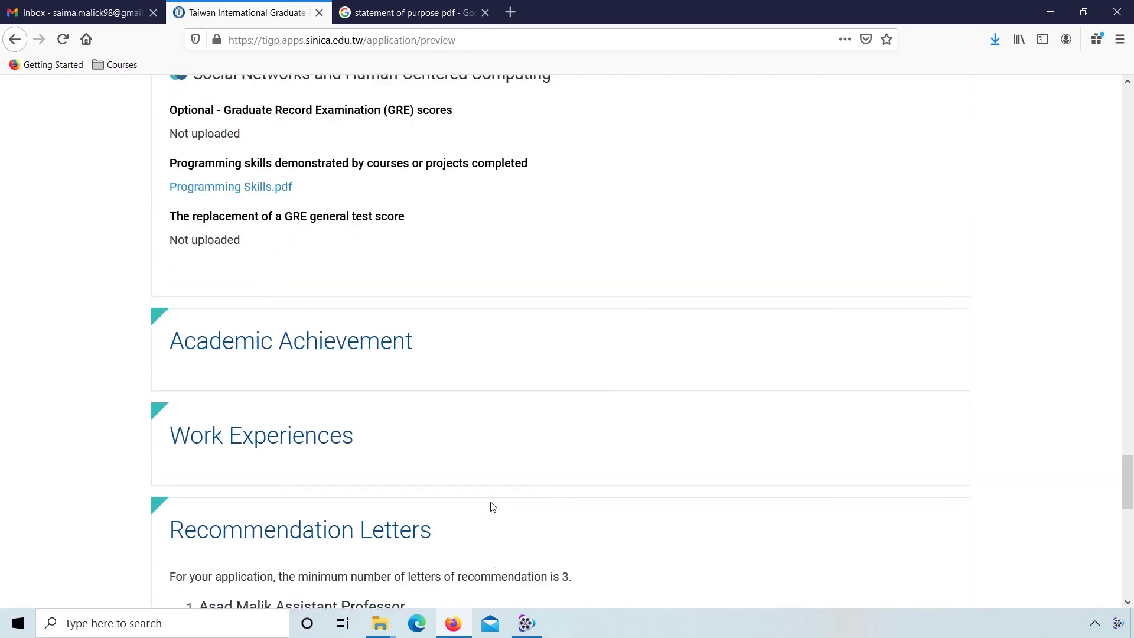
scroll(491, 506, down, 10)
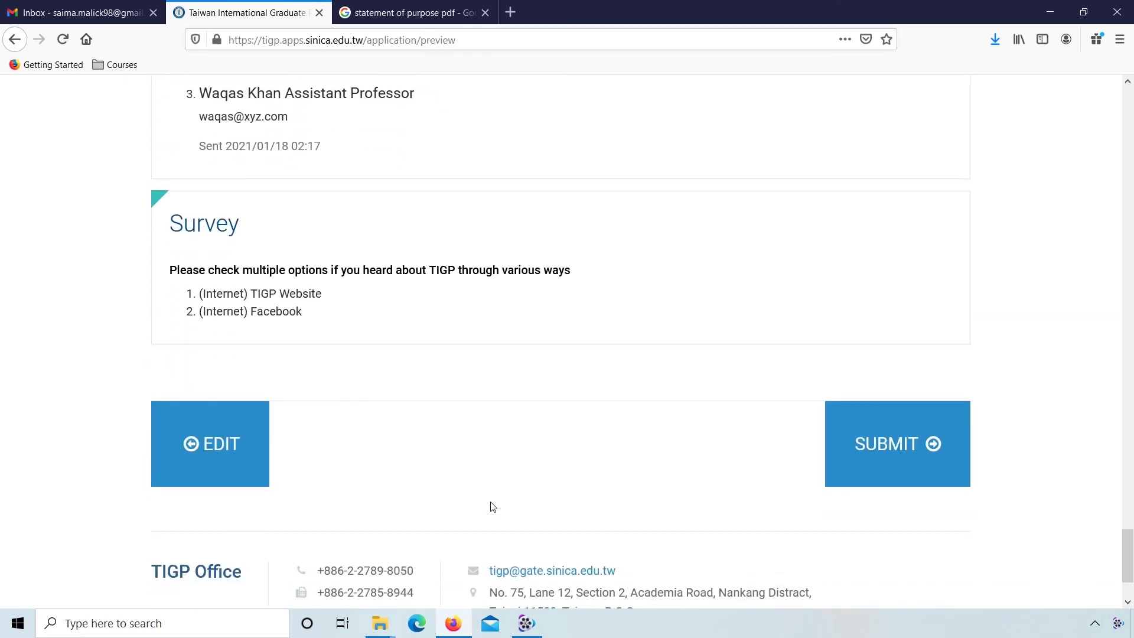
click(915, 459)
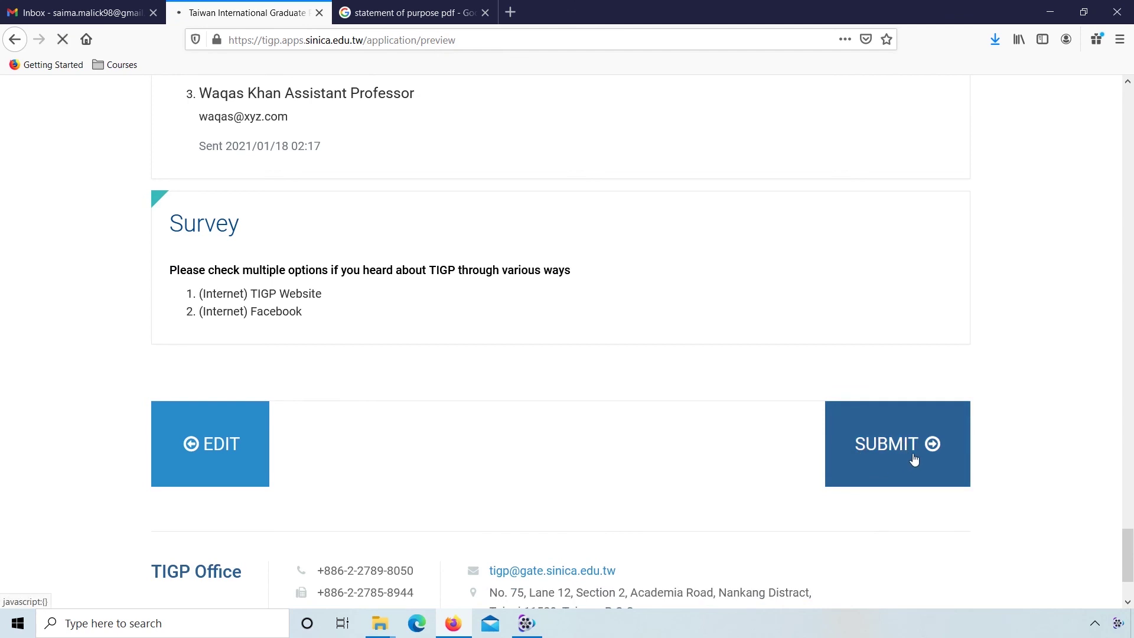